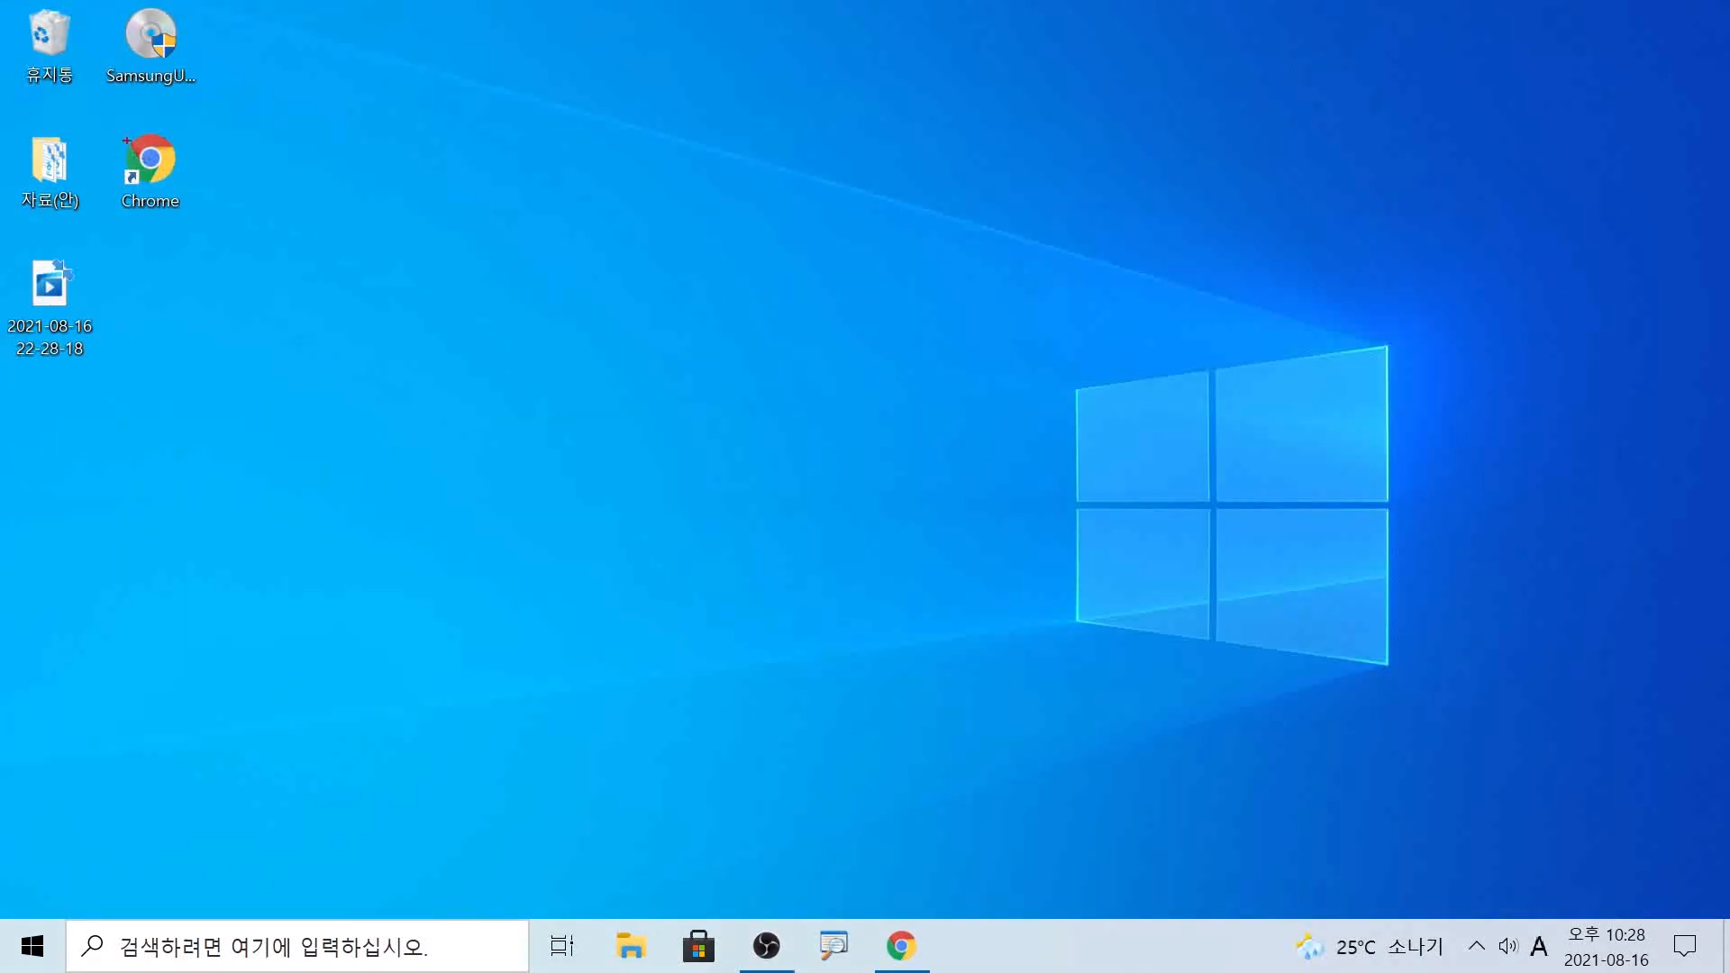
# Launch Chrome and rerun the Google search for qr코드 from the search history
pyautogui.moveTo(96, 117); pyautogui.dragTo(214, 227)
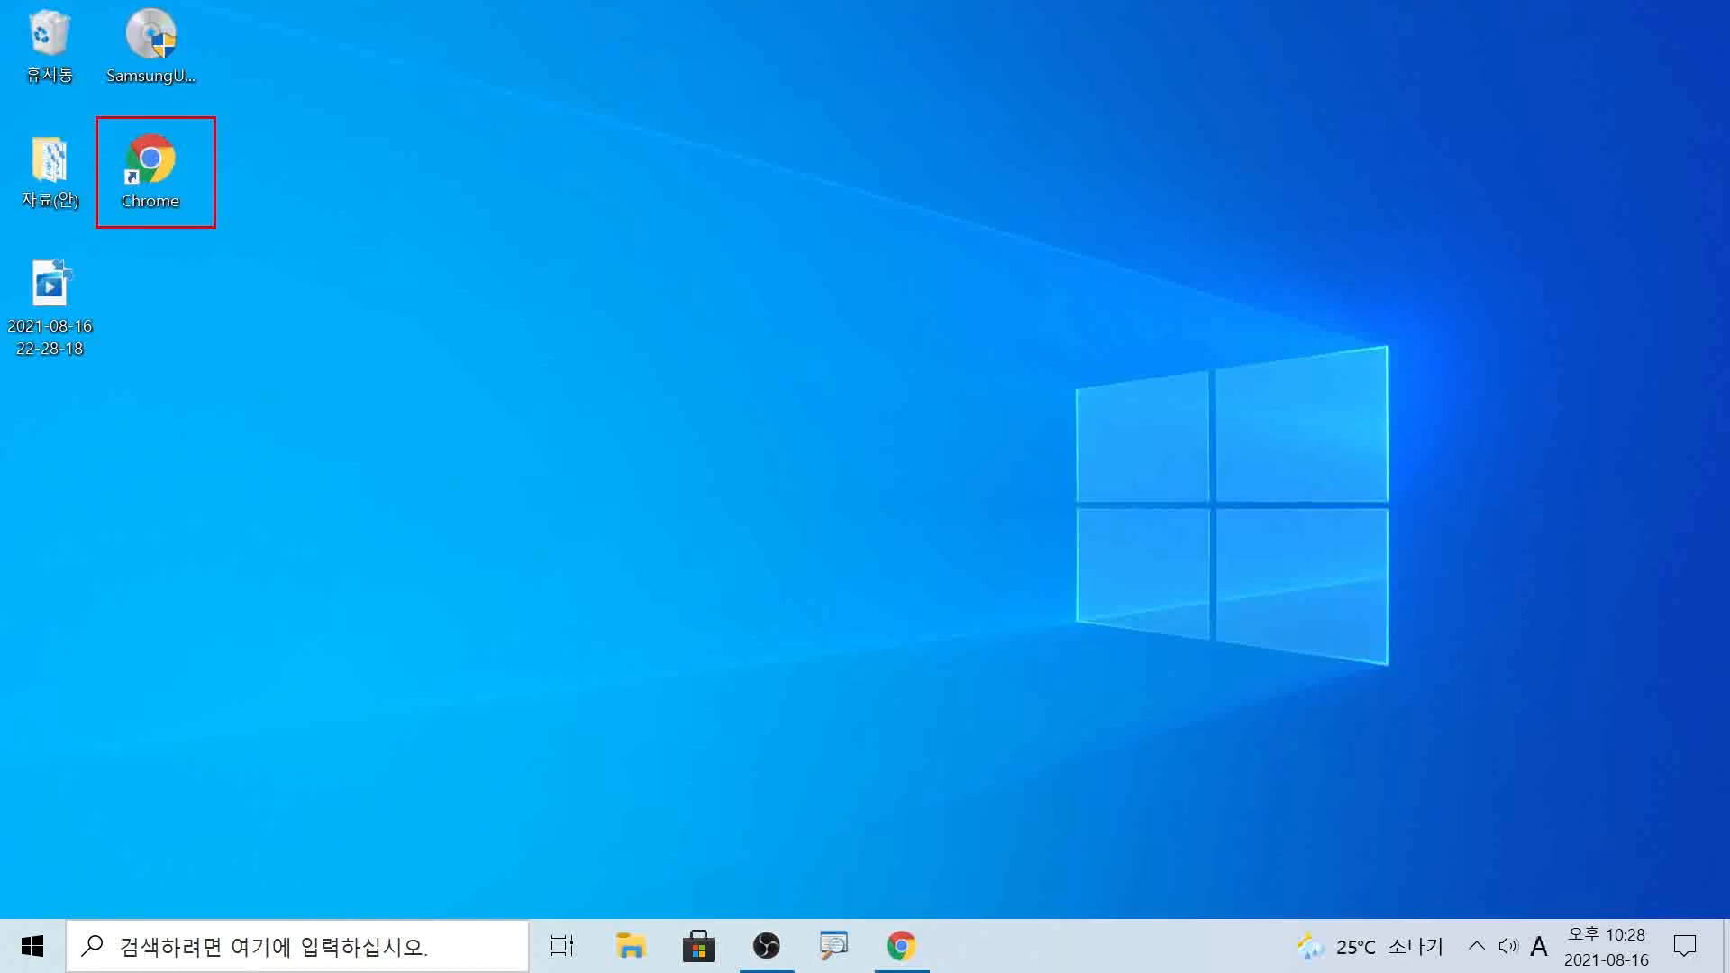
pyautogui.press('Escape')
pyautogui.doubleClick(149, 164)
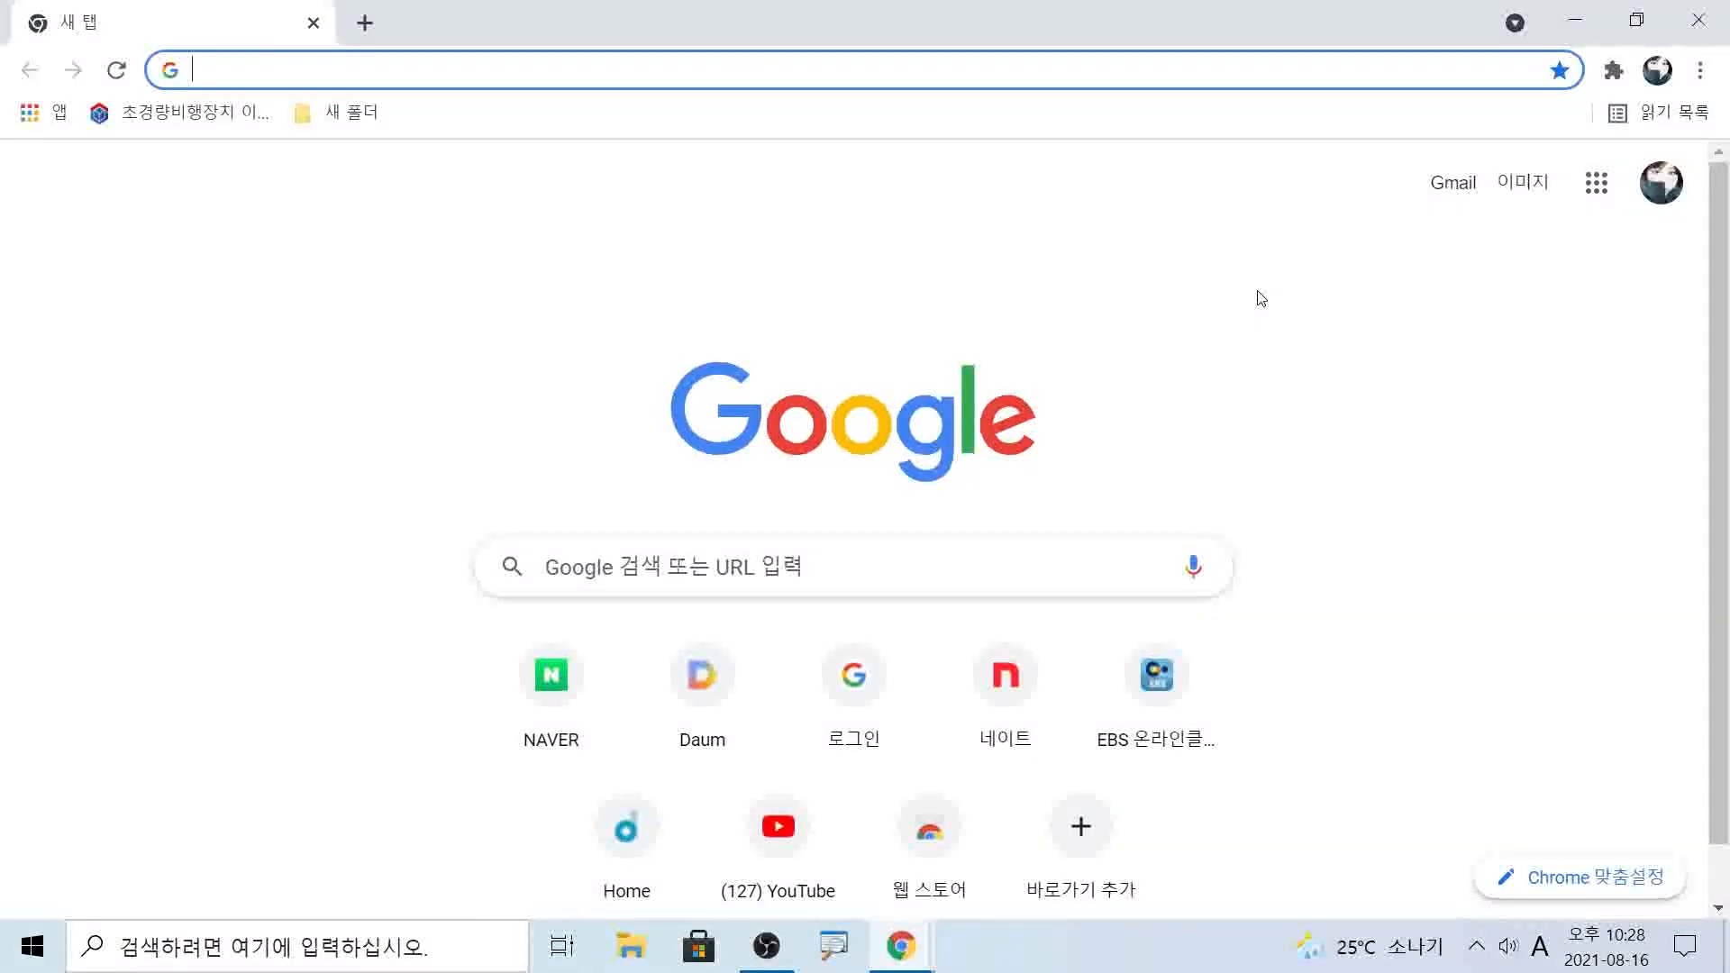
pyautogui.hotkey('ctrl', '2')
pyautogui.moveTo(429, 508)
pyautogui.mouseDown()
pyautogui.moveTo(749, 610)
pyautogui.moveTo(1303, 608)
pyautogui.mouseUp()
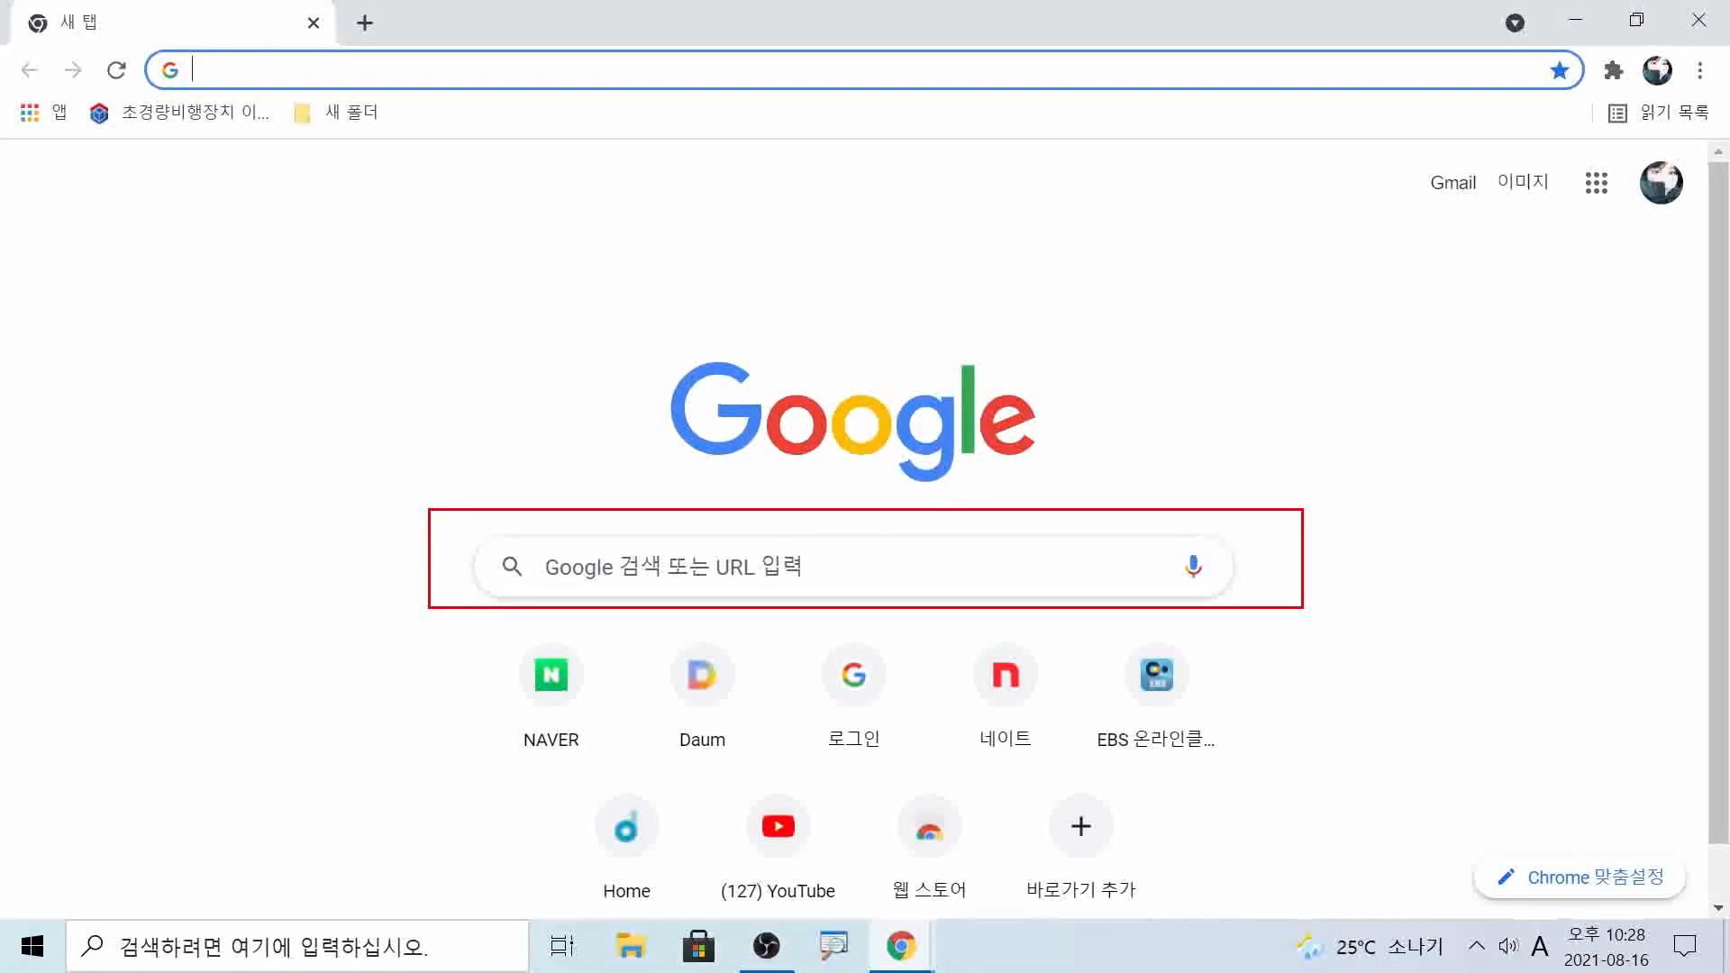
pyautogui.press('Escape')
pyautogui.click(761, 587)
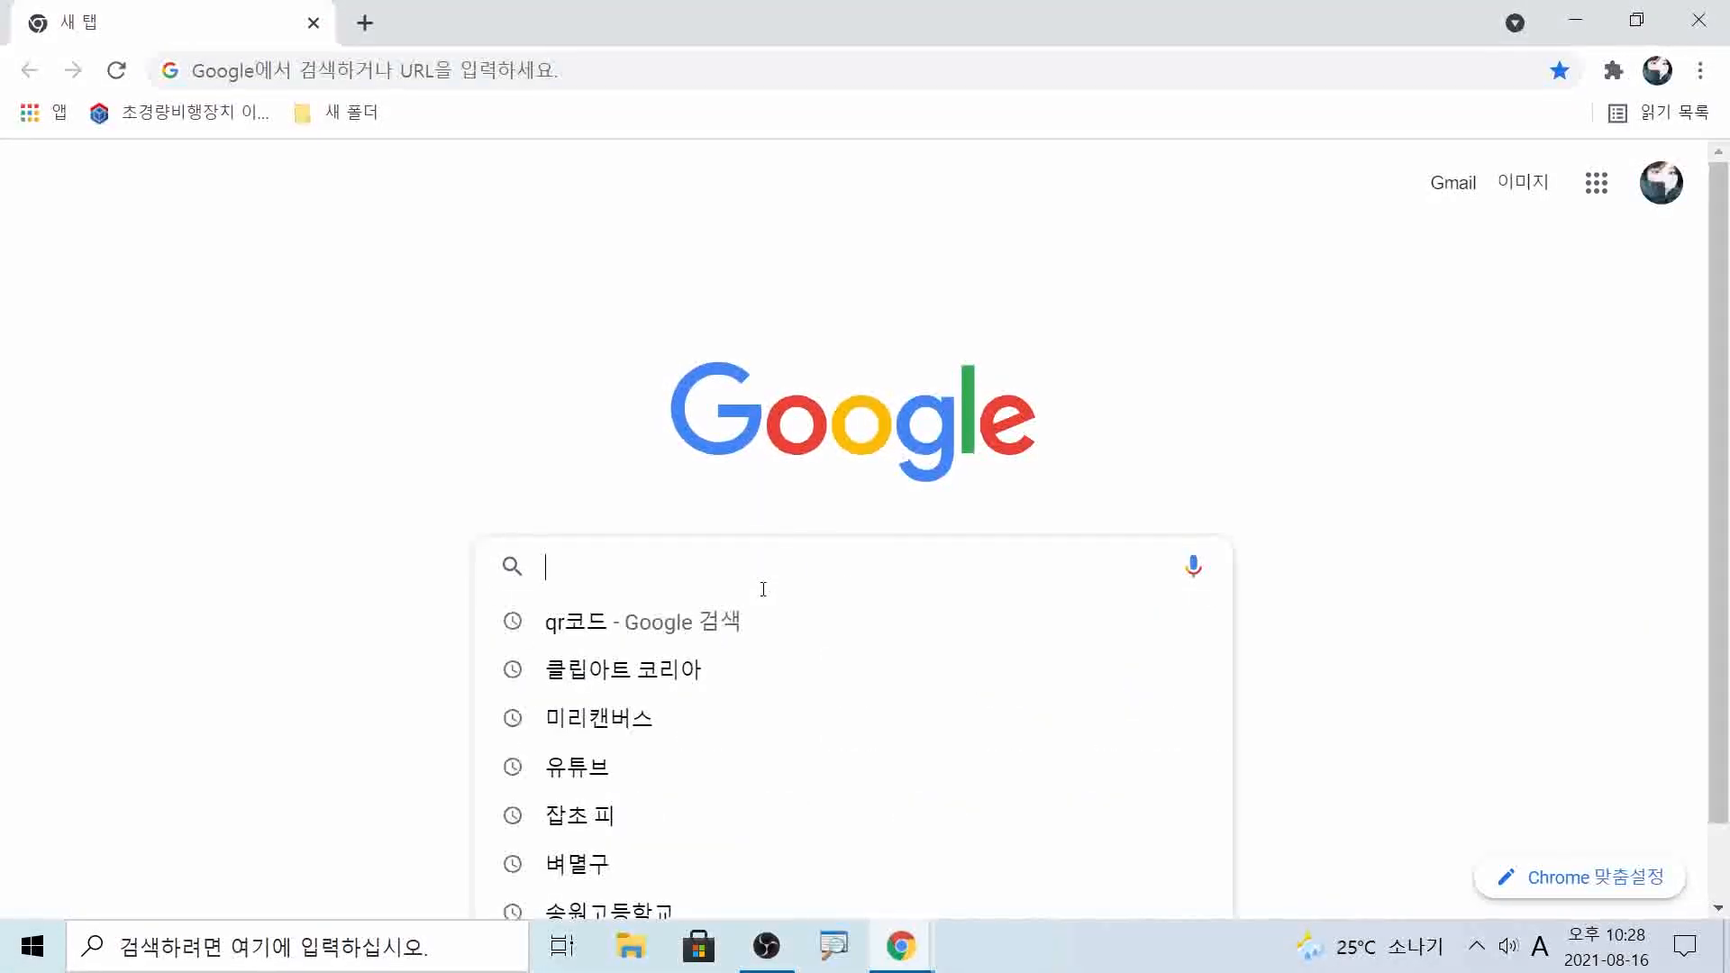
pyautogui.click(620, 620)
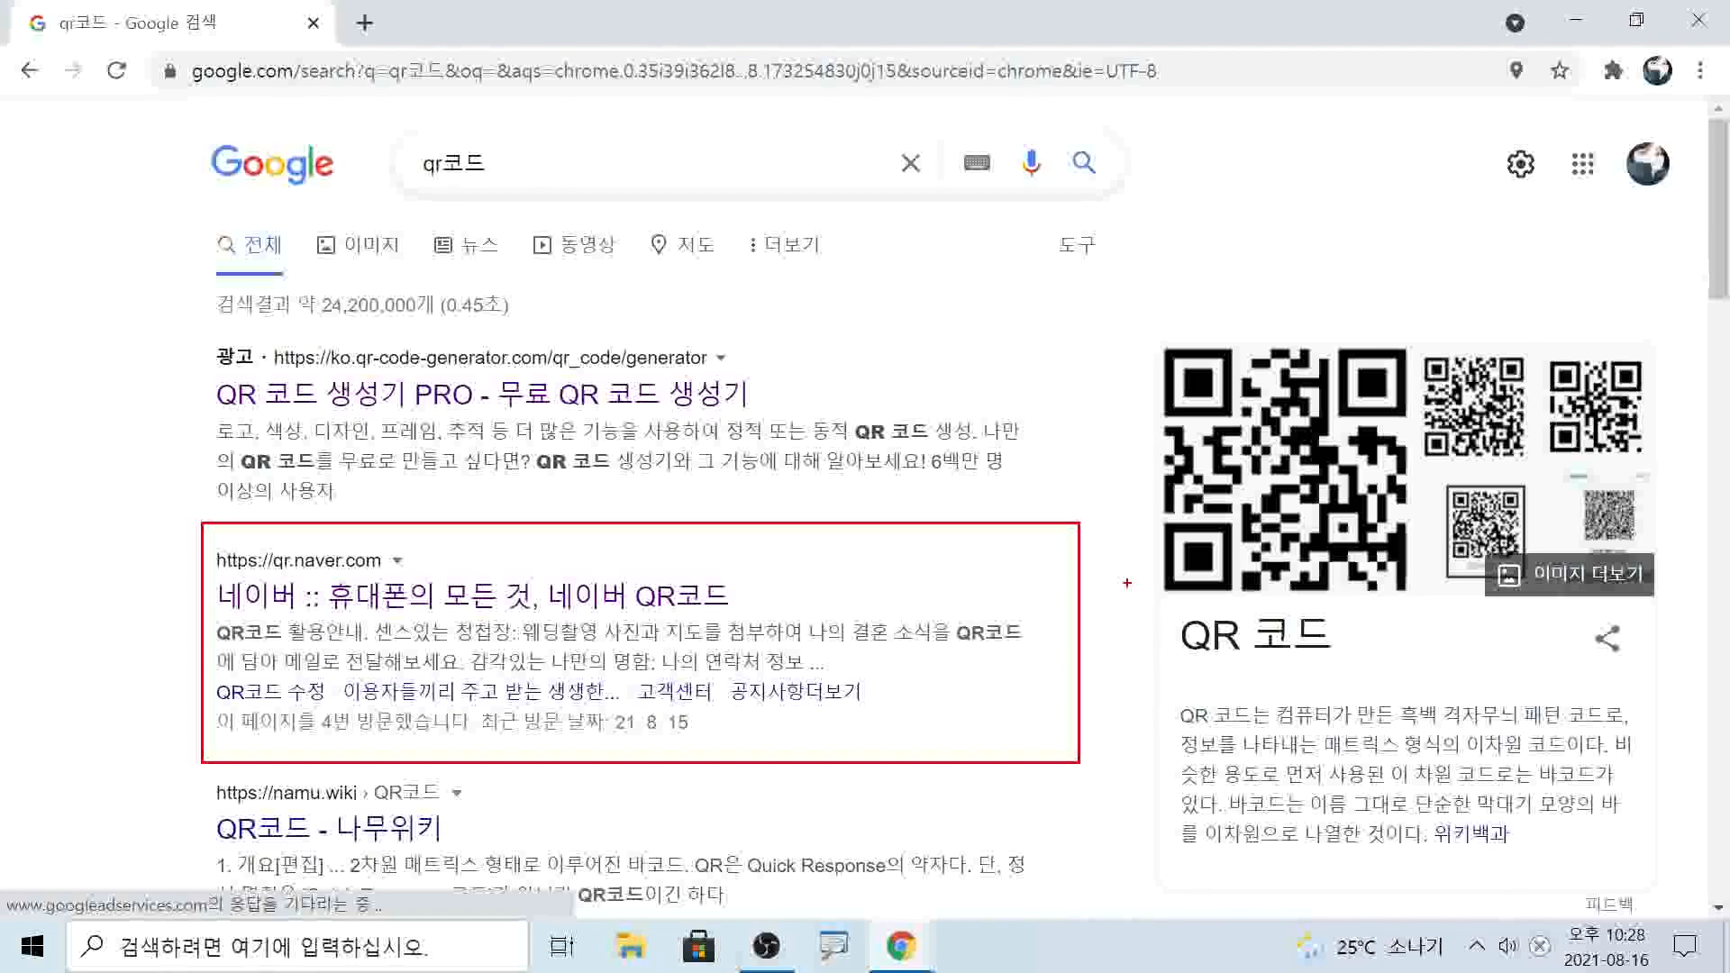
# Open the Naver QR코드 result (qr.naver.com) from the Google results
pyautogui.press('Escape')
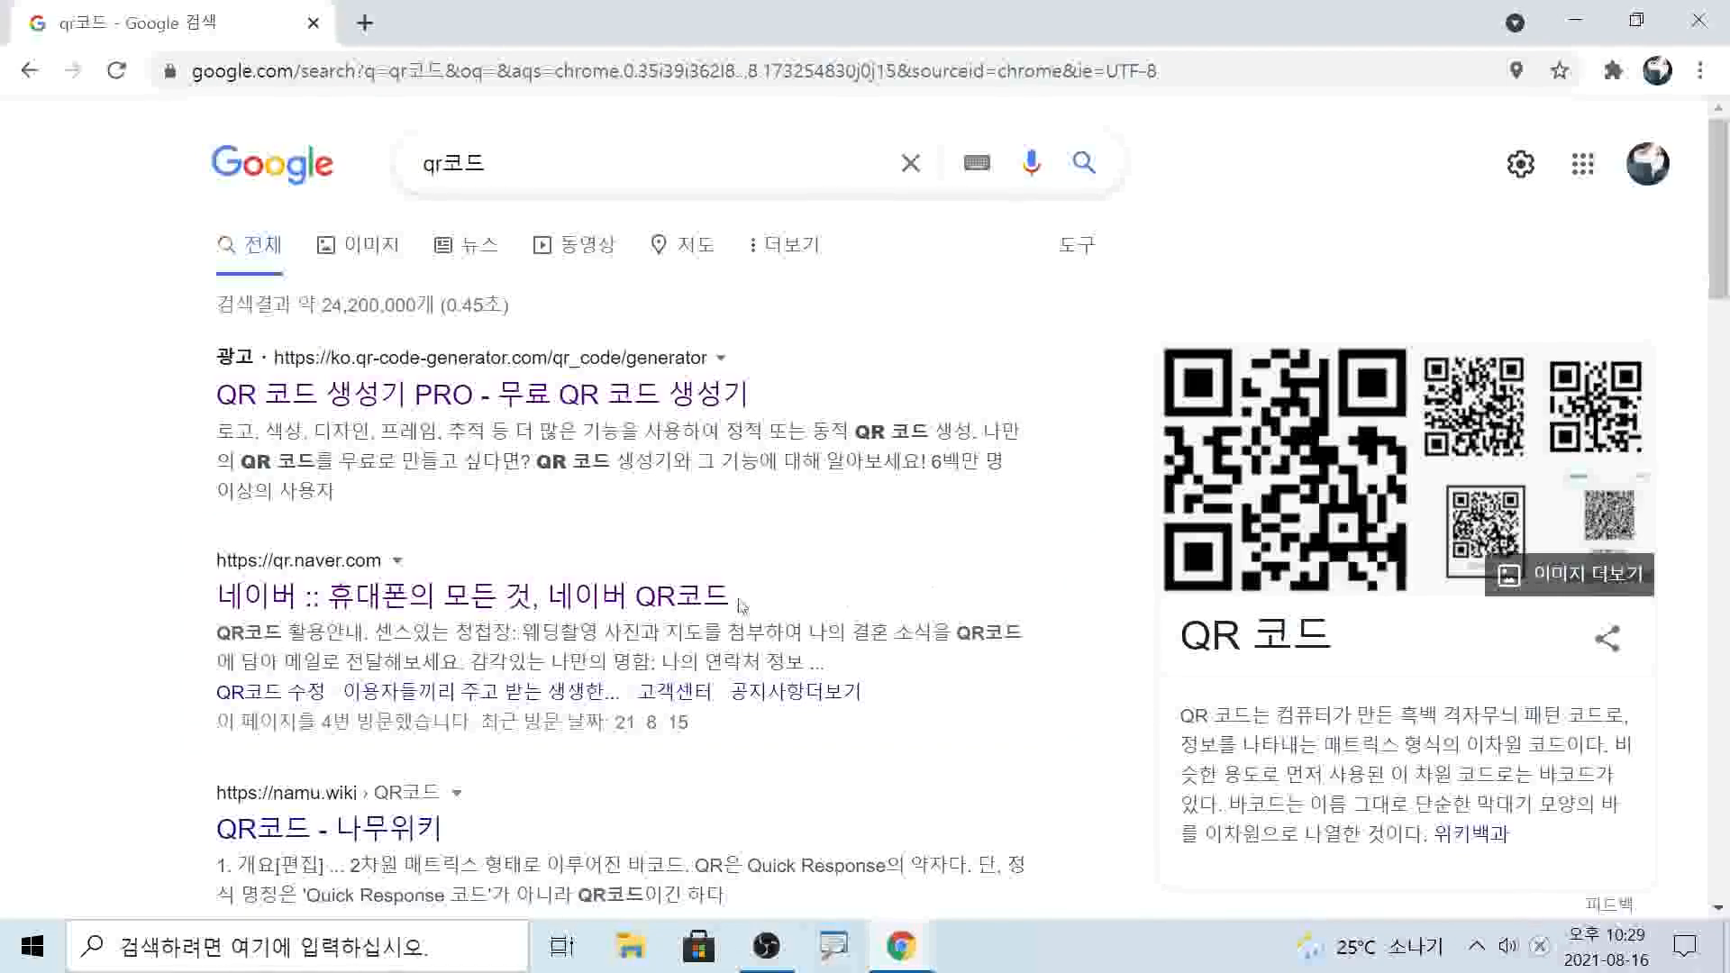
pyautogui.click(512, 611)
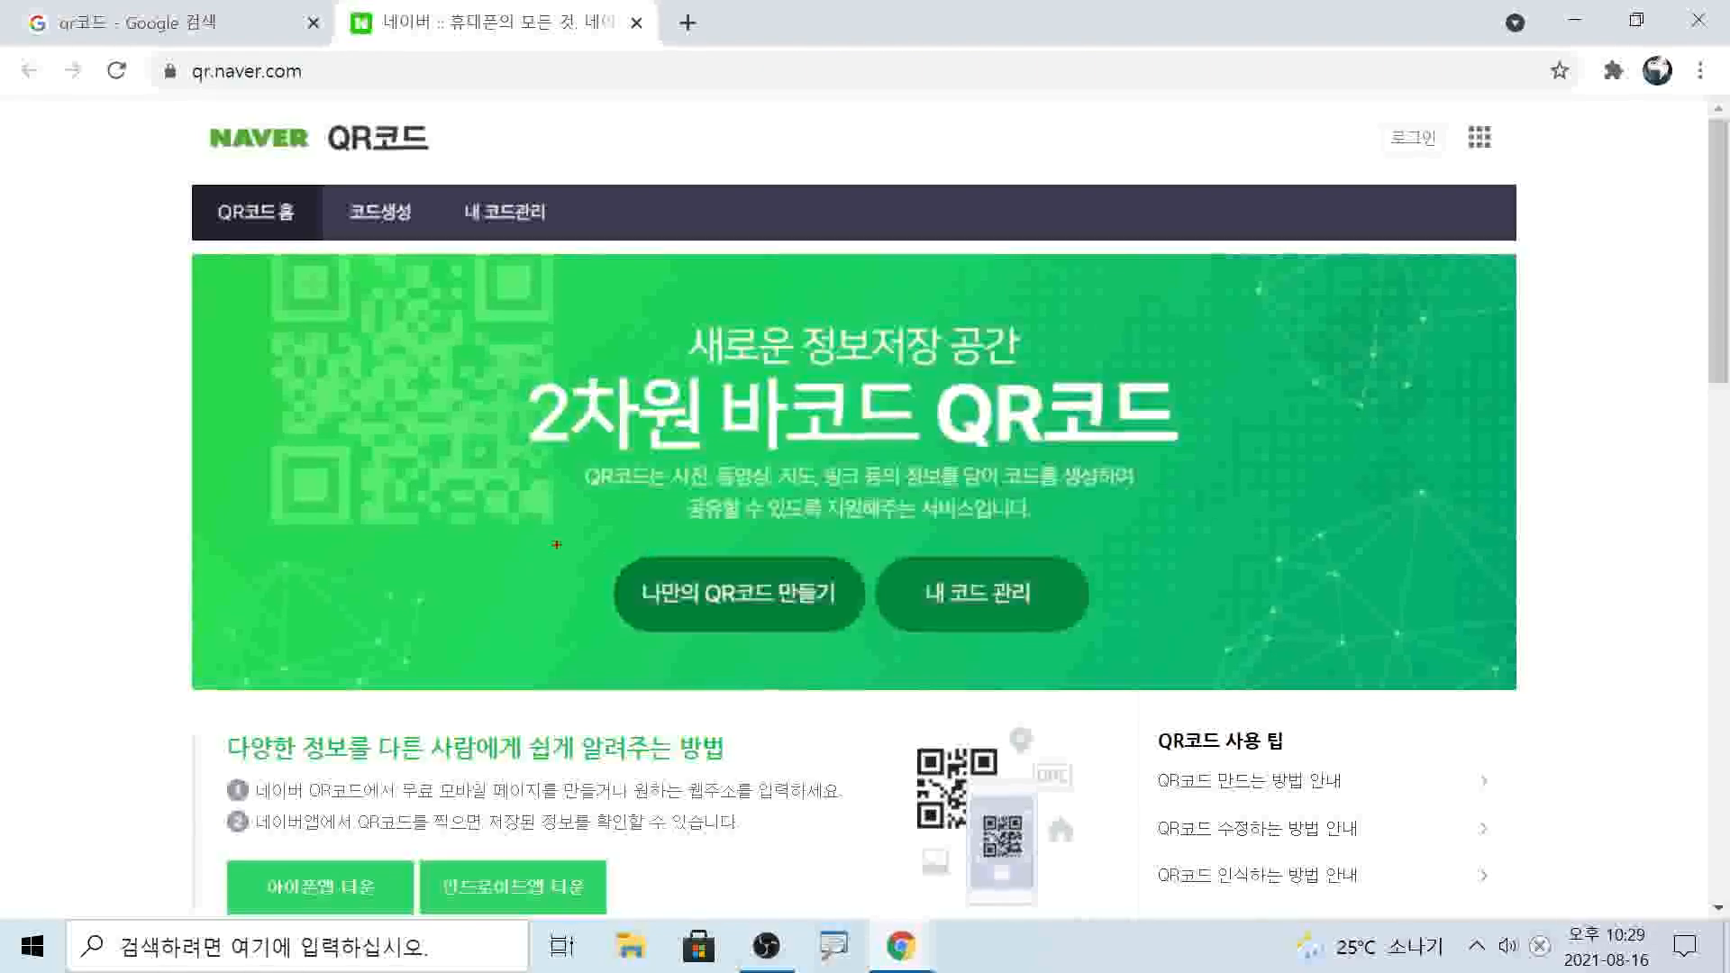
pyautogui.moveTo(570, 537); pyautogui.dragTo(876, 644)
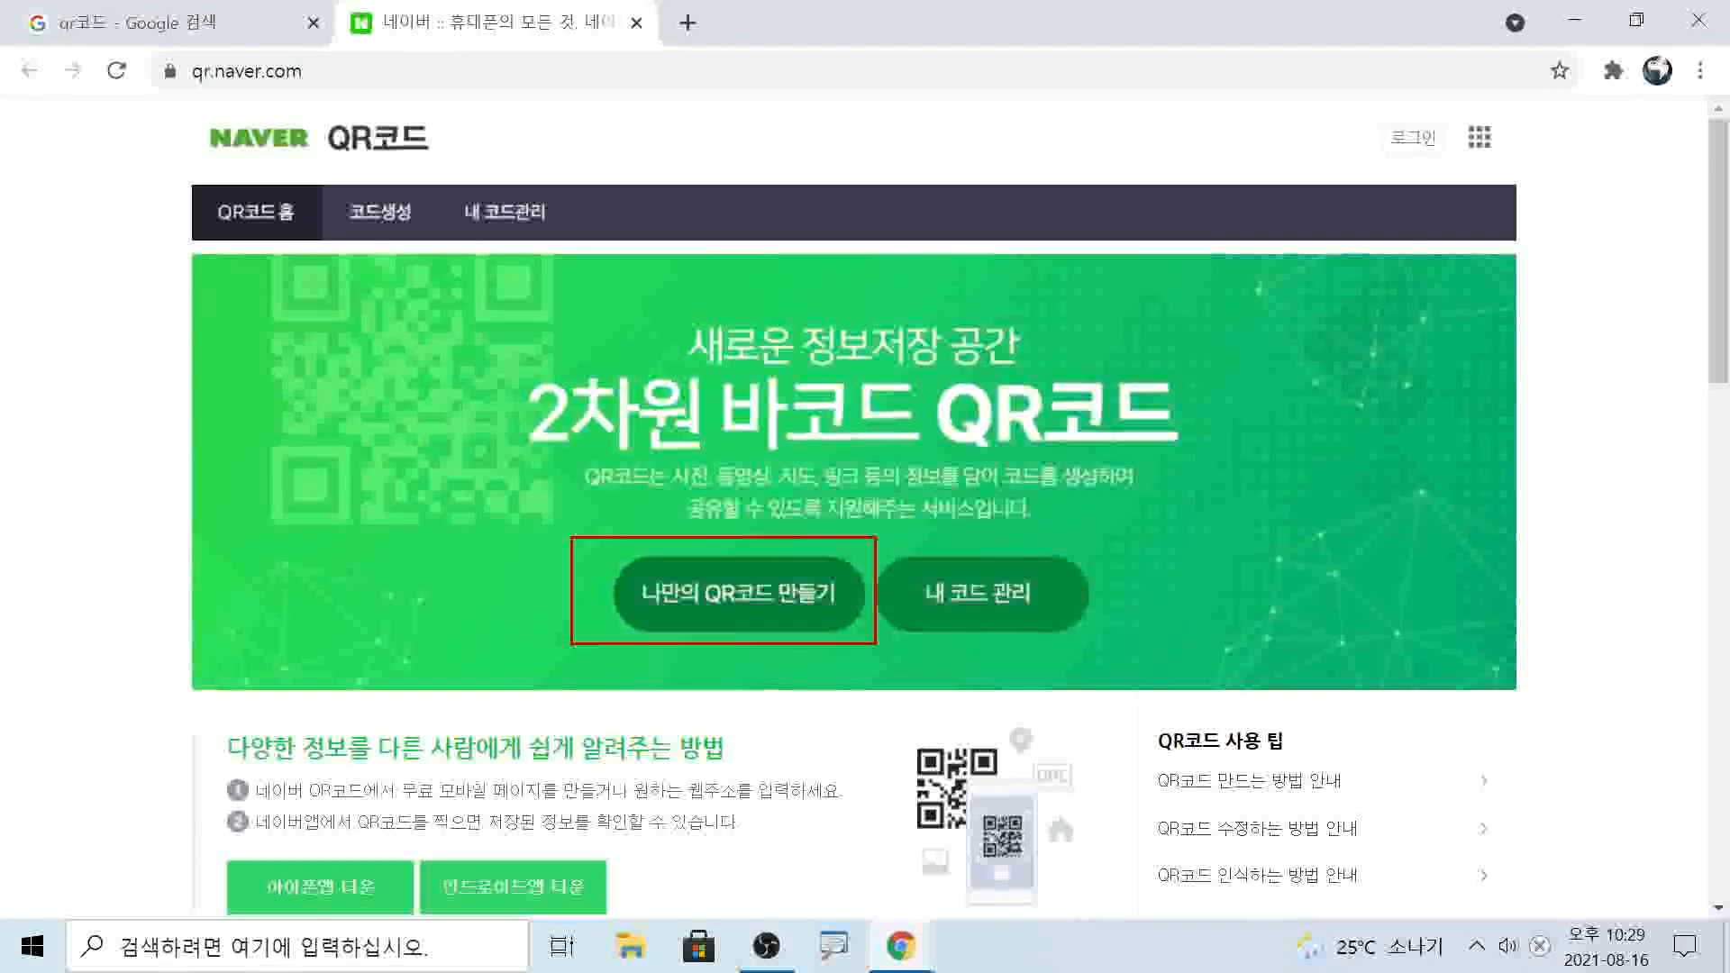
pyautogui.press('Escape')
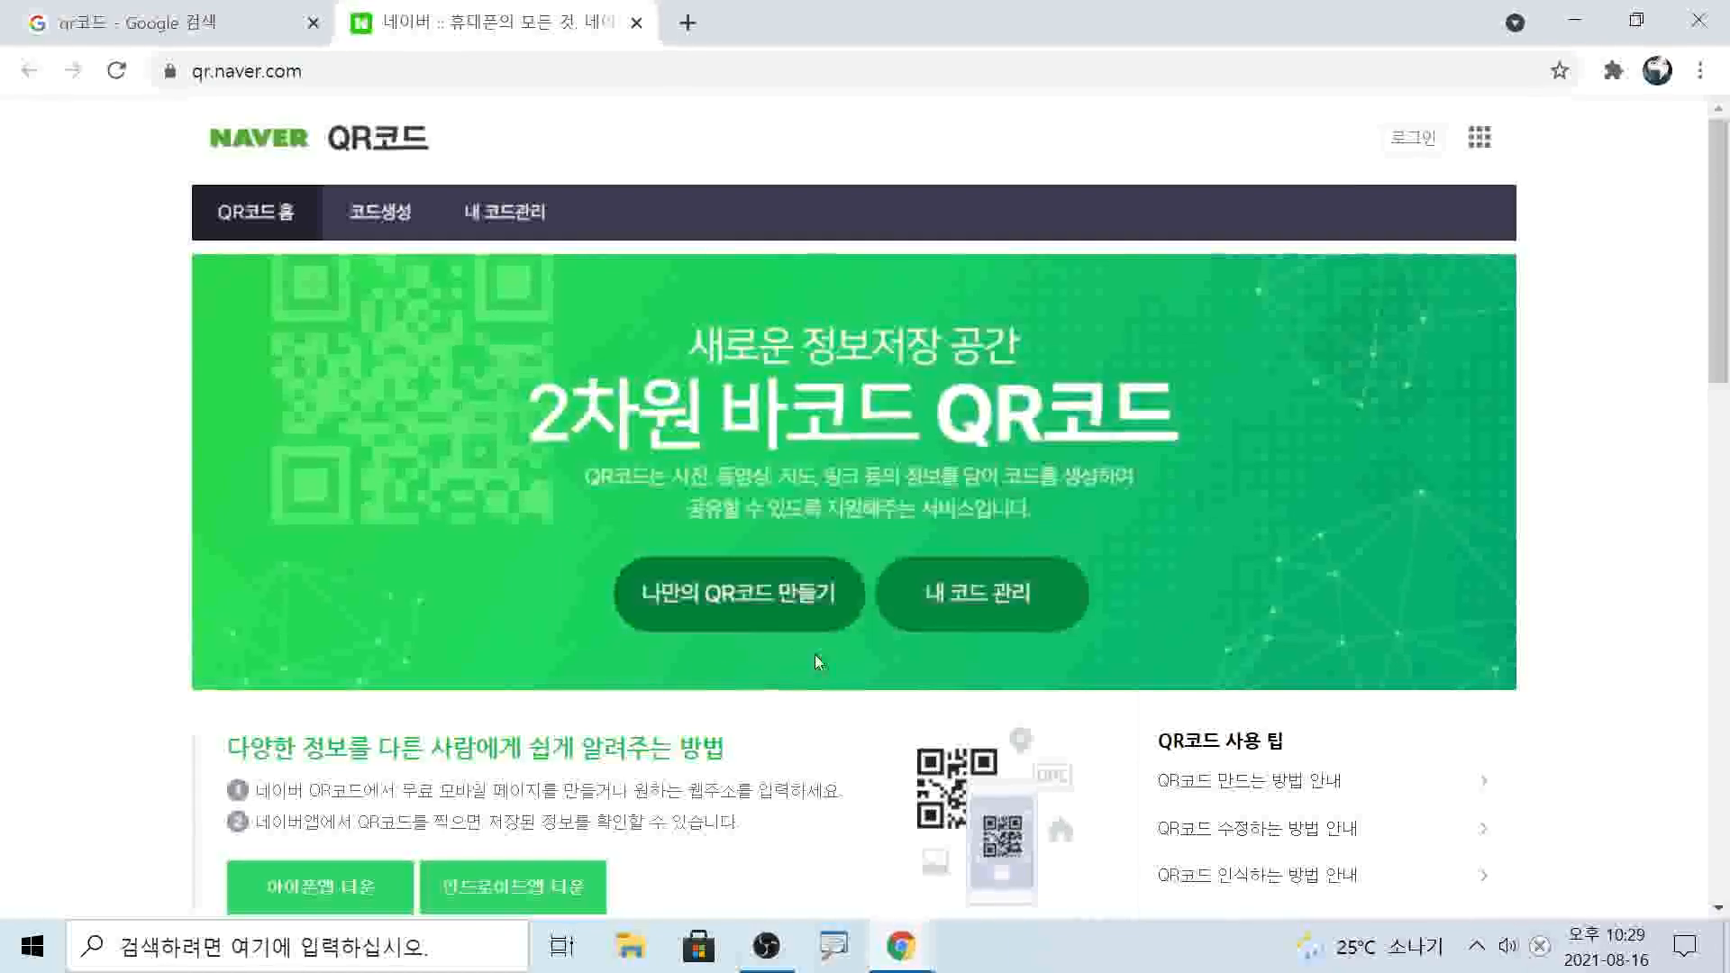
# Choose 나만의 QR코드 만들기 and log in with the Naver account ID and password
pyautogui.click(794, 611)
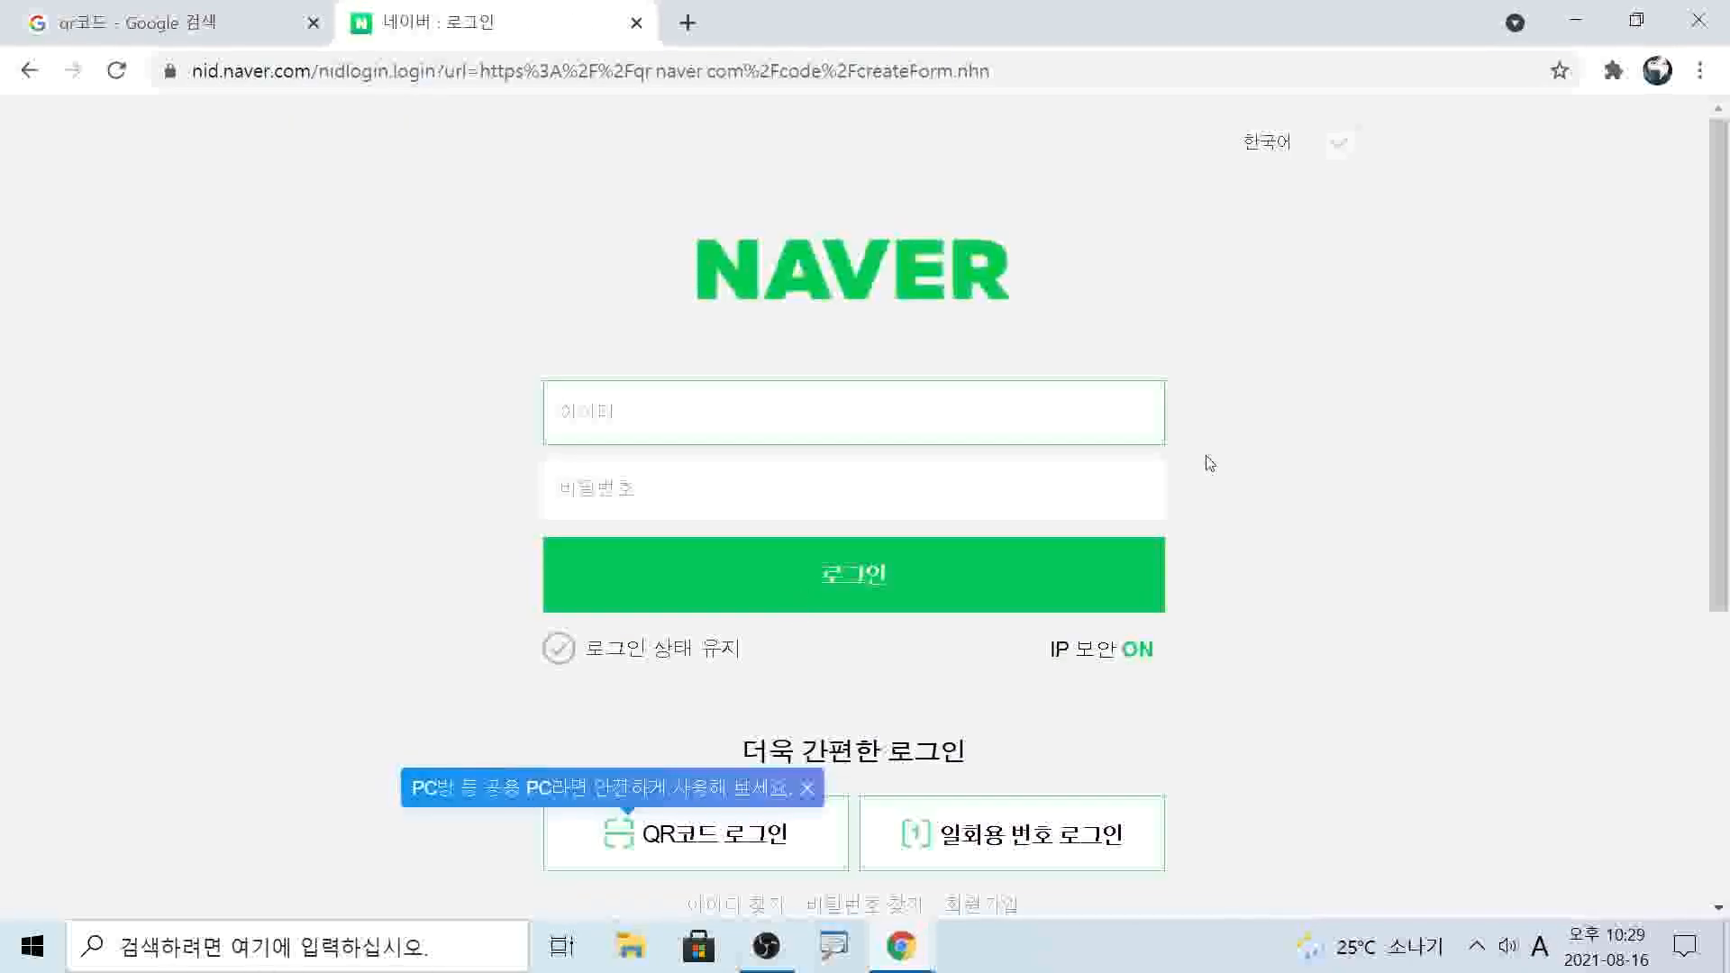
pyautogui.write('duckee')
pyautogui.click(797, 492)
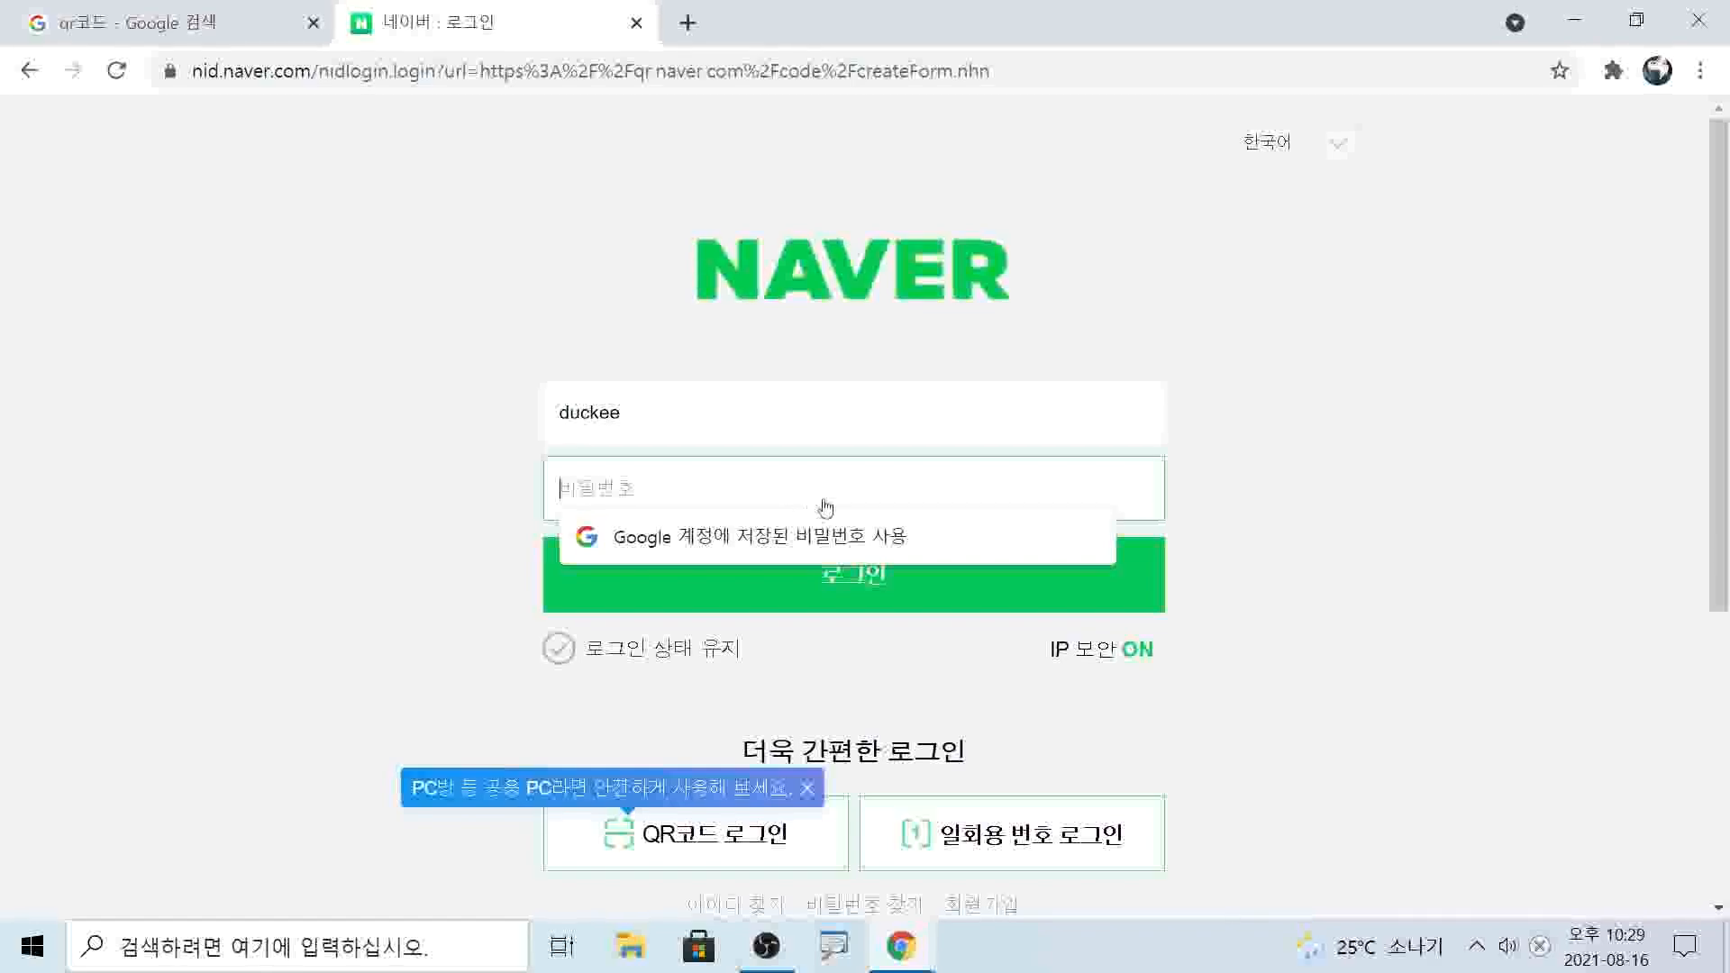
pyautogui.write('*****')
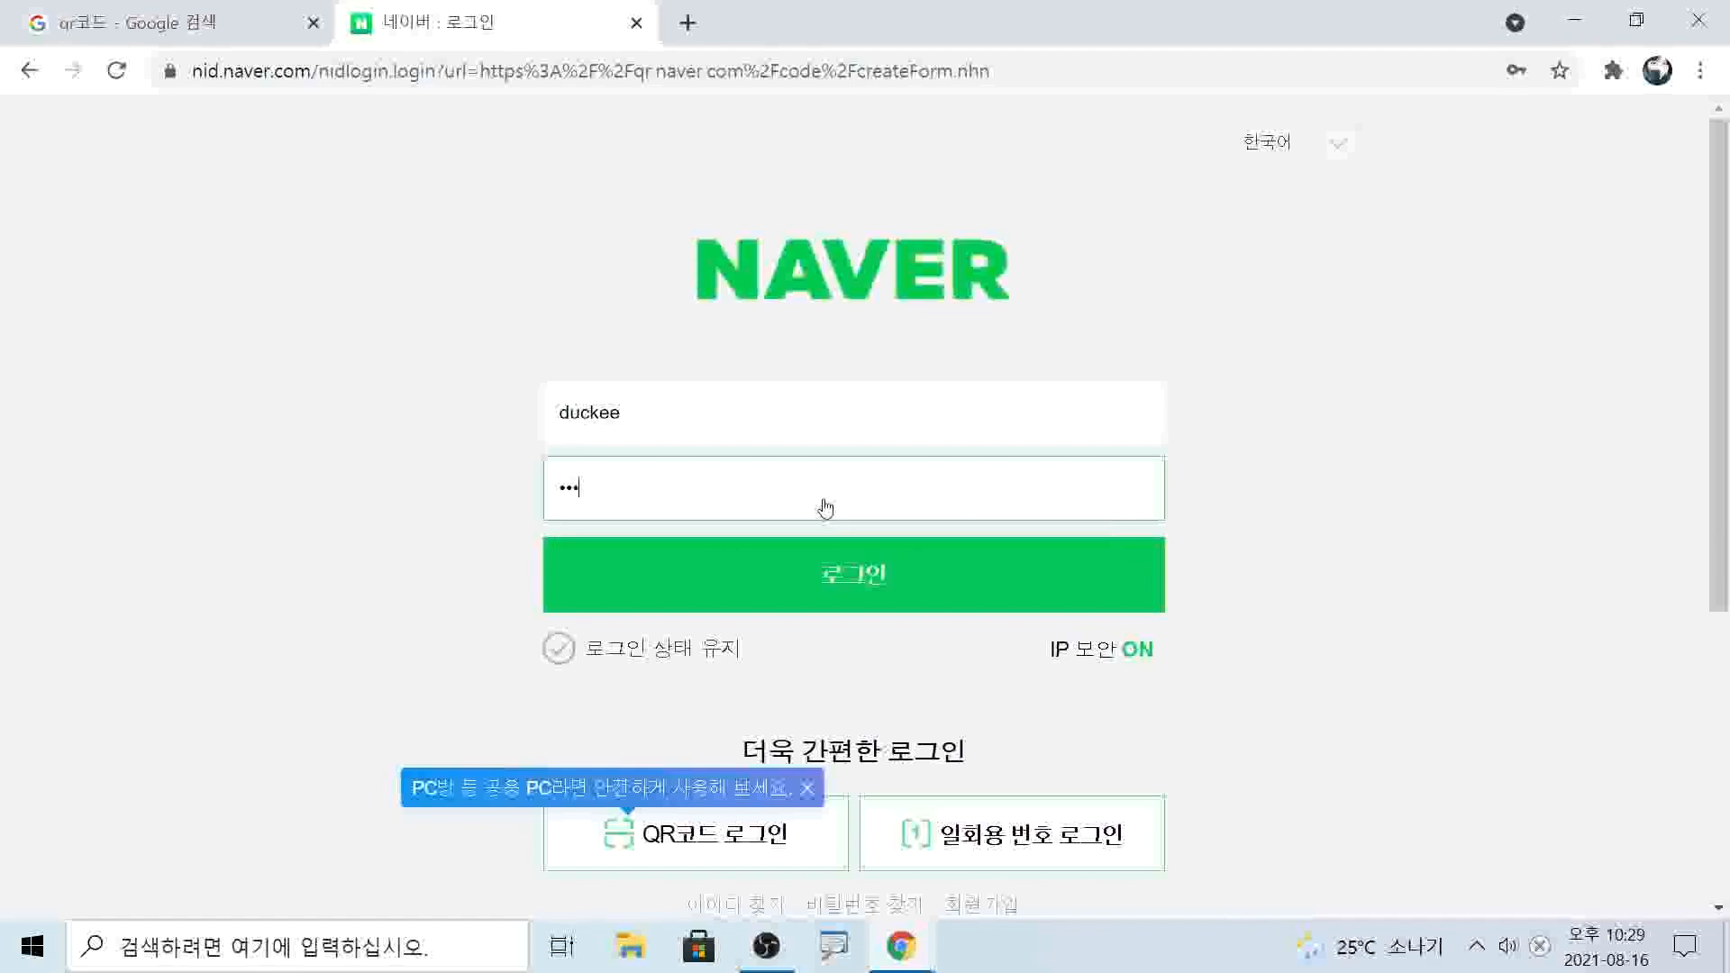
pyautogui.write('*****')
pyautogui.click(864, 595)
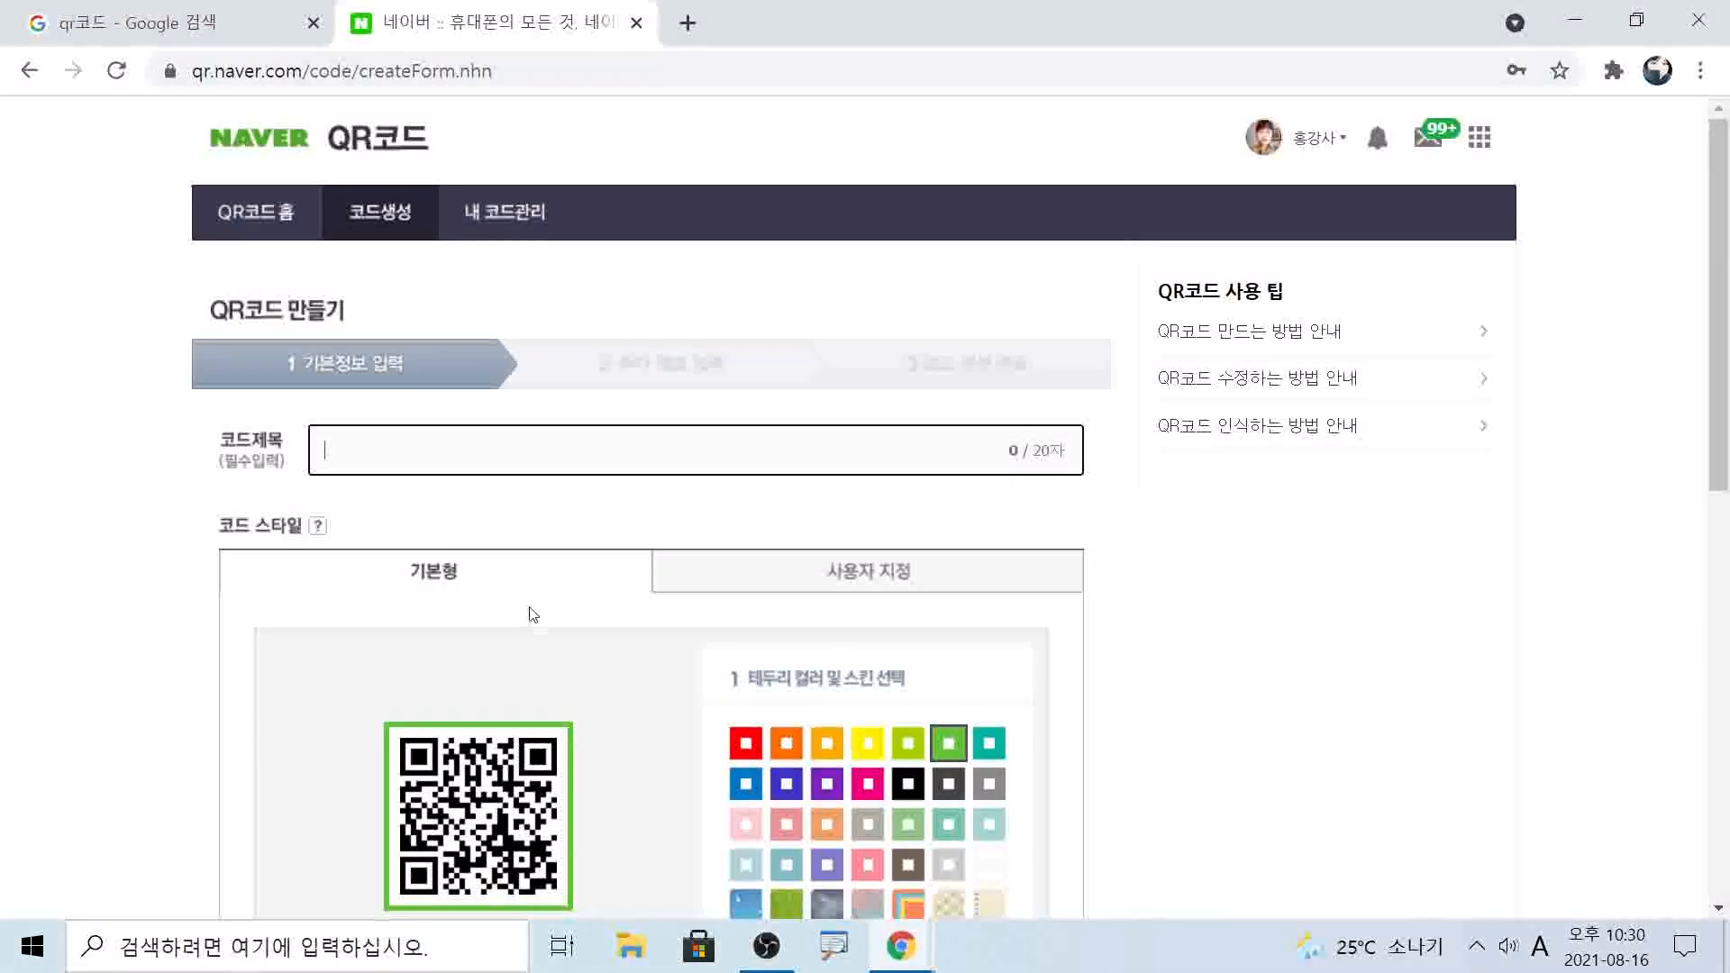
# Enter 홈페이지 연결 as the QR code title
pyautogui.scroll(-1, 530, 635)
pyautogui.scroll(-1, 530, 636)
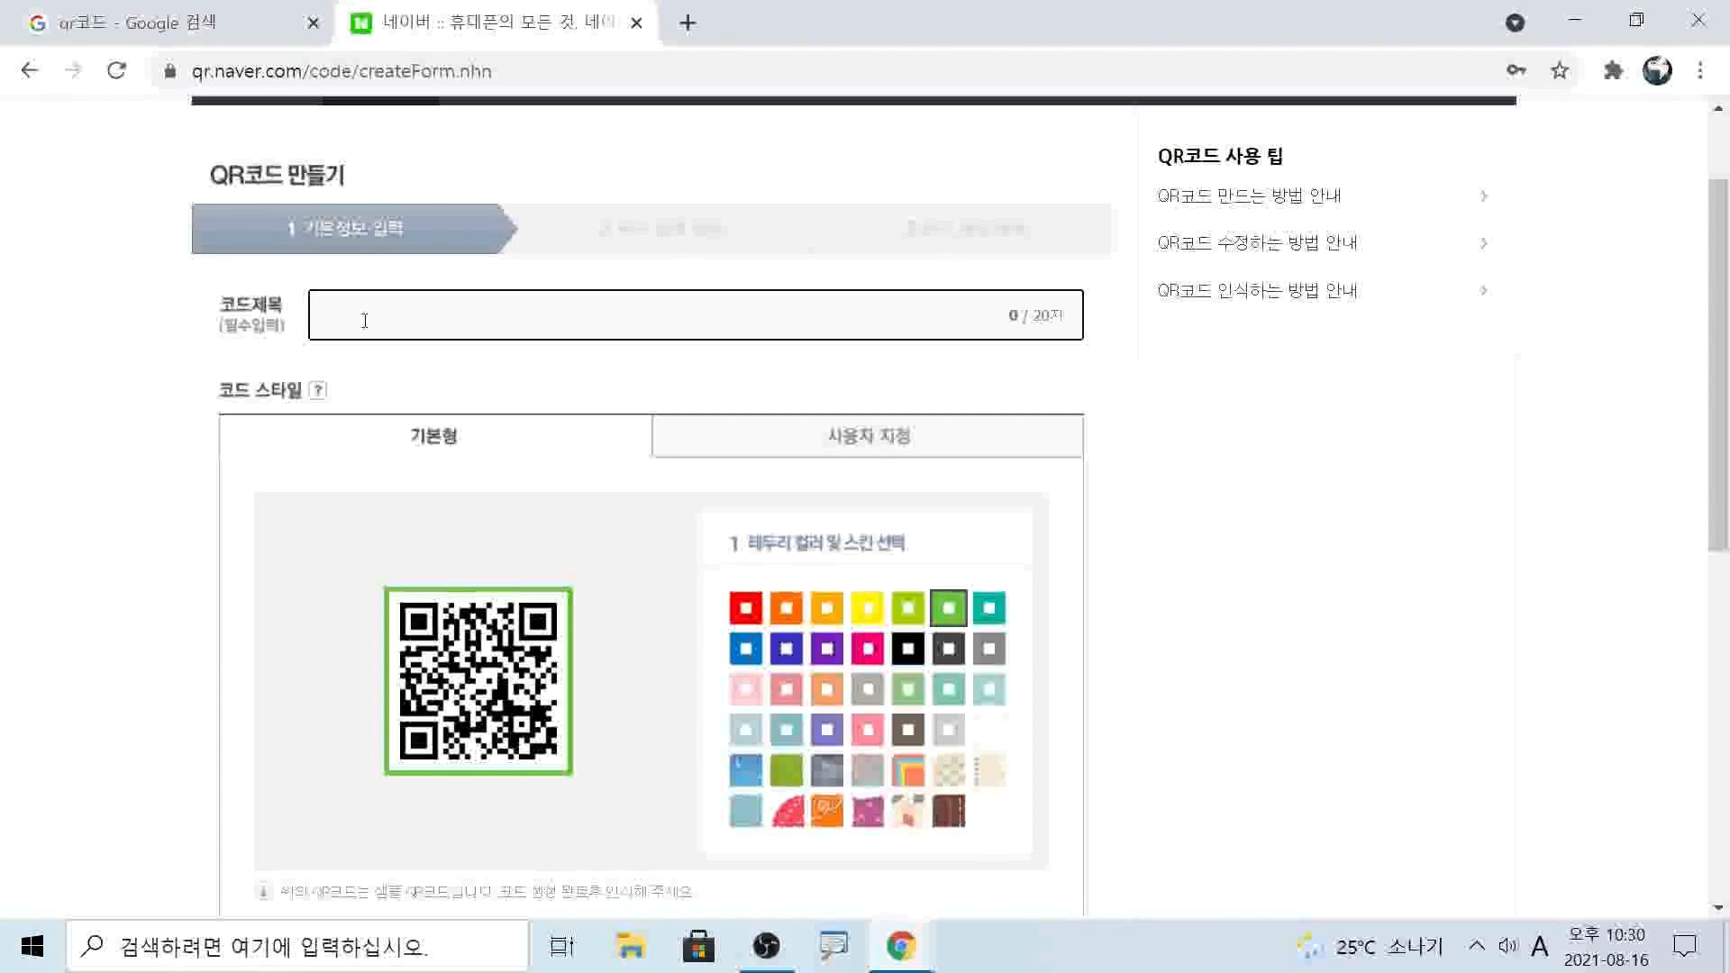
pyautogui.write('dhd')
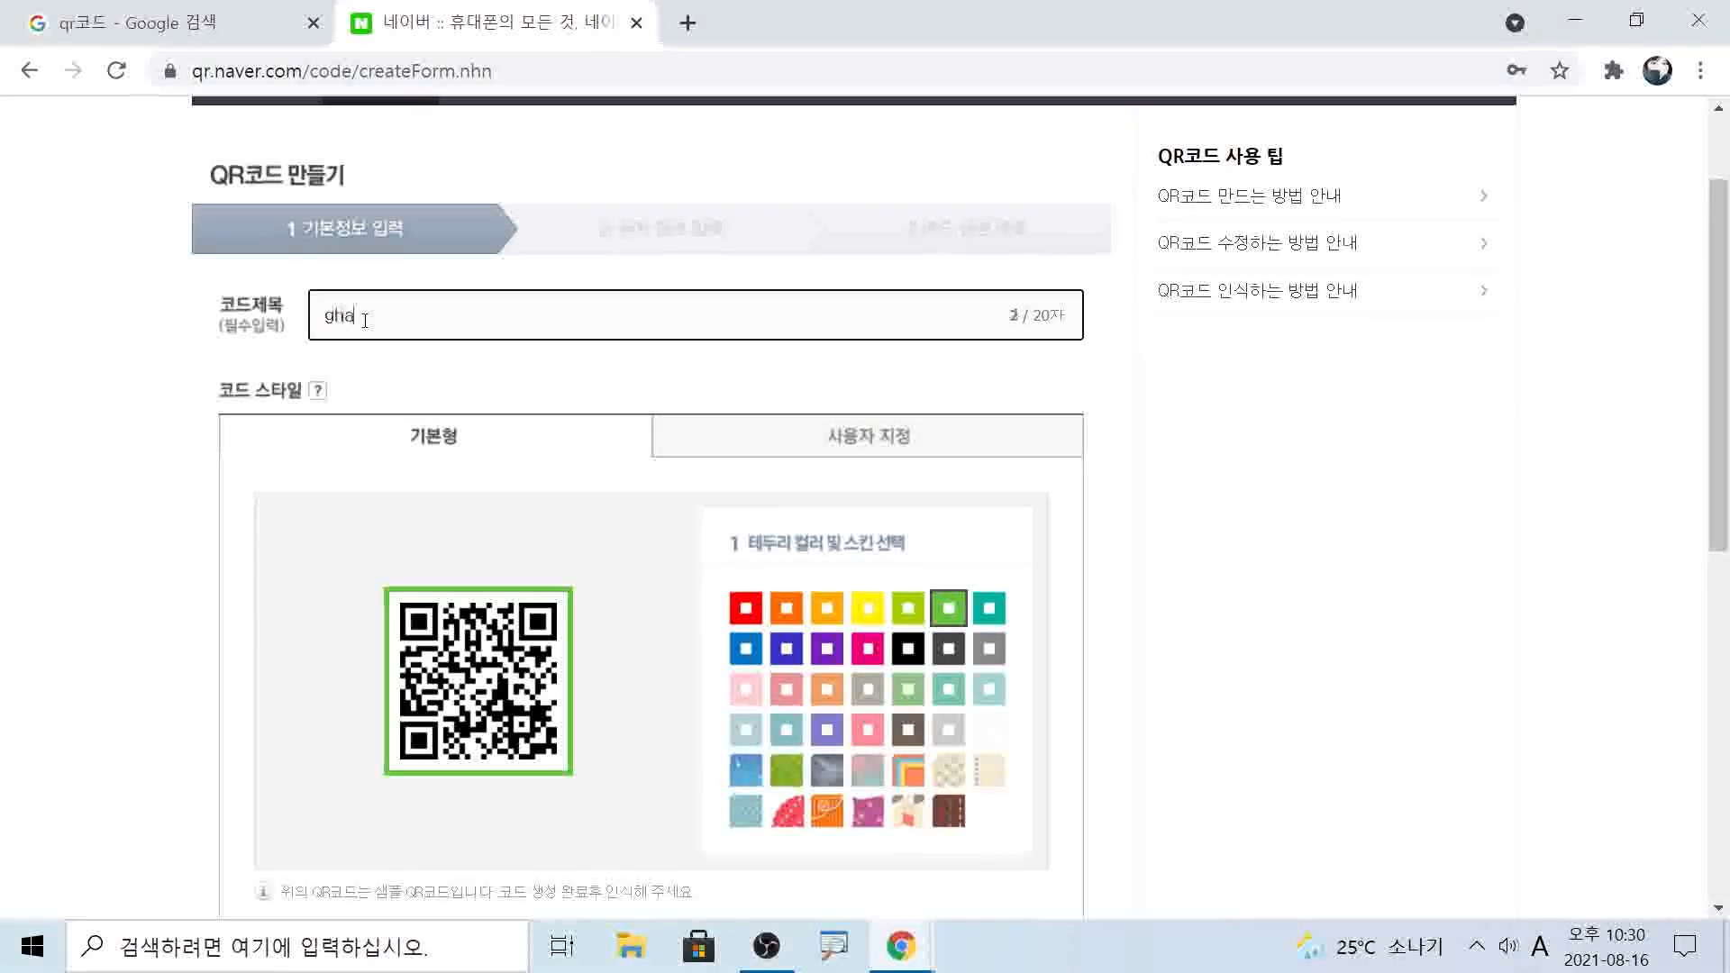
pyautogui.press('BackSpace')
pyautogui.press('BackSpace')
pyautogui.press('BackSpace')
pyautogui.press('Hangul')
pyautogui.write('ㅎㅗㅁ파')
pyautogui.press('BackSpace')
pyautogui.press('BackSpace')
pyautogui.press('BackSpace')
pyautogui.write('호ㅁ페이지 연결')
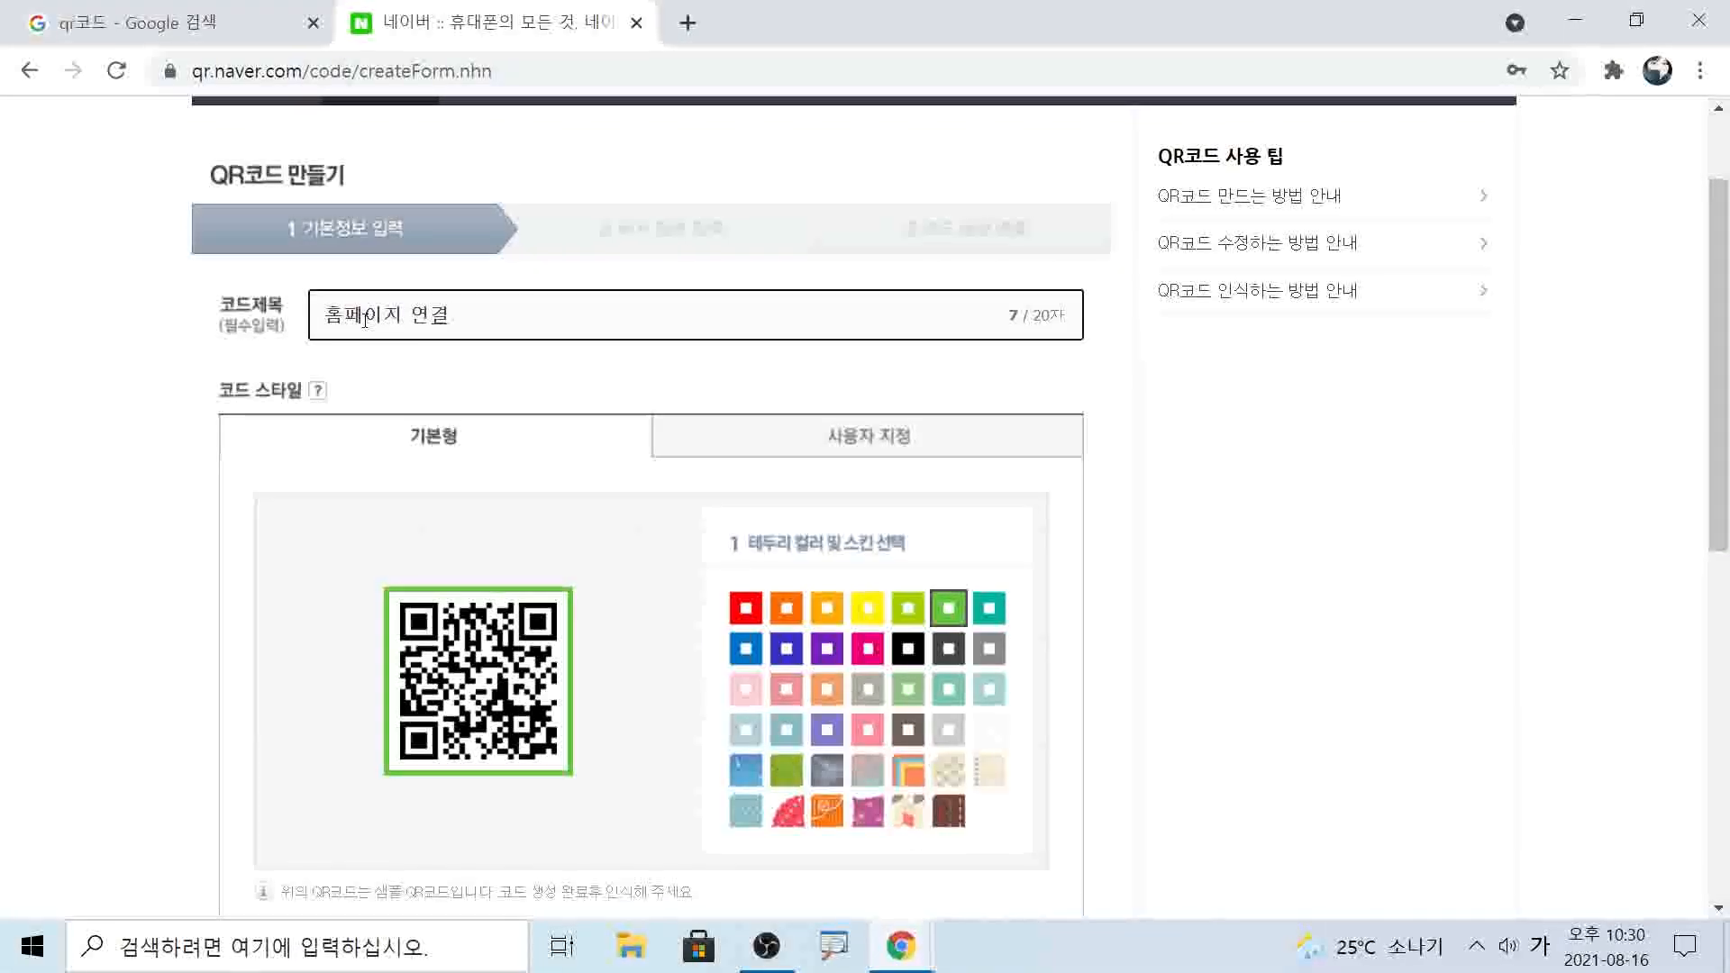
# Switch the code style to 사용자 지정 to reveal the skin and logo options
pyautogui.scroll(-3, 507, 392)
pyautogui.scroll(1, 510, 397)
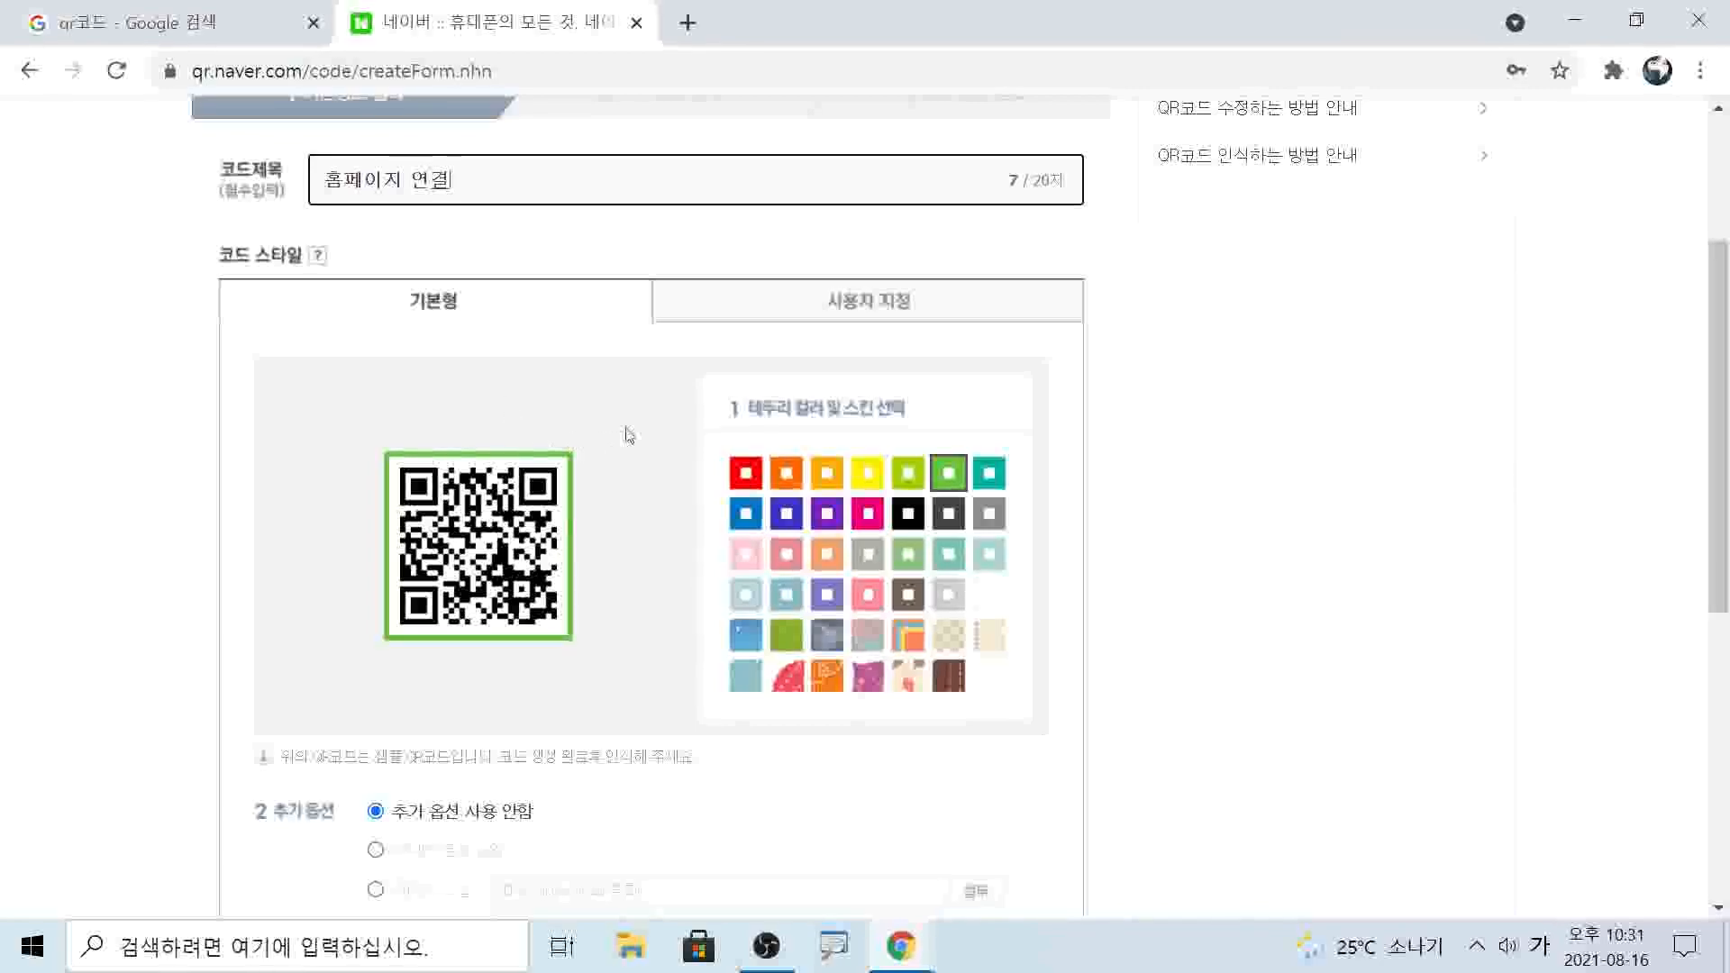
pyautogui.click(867, 311)
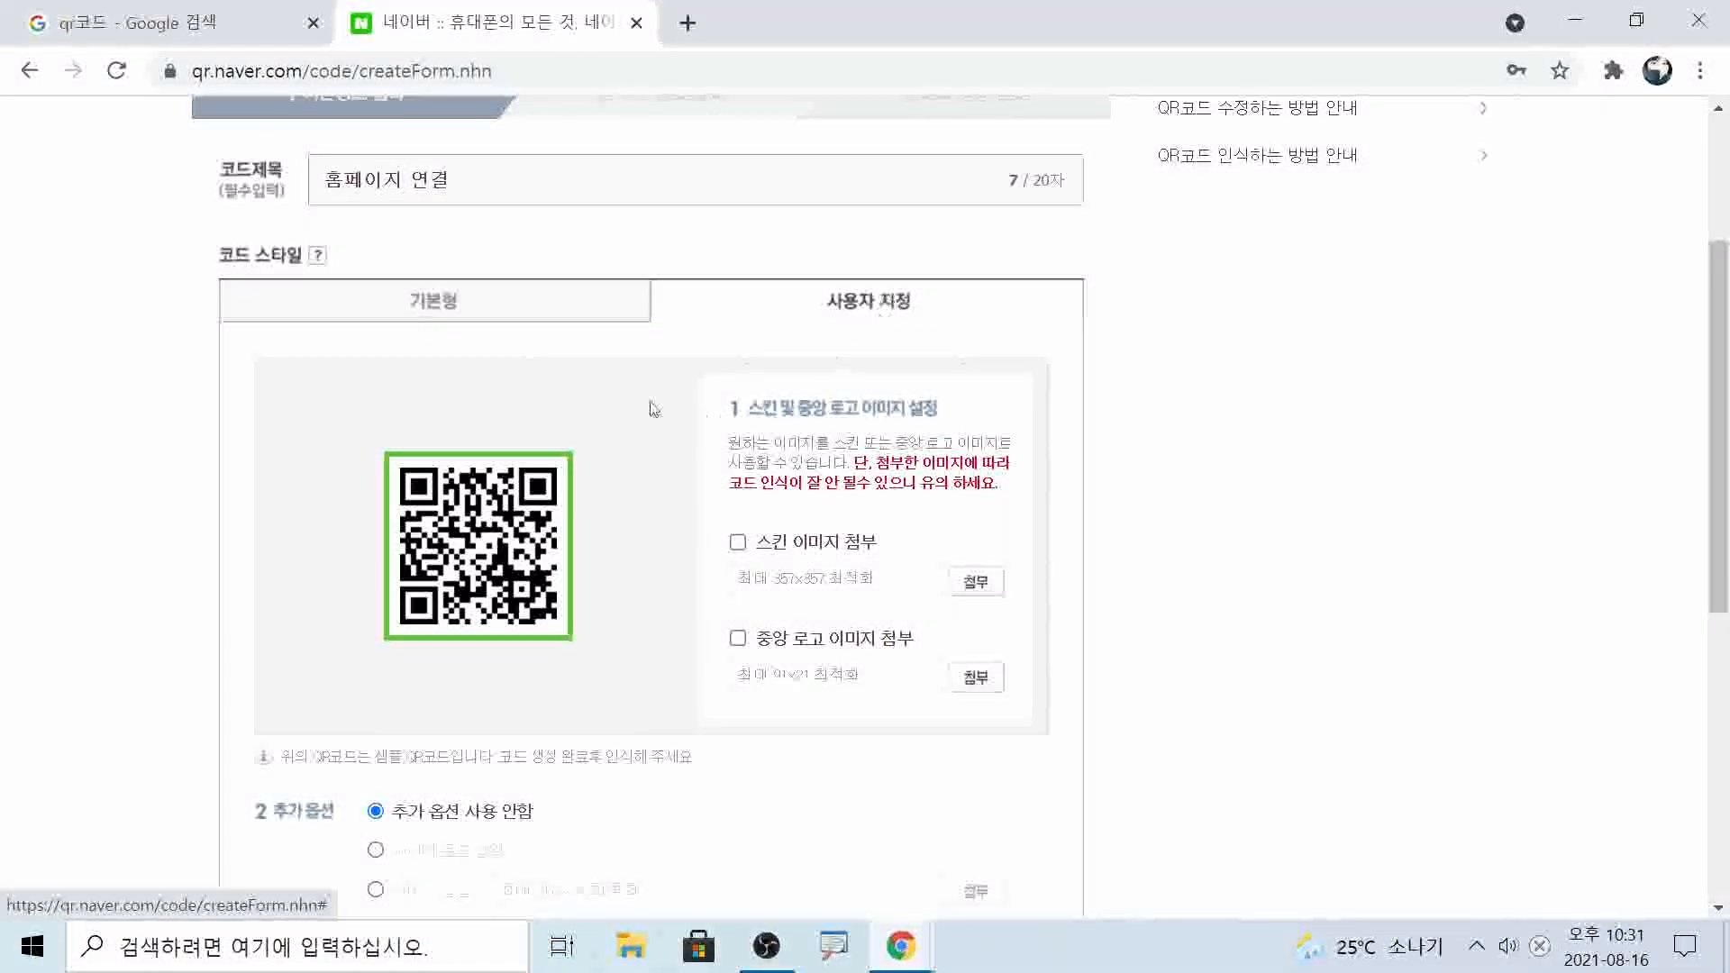
# Under 기본형, try red, orange, amber and yellow-green borders and other skins, then apply the green grass skin
pyautogui.click(449, 309)
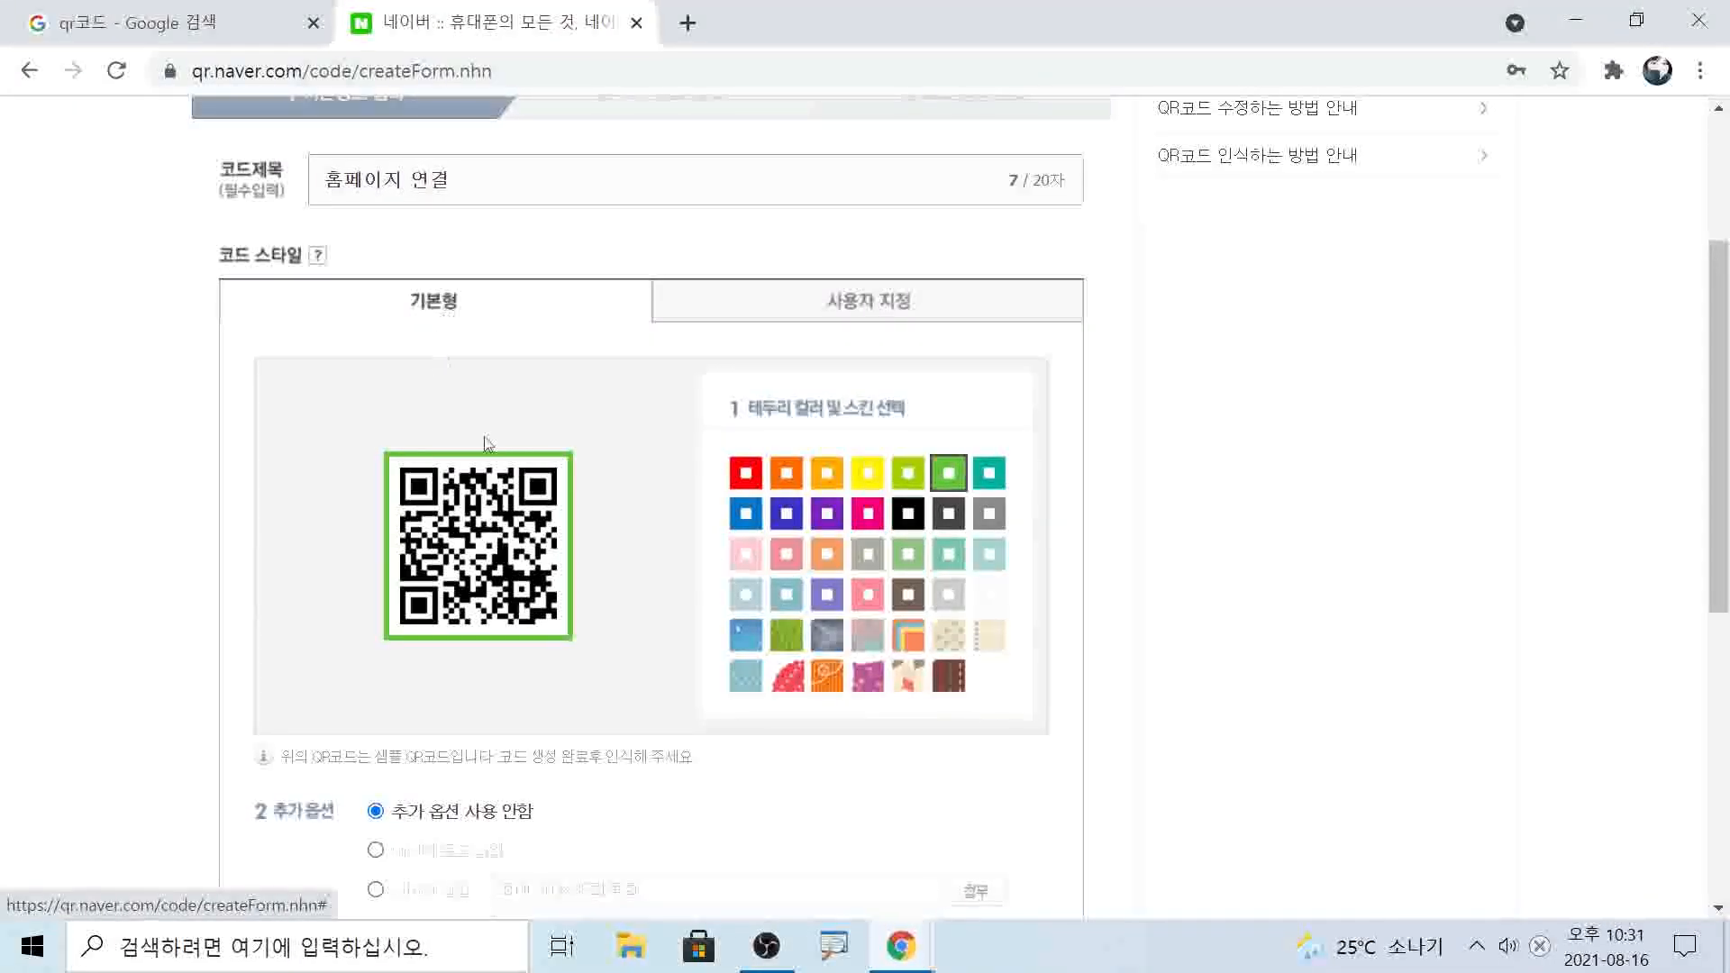
pyautogui.click(755, 485)
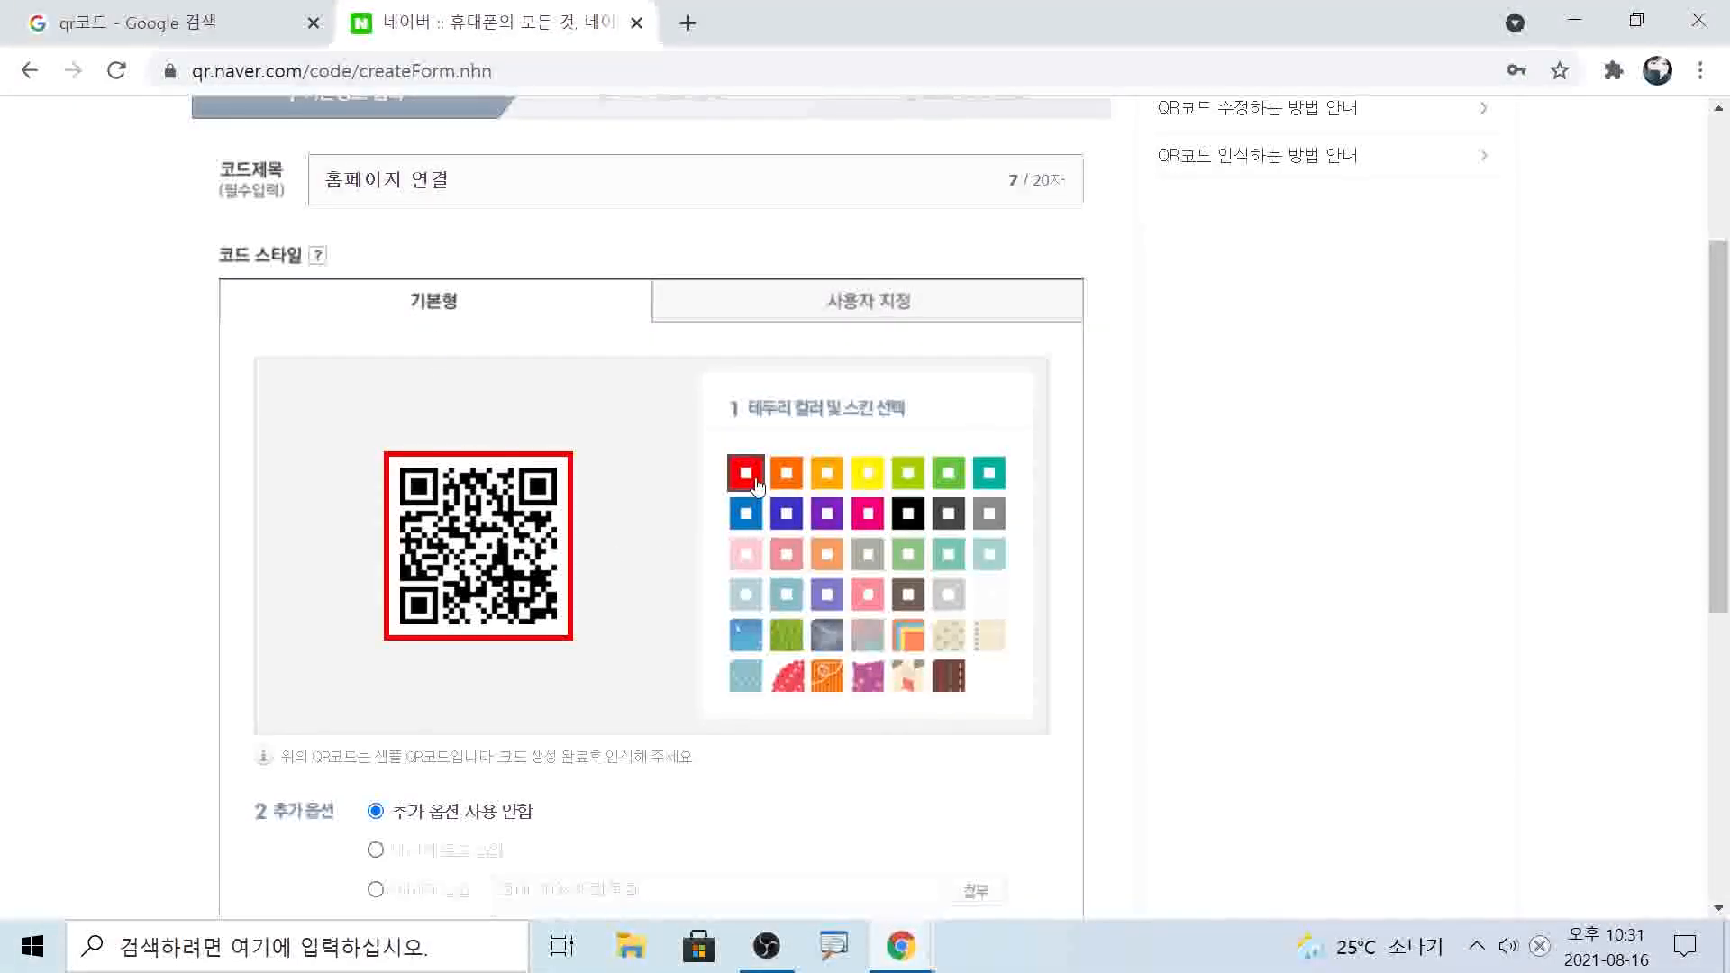
pyautogui.click(796, 483)
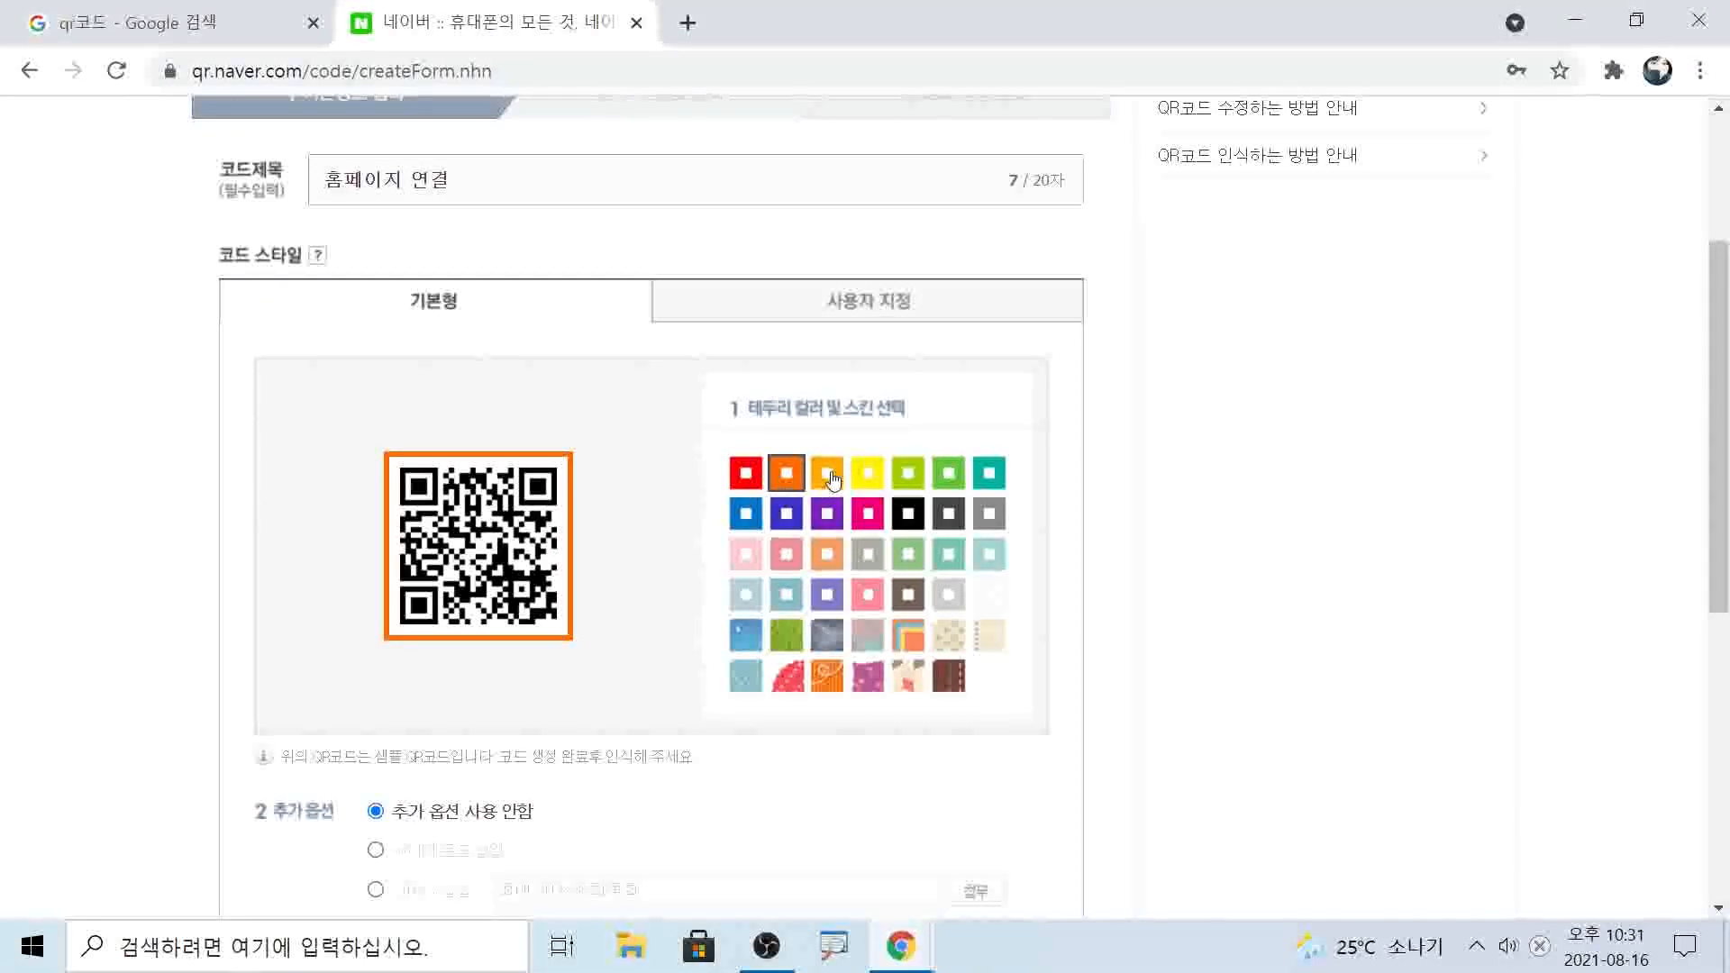
pyautogui.click(827, 474)
pyautogui.click(905, 478)
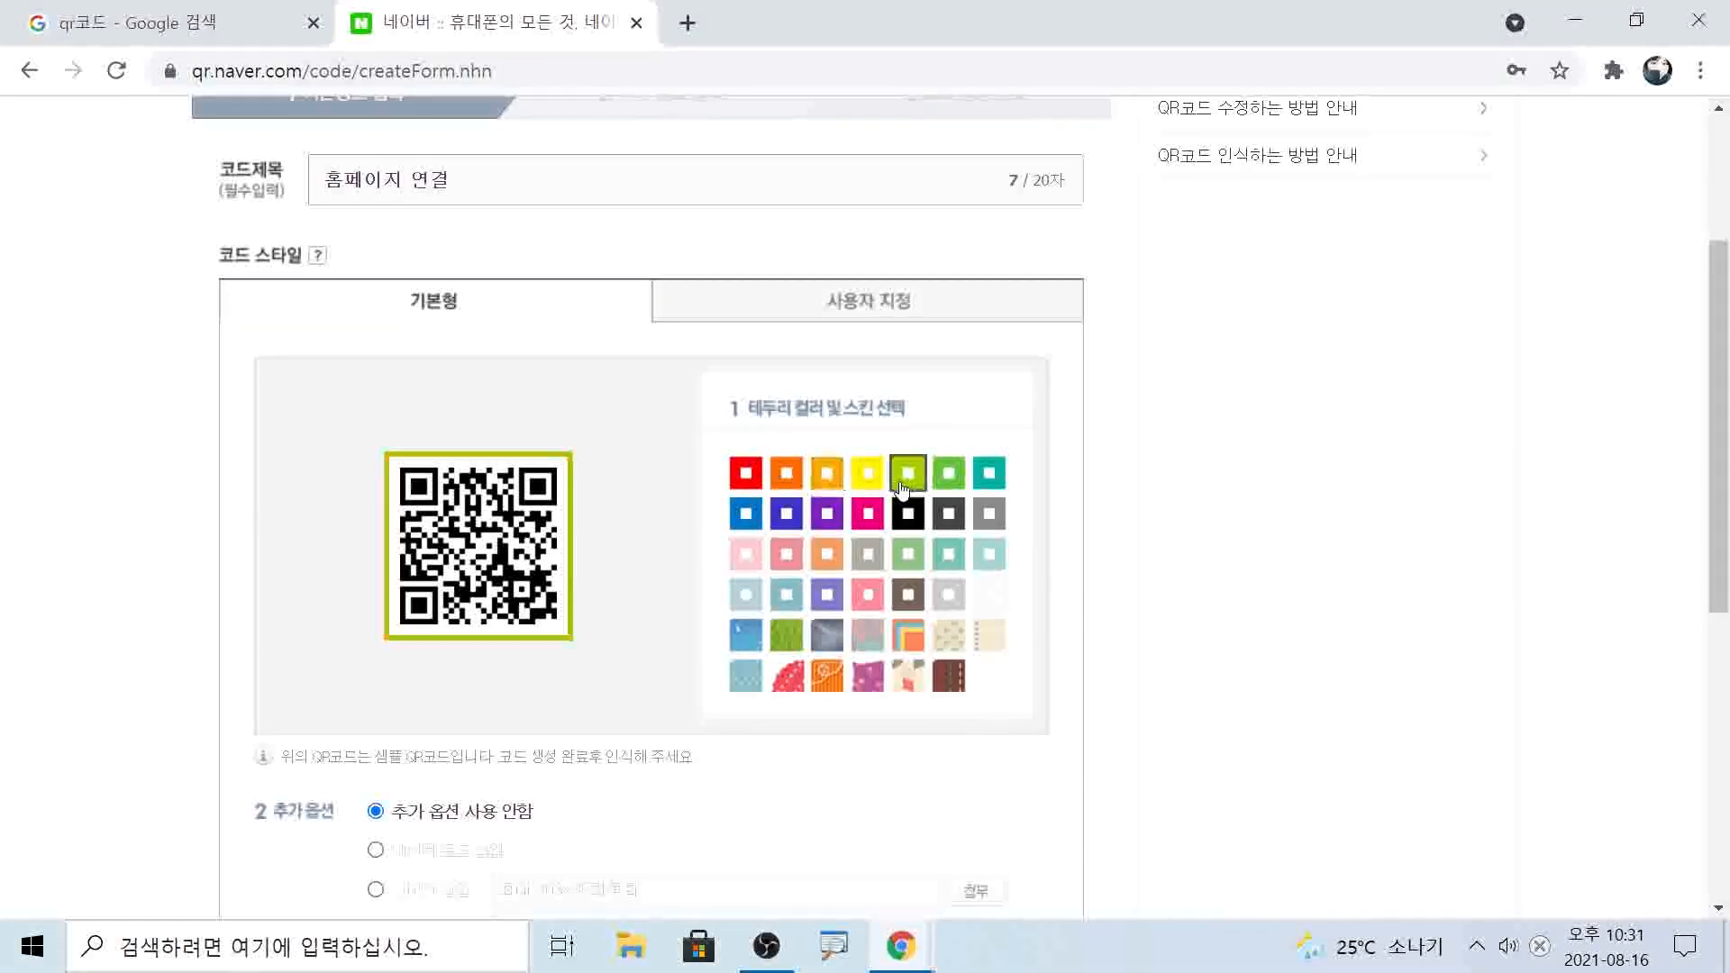
pyautogui.click(865, 635)
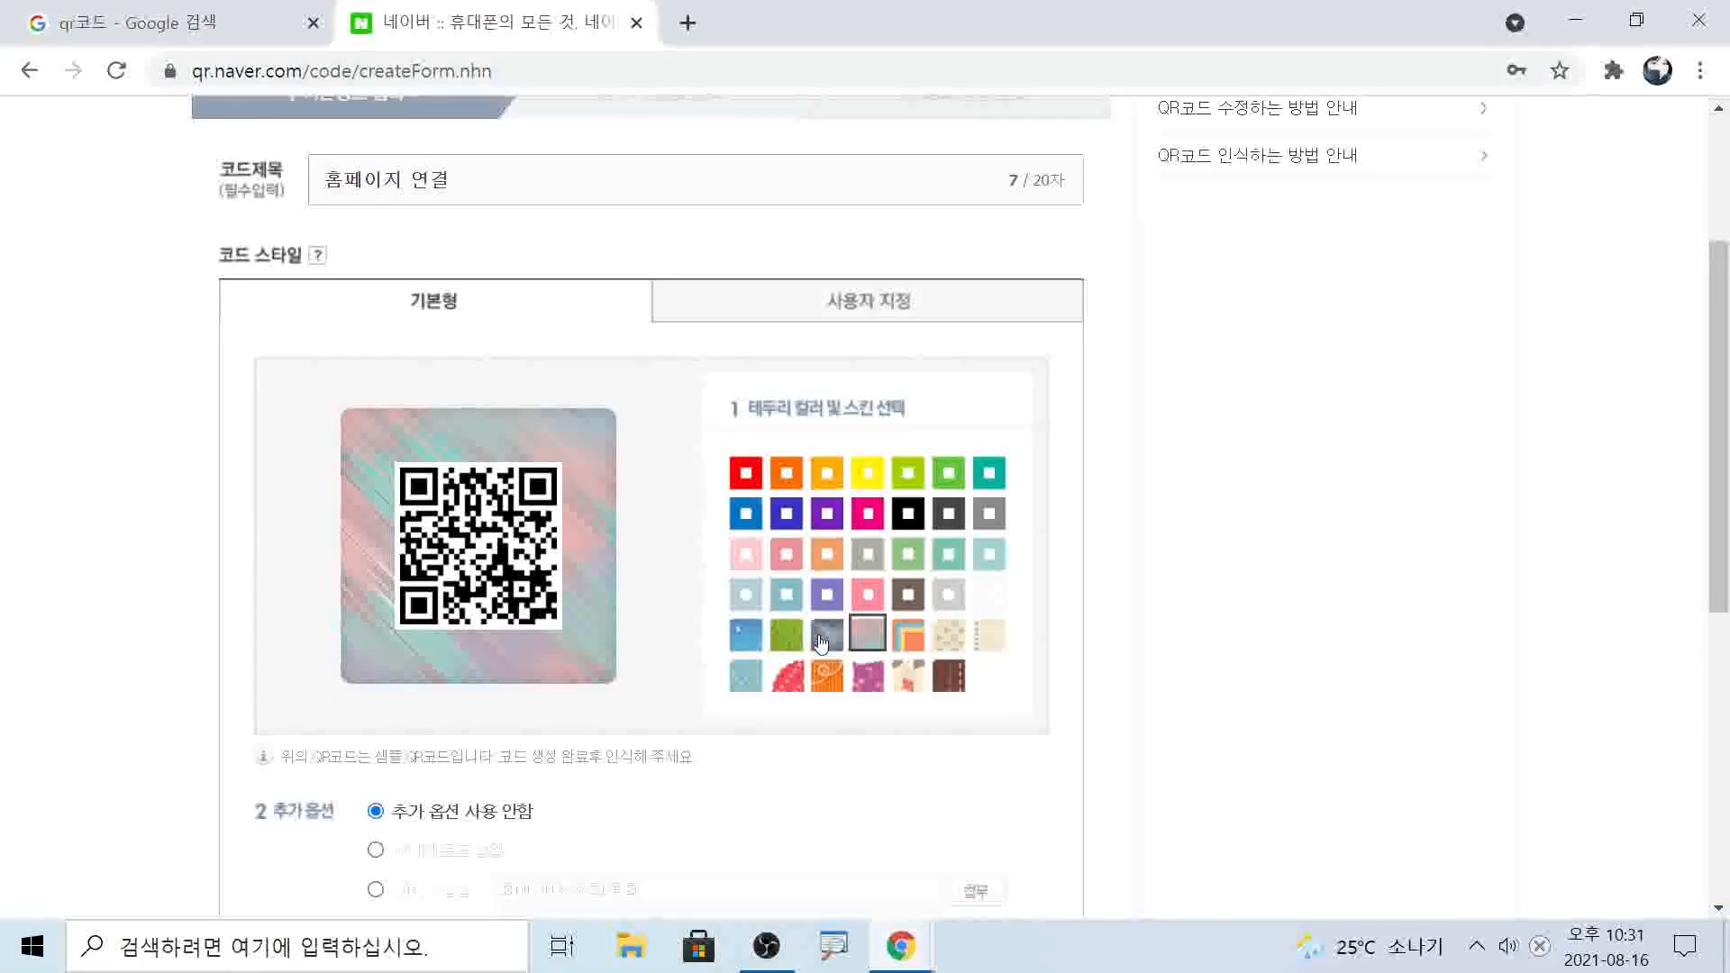
pyautogui.click(827, 636)
pyautogui.click(793, 640)
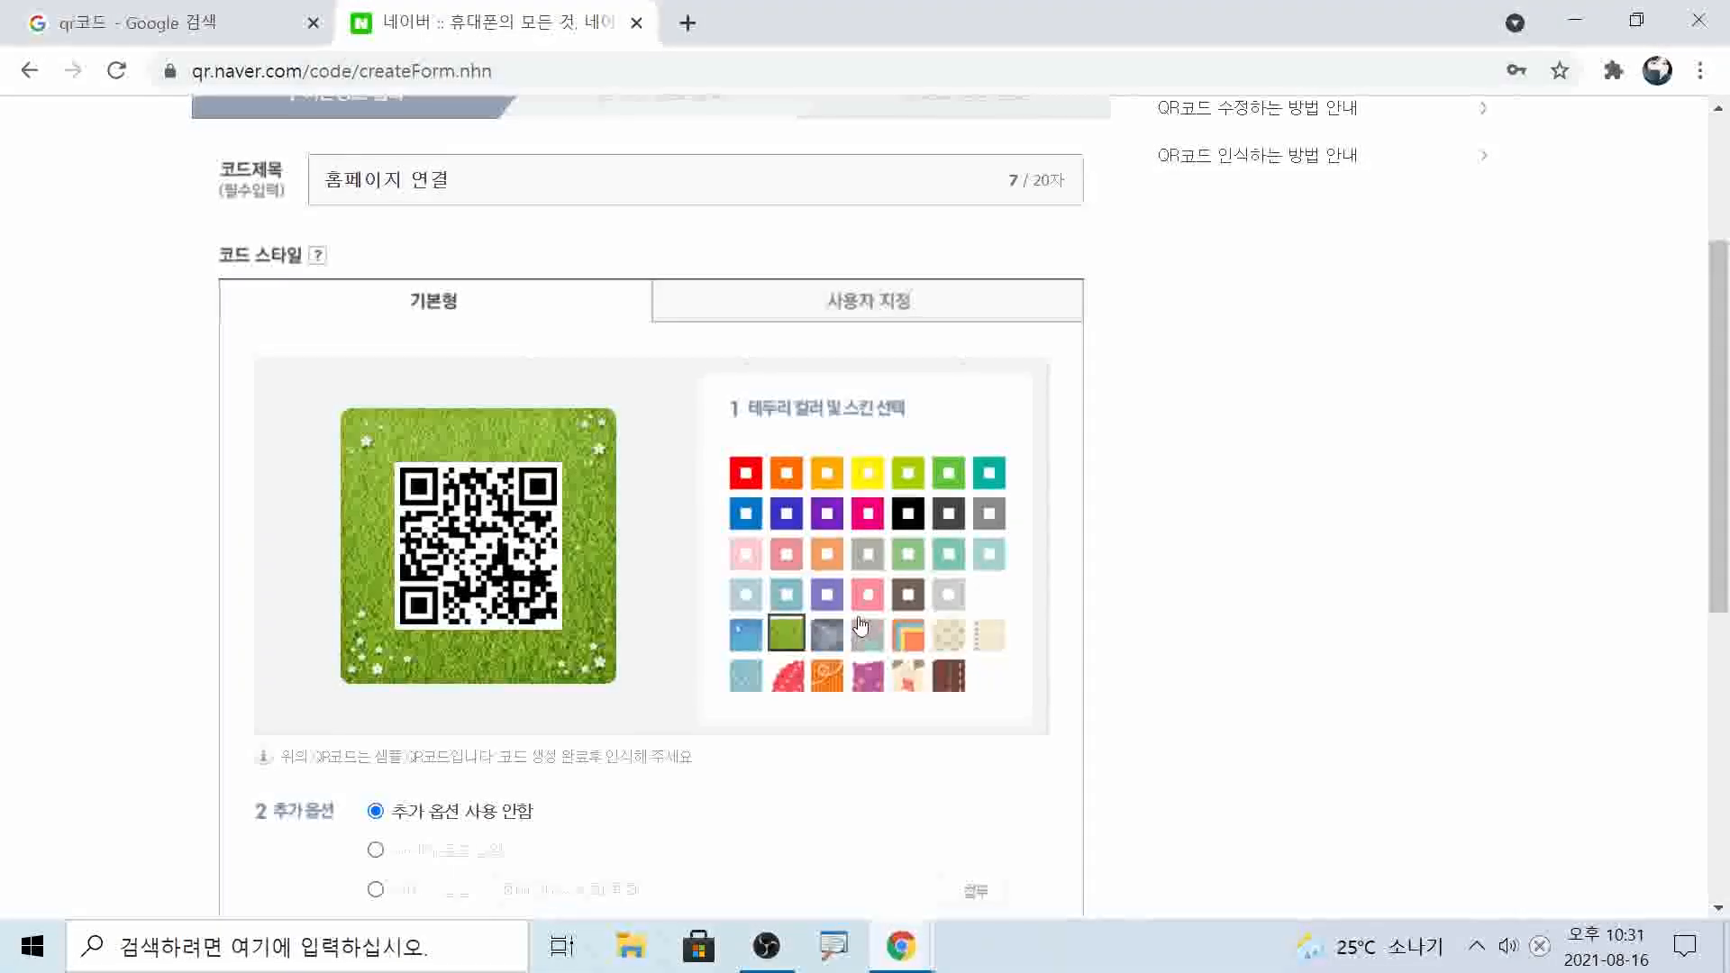
pyautogui.scroll(-3, 744, 613)
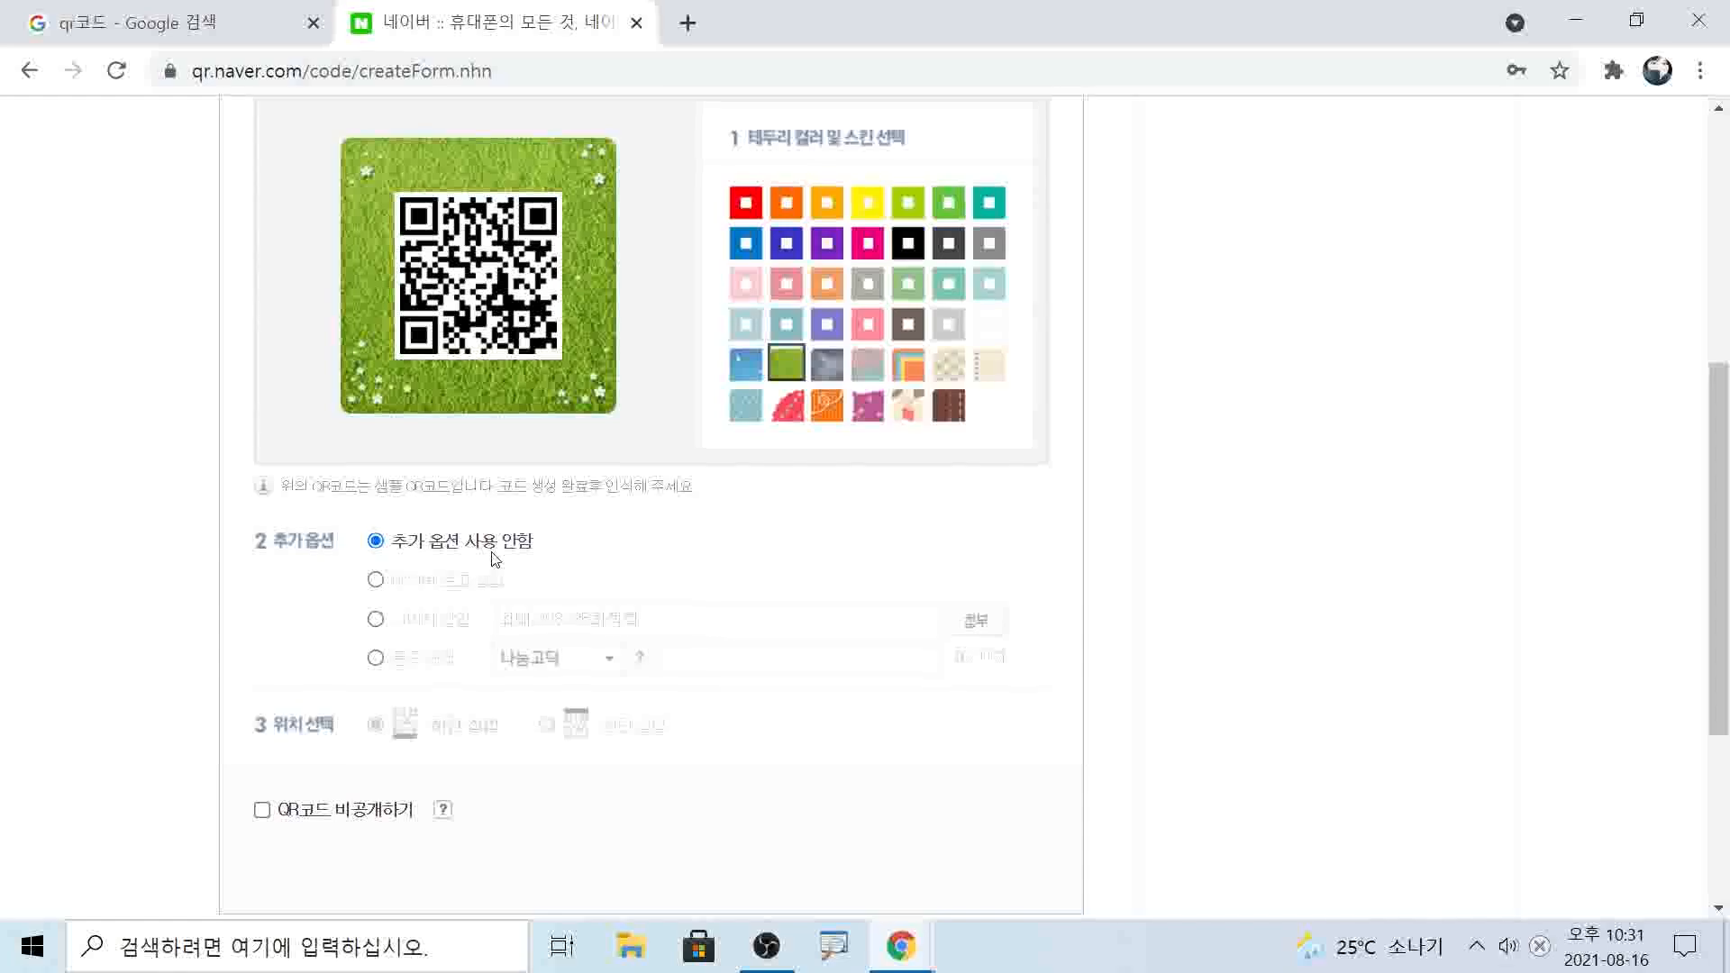
# Try the NAVER logo and custom image options below the code
pyautogui.click(377, 581)
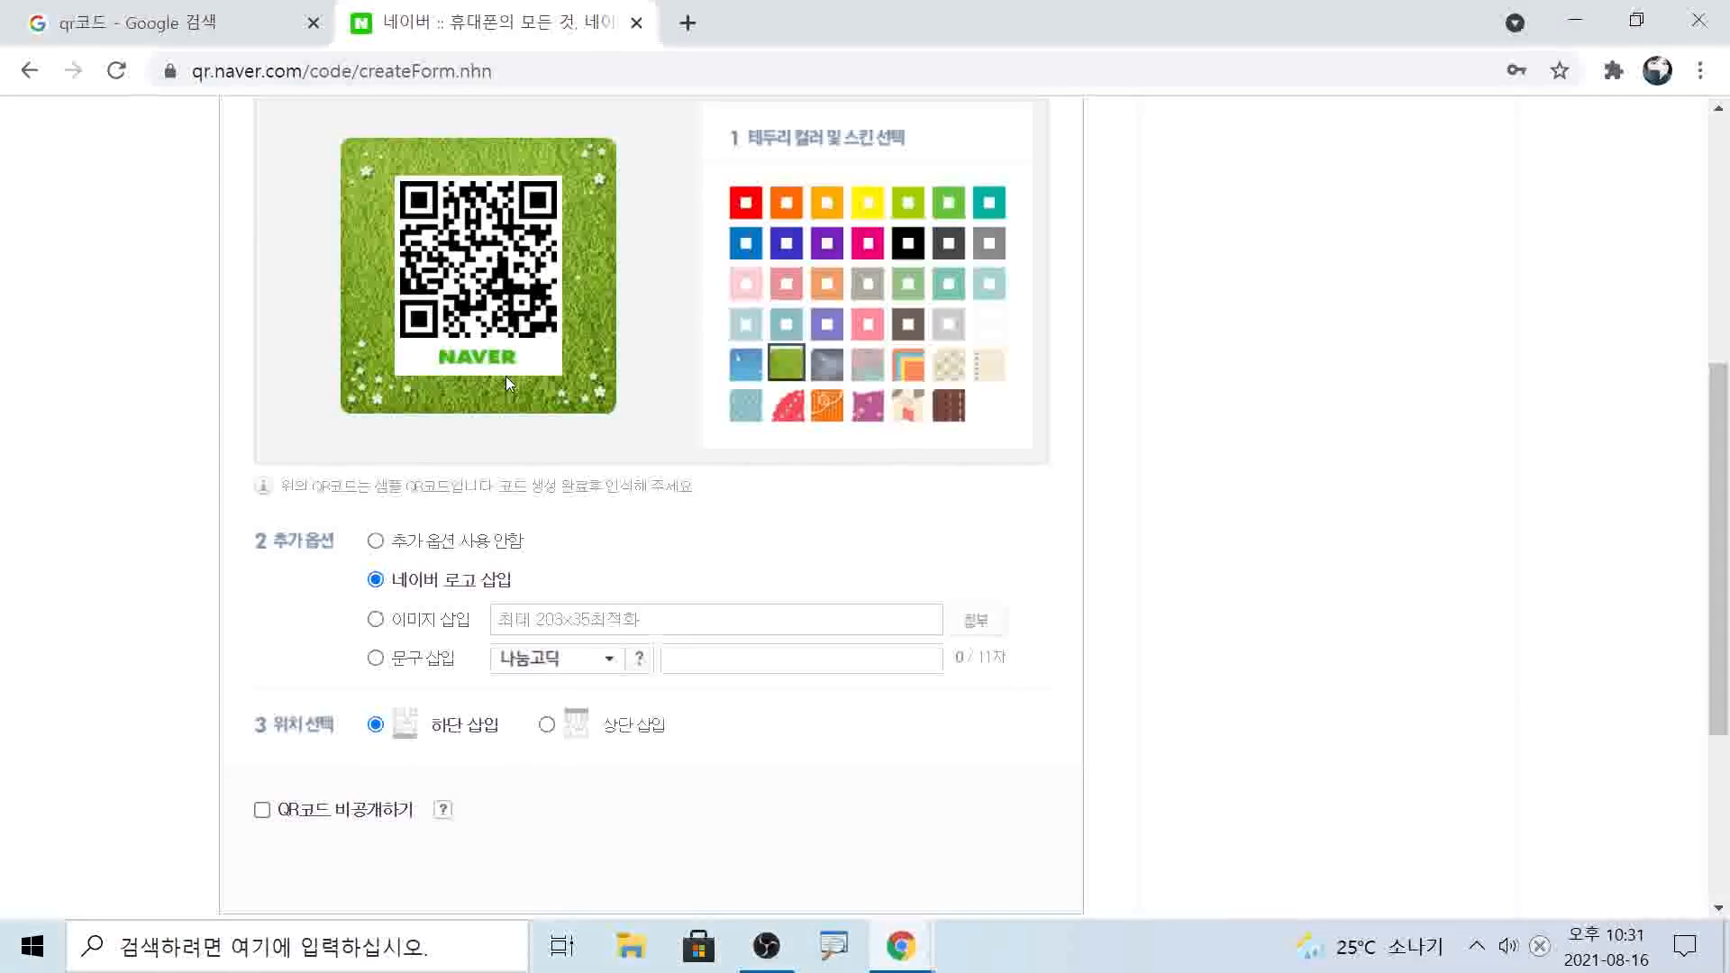
pyautogui.click(377, 620)
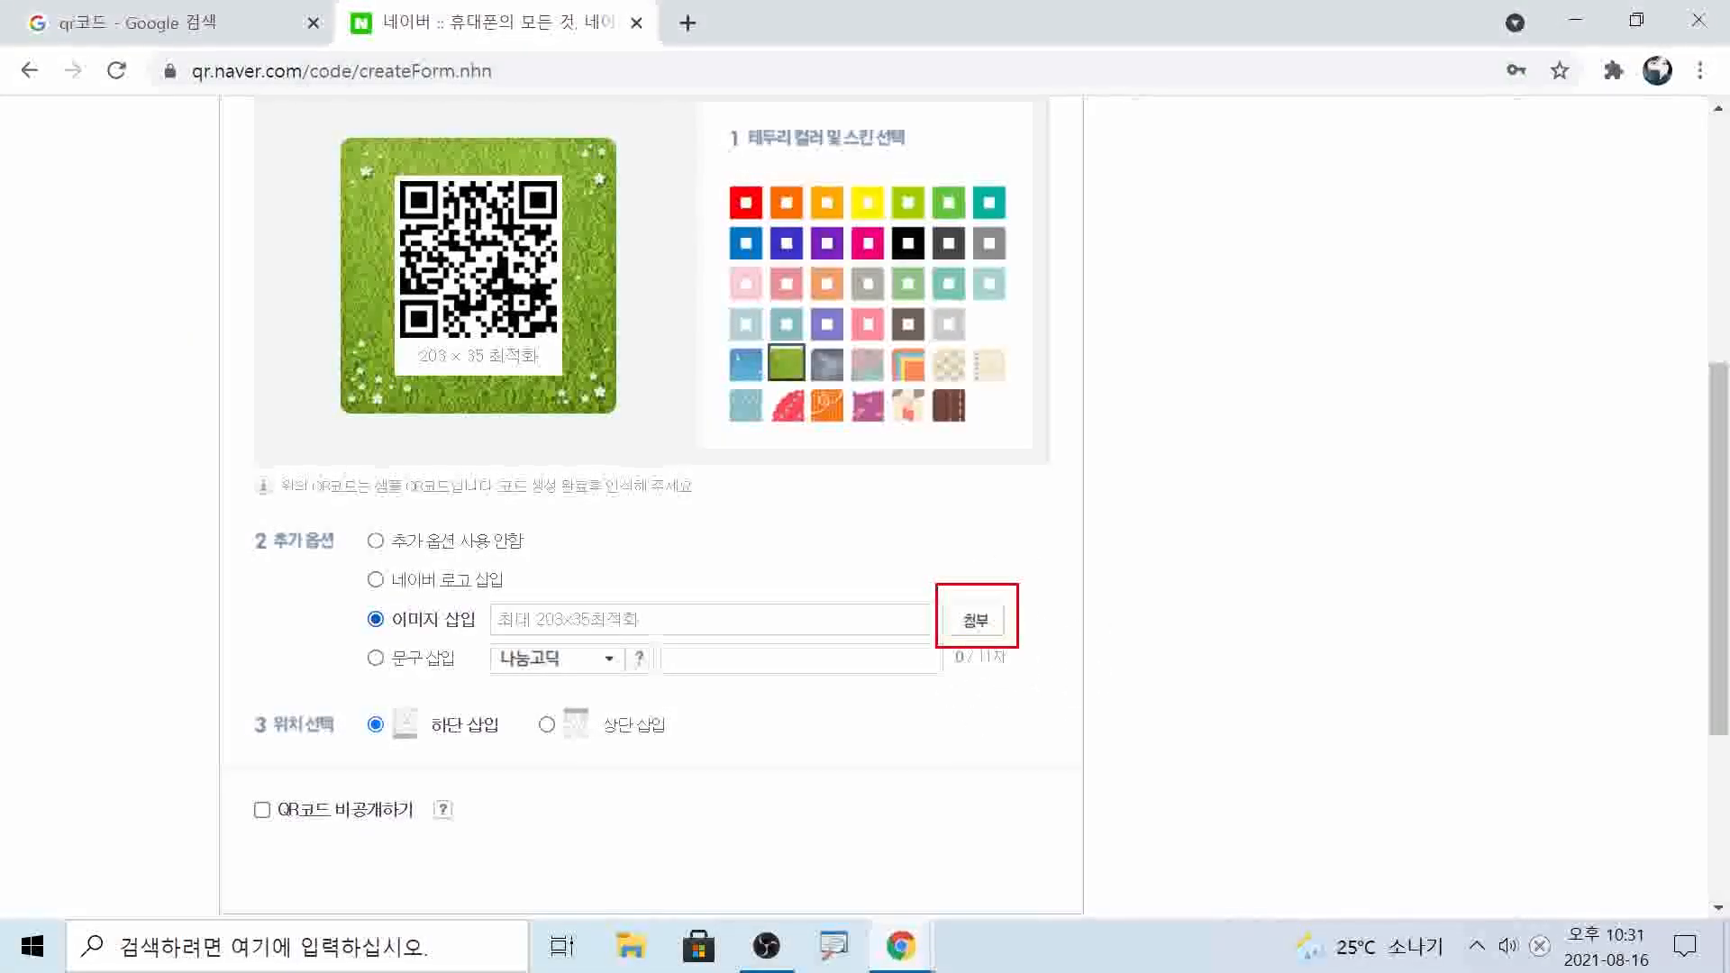
pyautogui.press('Escape')
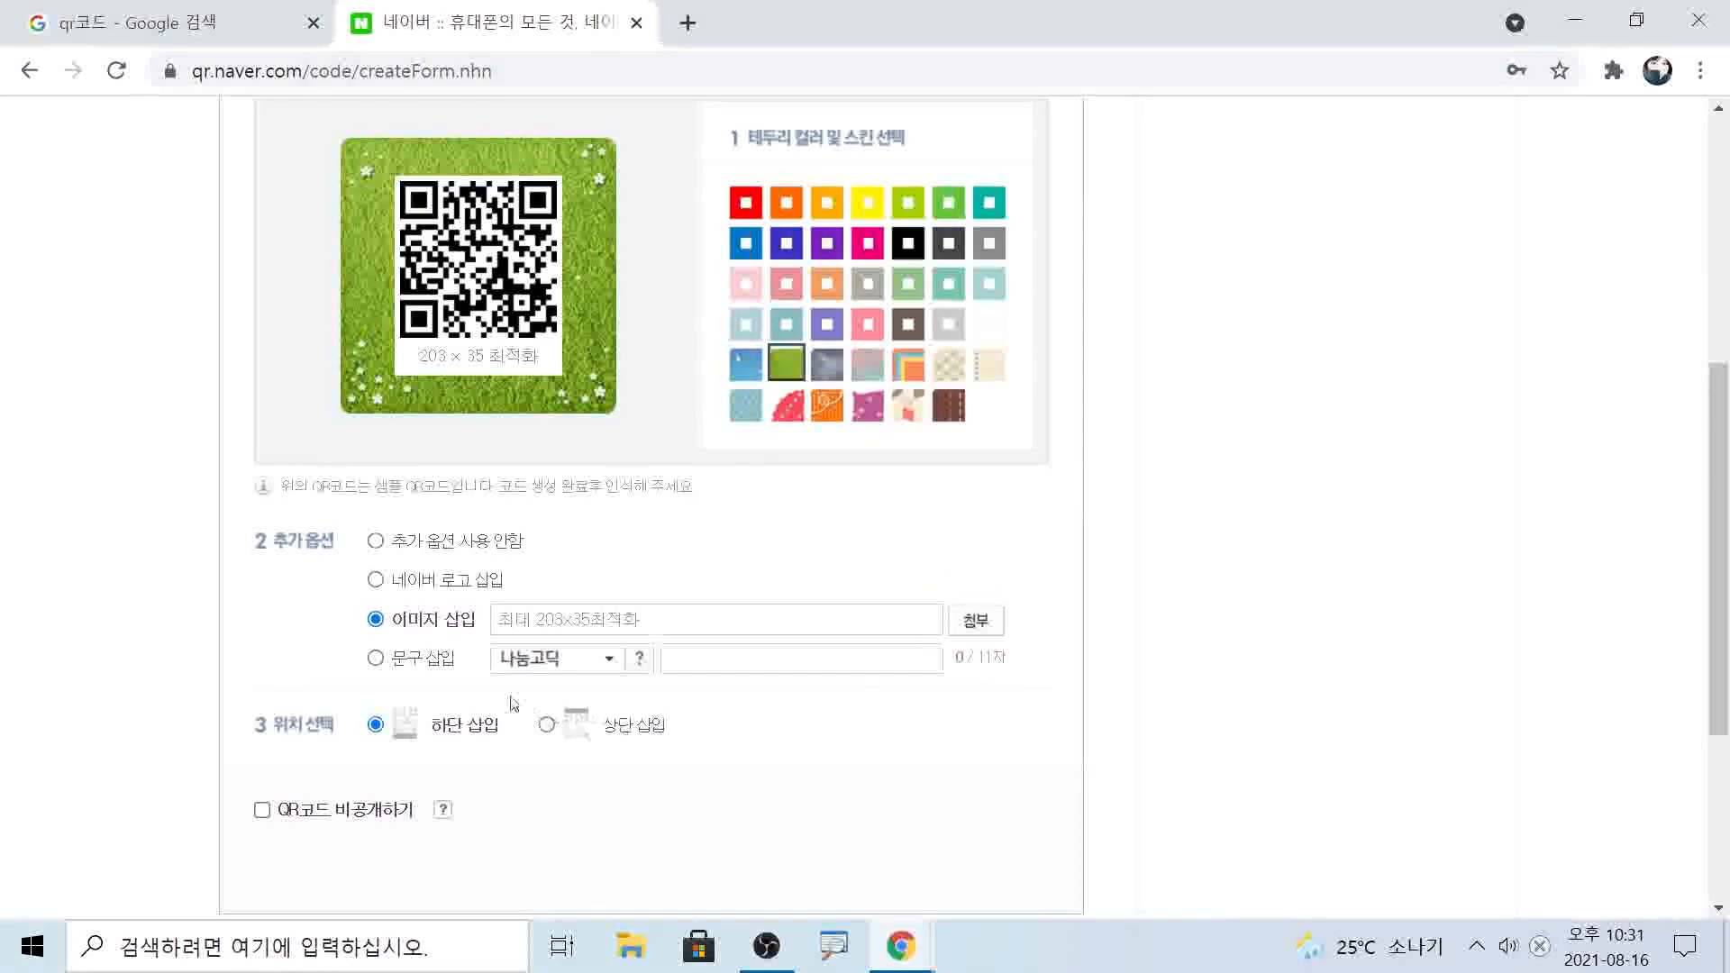
# Add the text caption 광주북구정보화교육 to the QR code with 문구 삽입
pyautogui.click(421, 661)
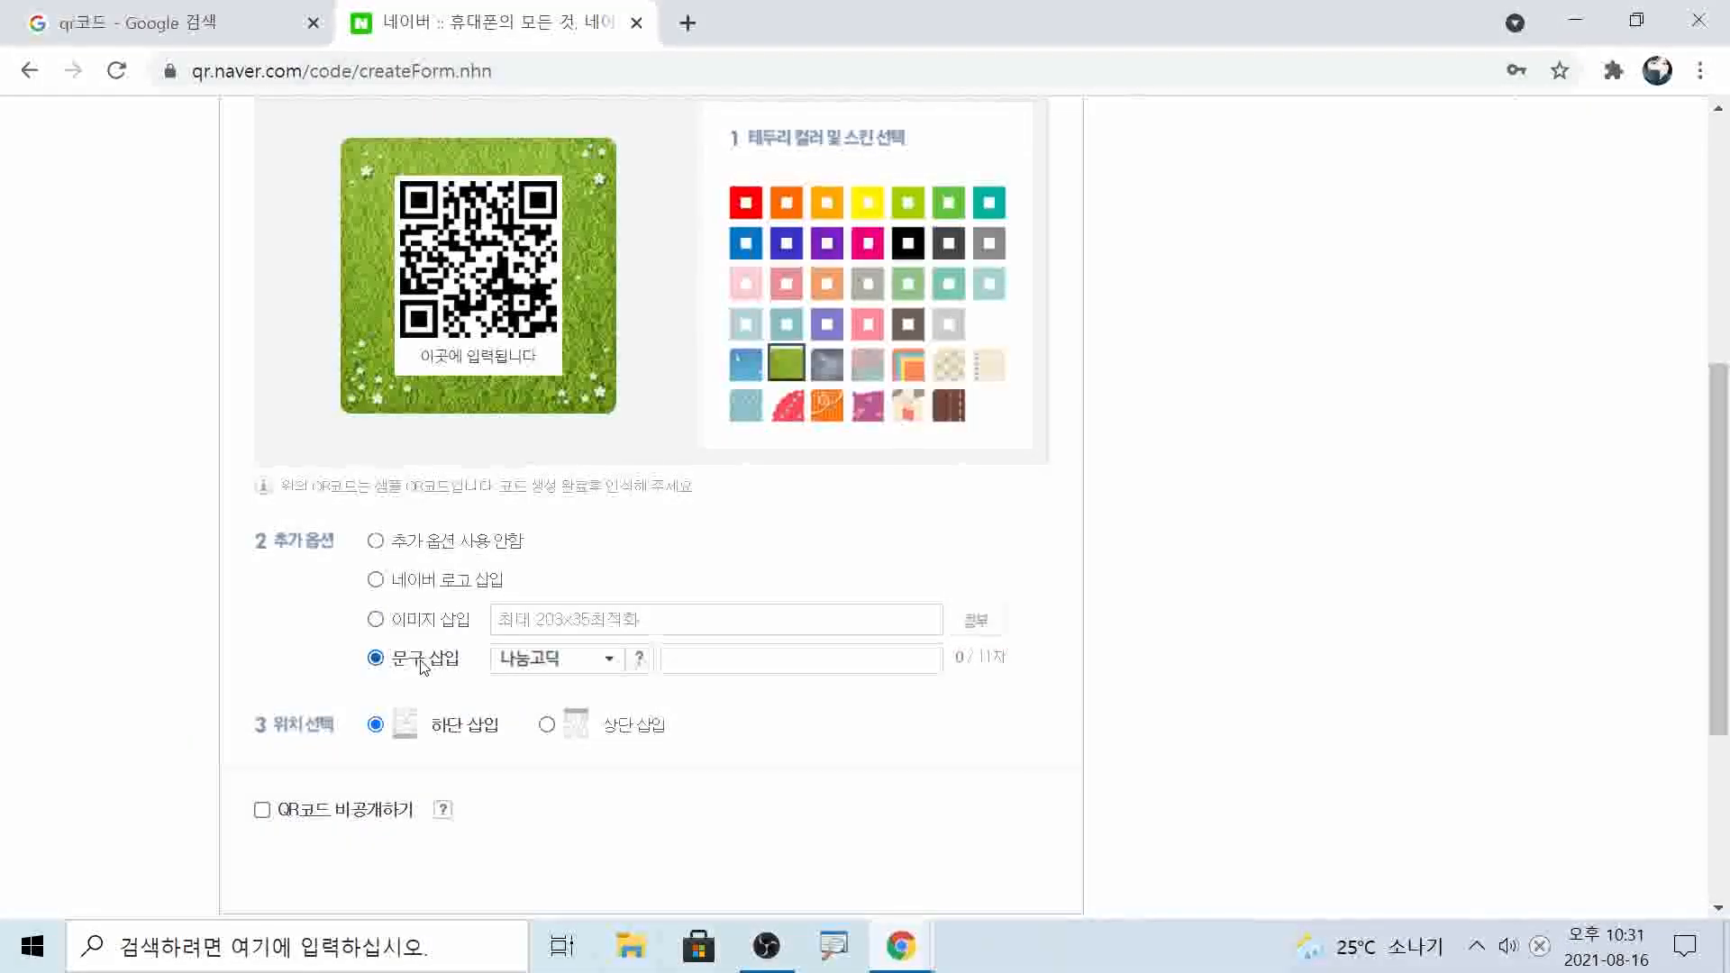
pyautogui.click(686, 653)
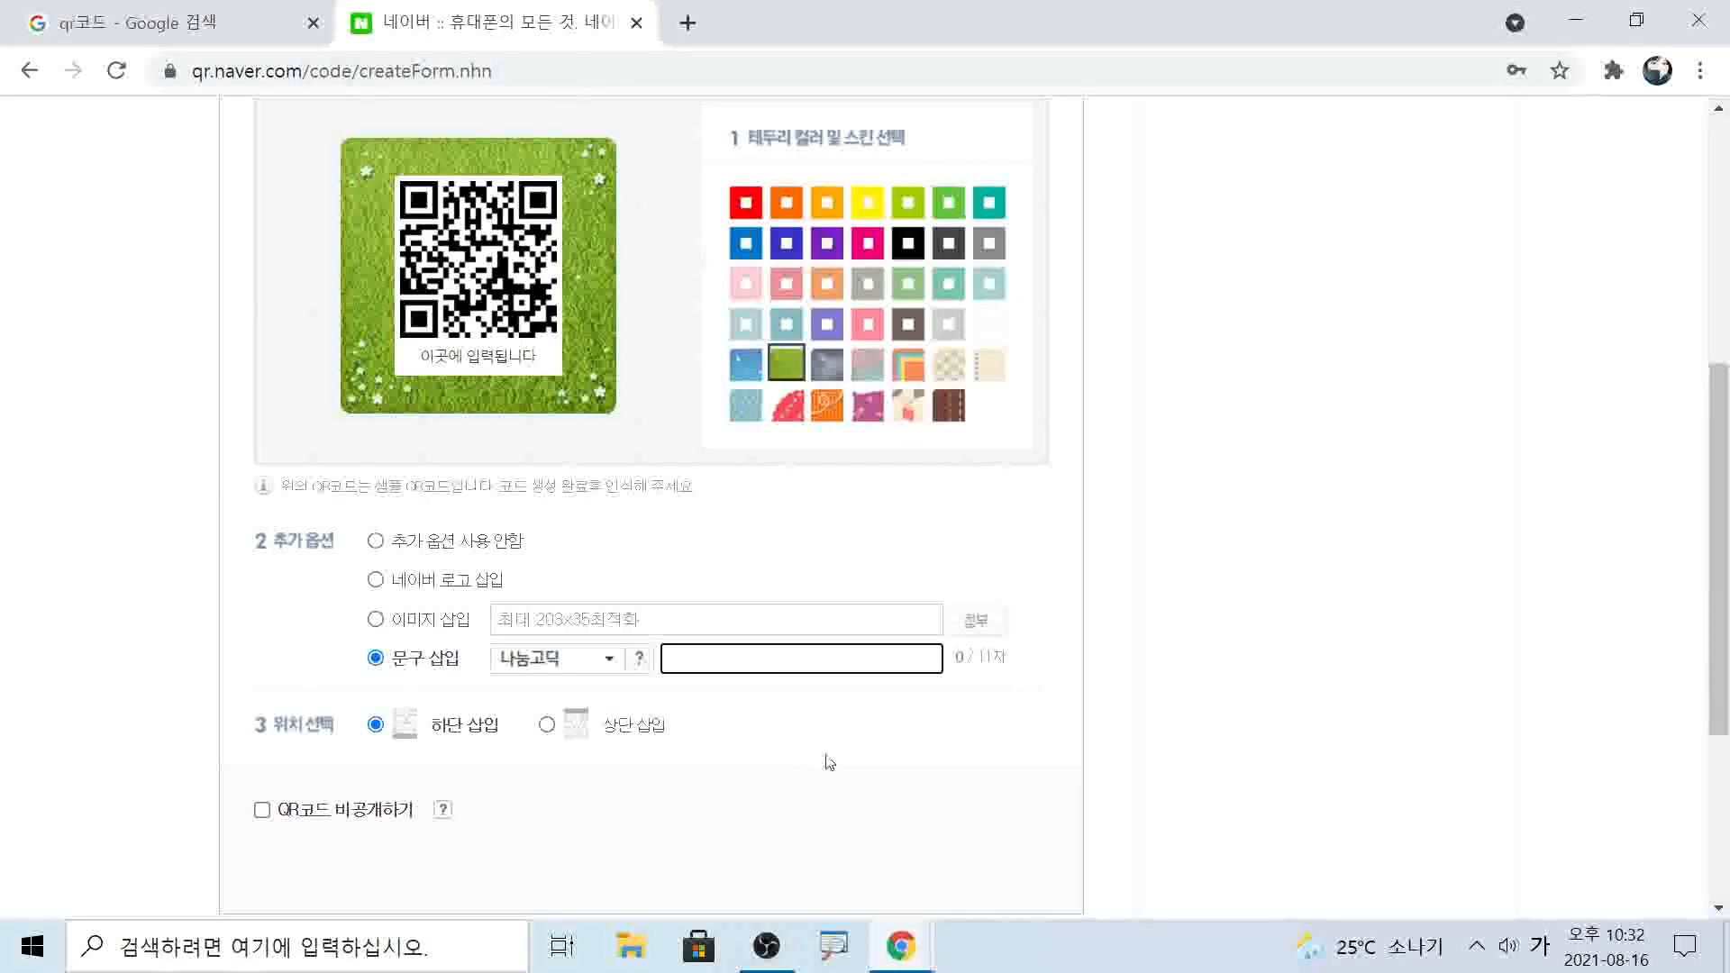
pyautogui.write('스')
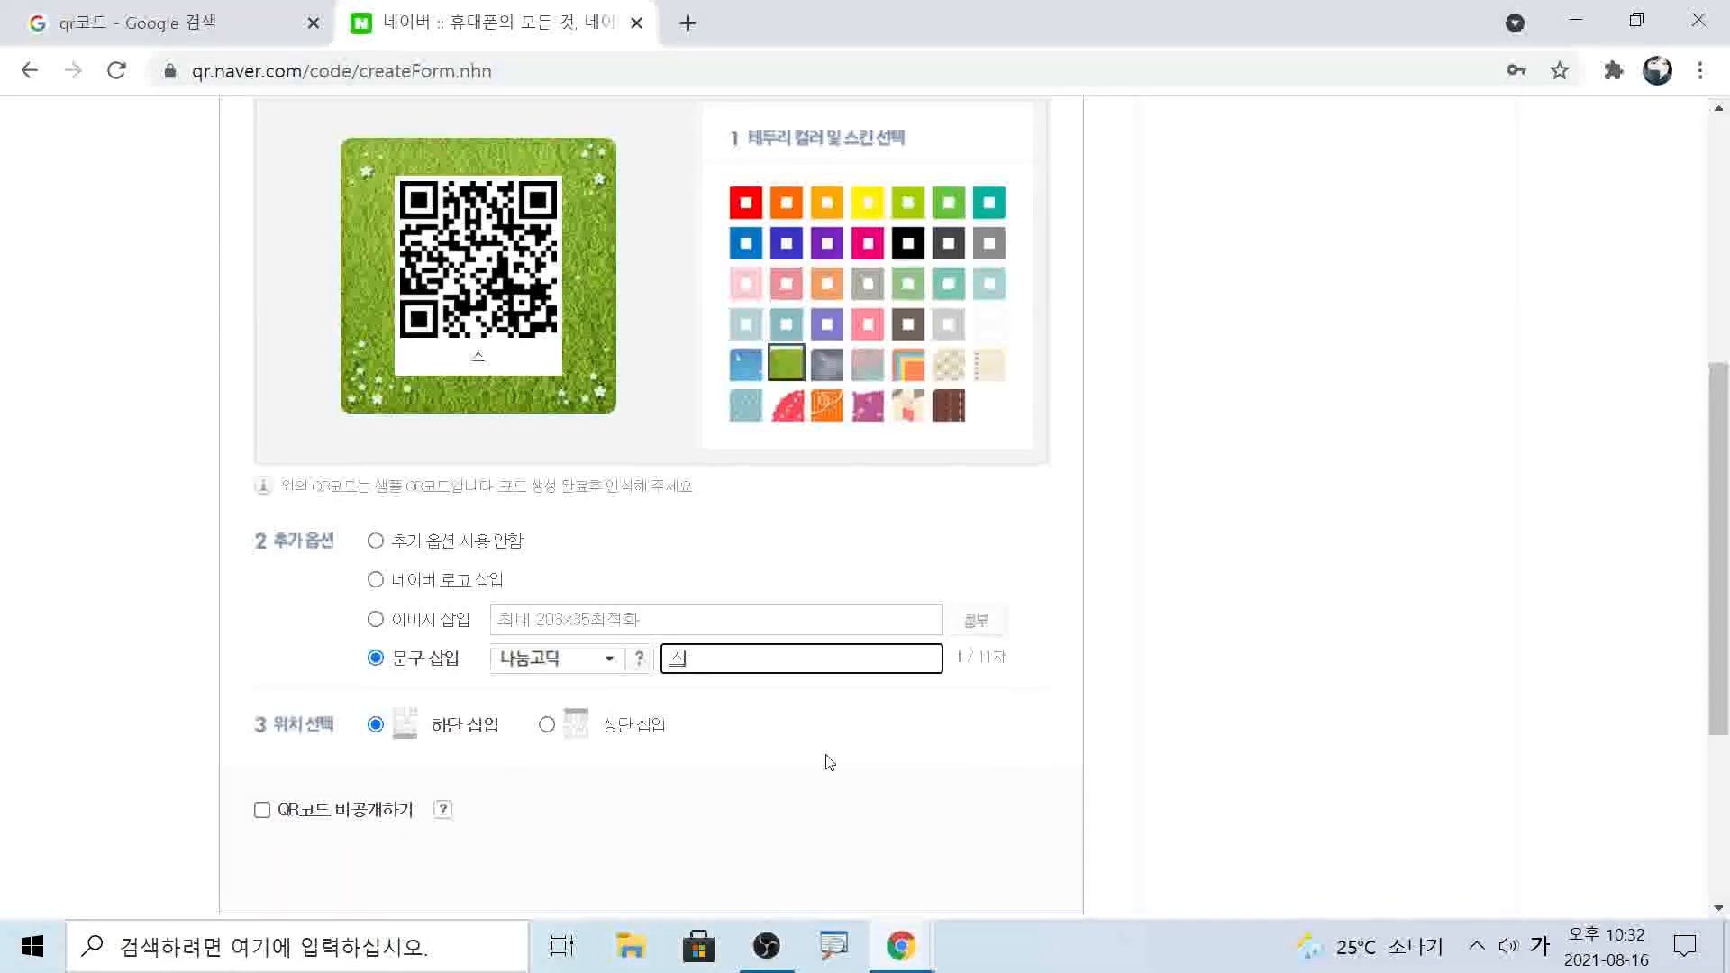
pyautogui.write('마트')
pyautogui.press('BackSpace')
pyautogui.press('BackSpace')
pyautogui.press('BackSpace')
pyautogui.press('BackSpace')
pyautogui.write('ㄱ형쥬')
pyautogui.press('BackSpace')
pyautogui.press('BackSpace')
pyautogui.press('BackSpace')
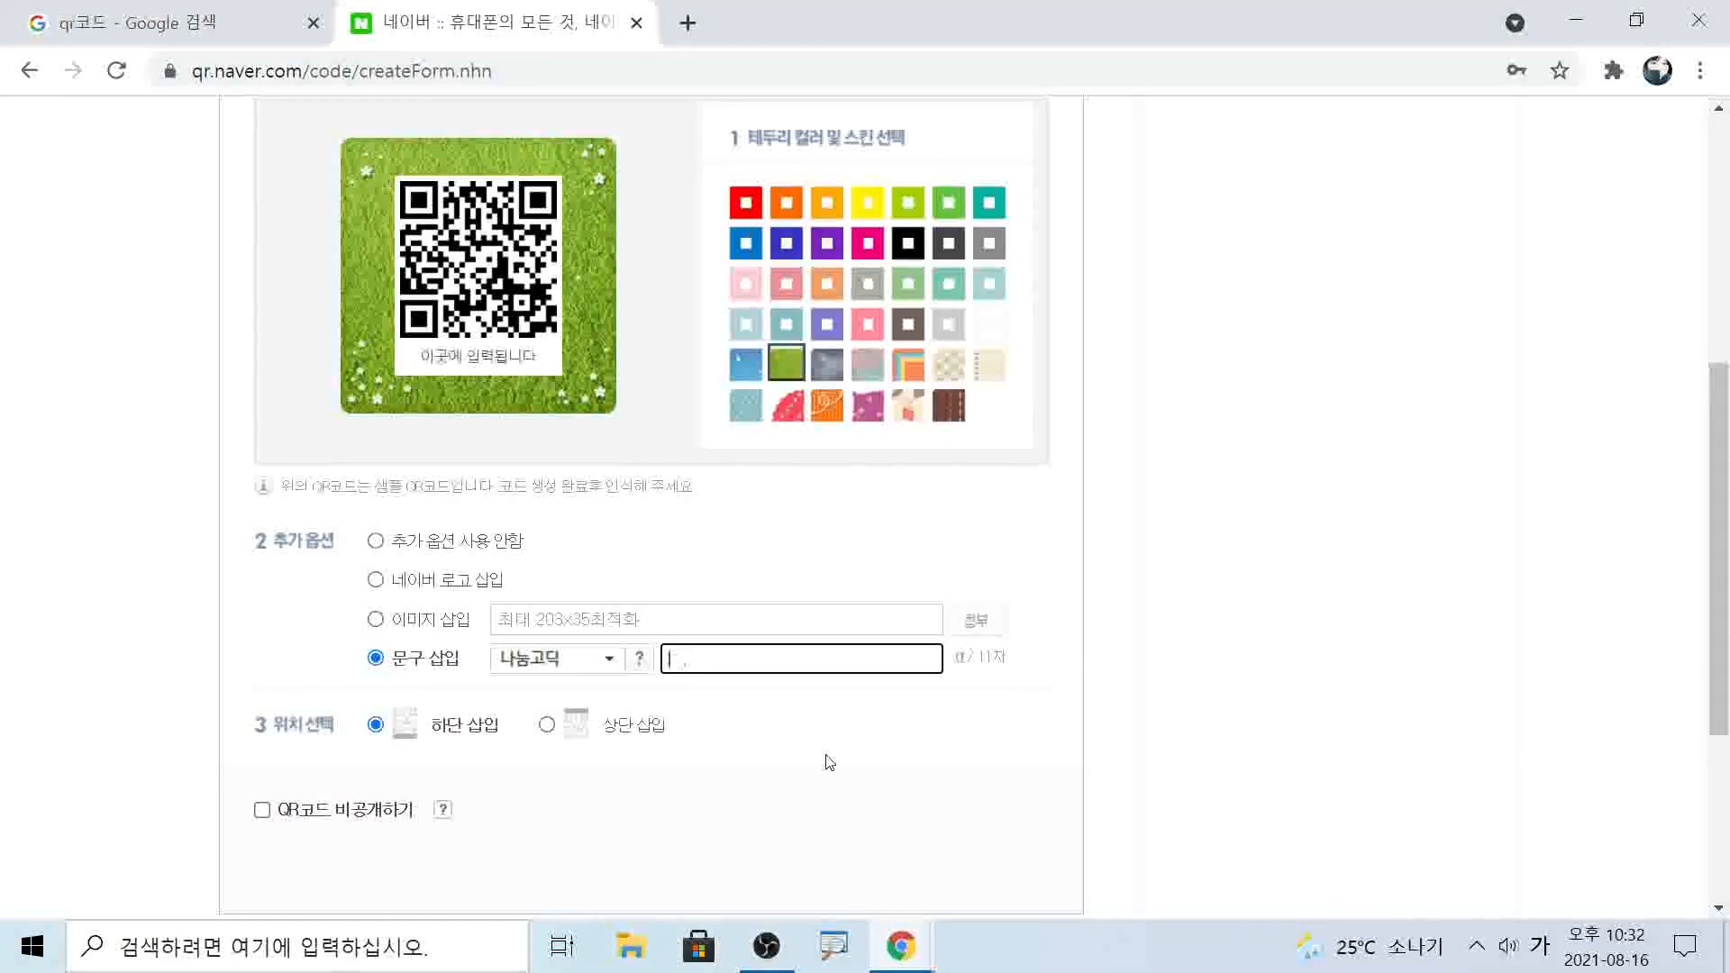
pyautogui.write('ㄱ헤')
pyautogui.press('BackSpace')
pyautogui.press('BackSpace')
pyautogui.write('광주')
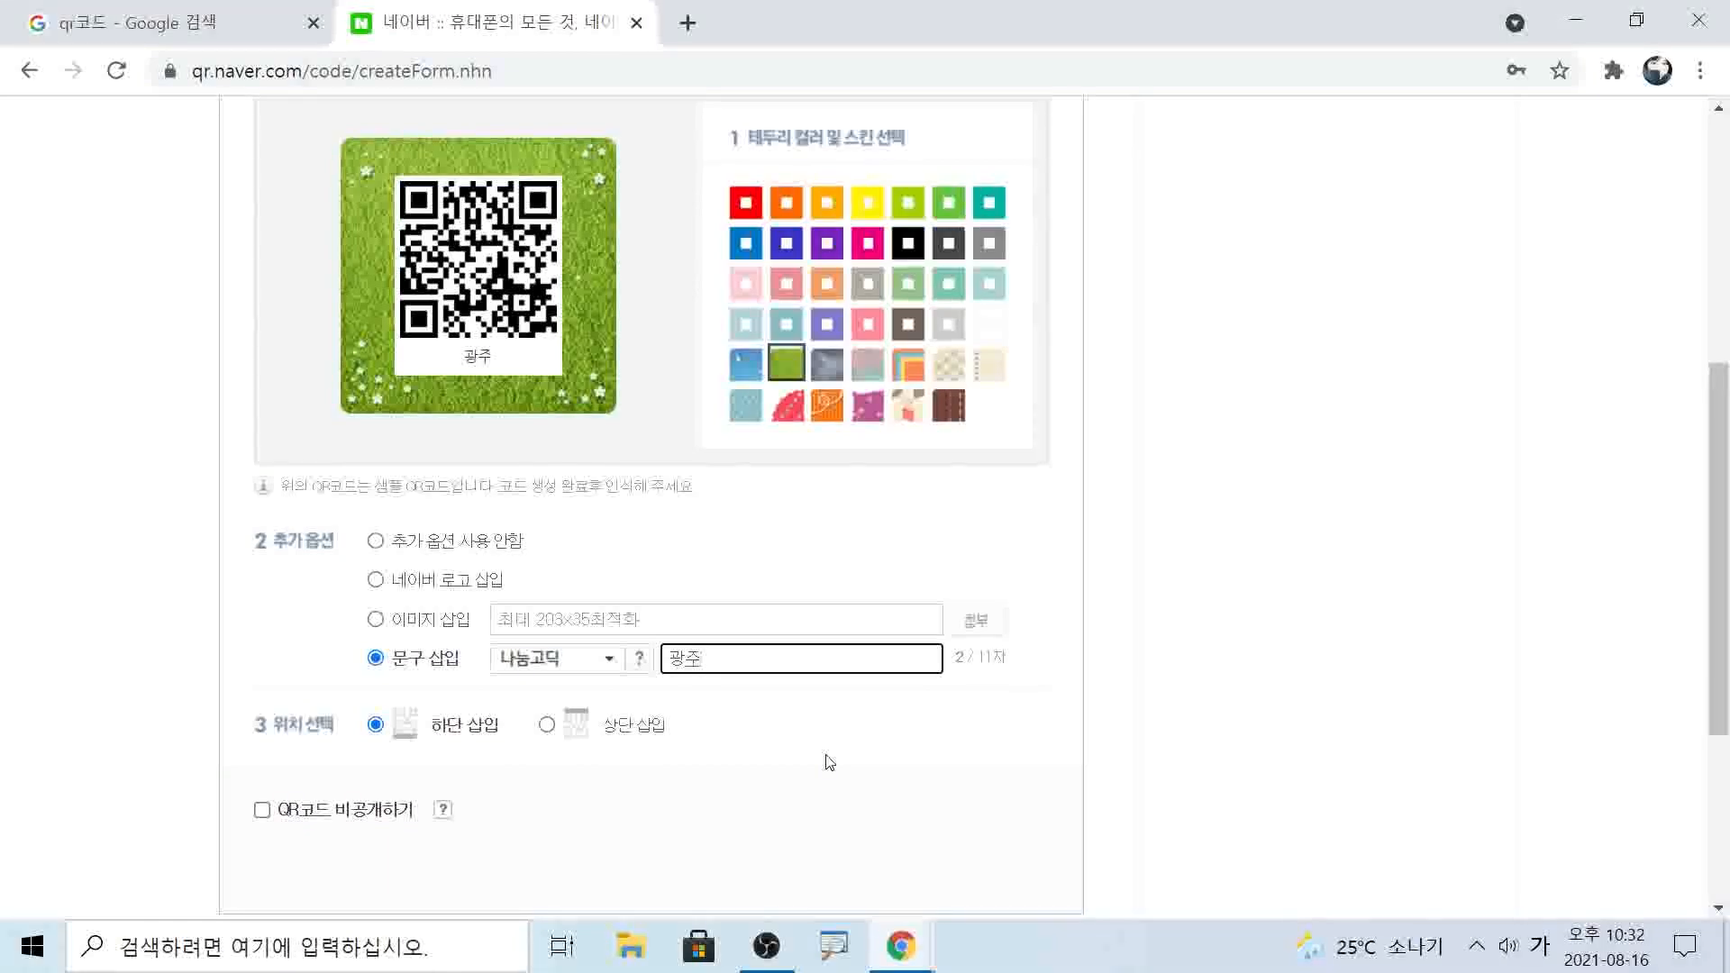
pyautogui.write('북구청')
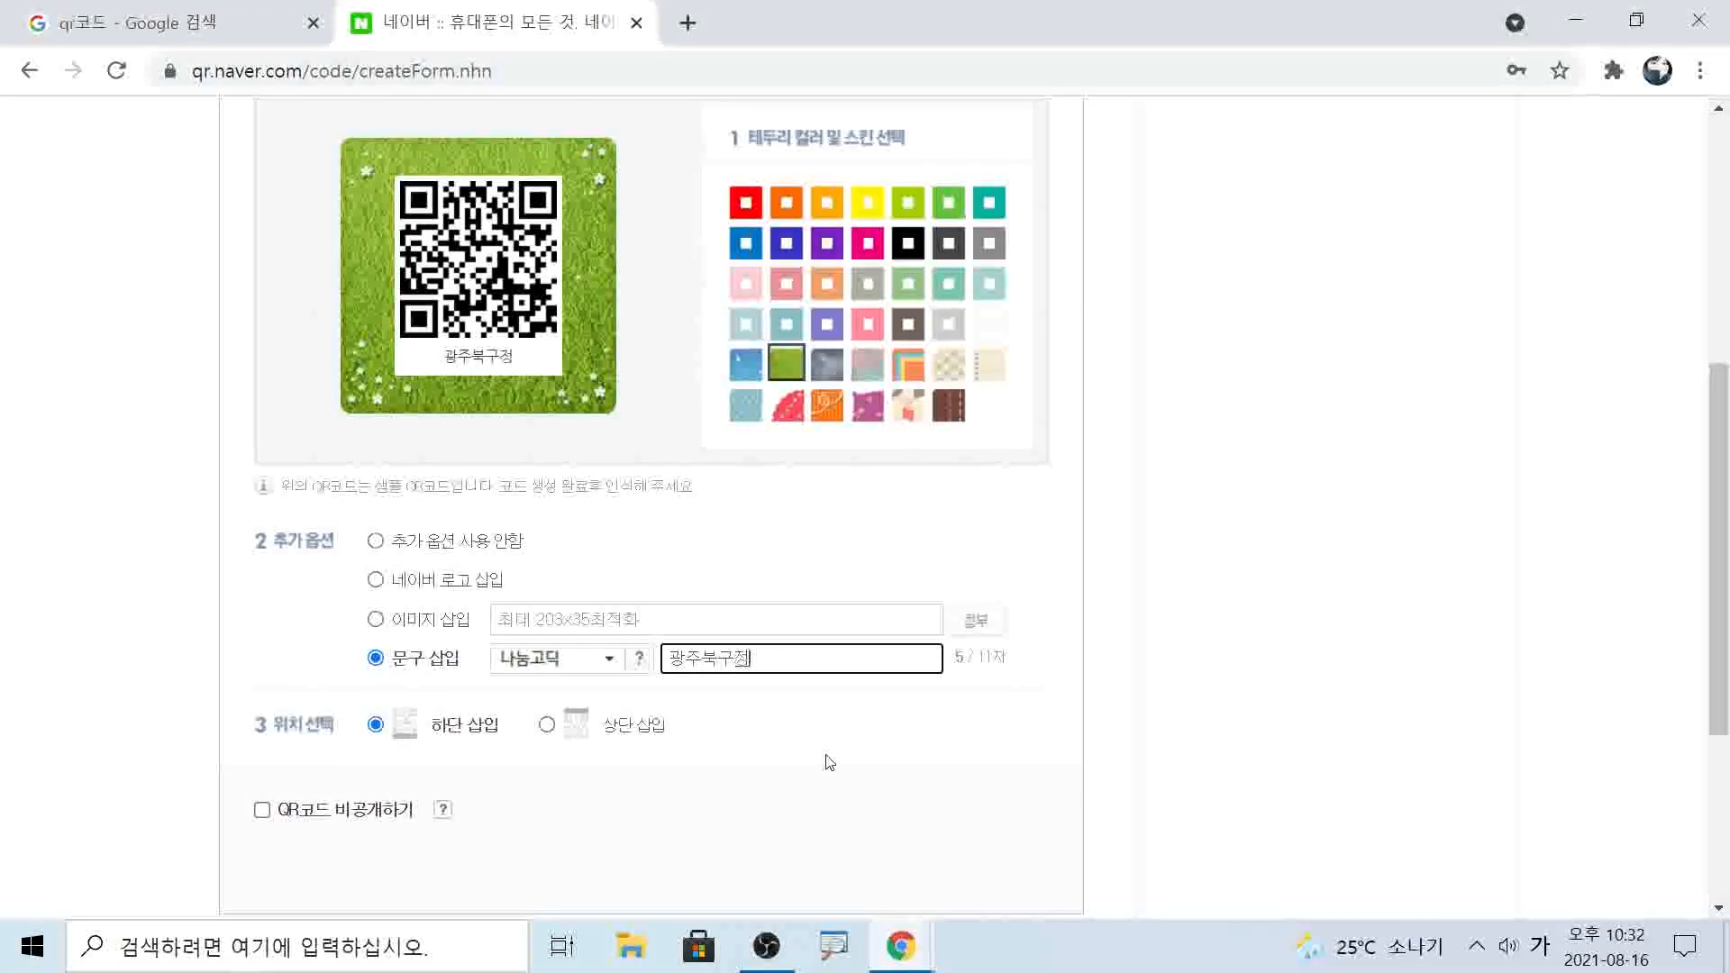
pyautogui.write('보화교육')
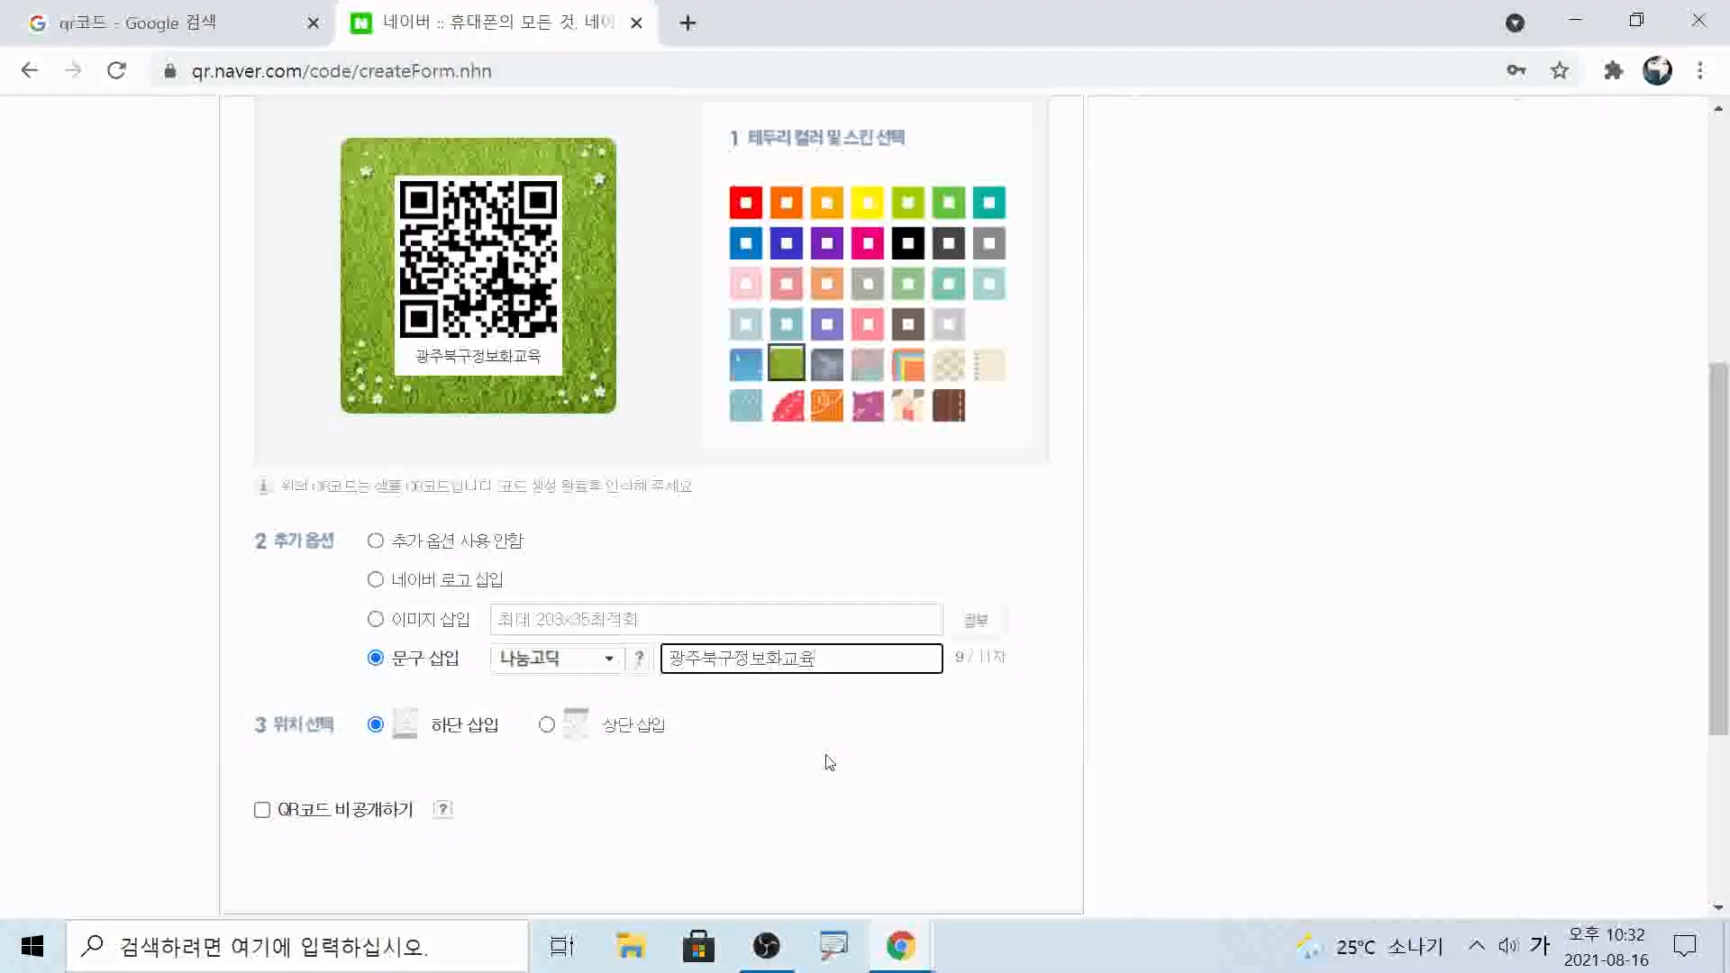
pyautogui.click(837, 722)
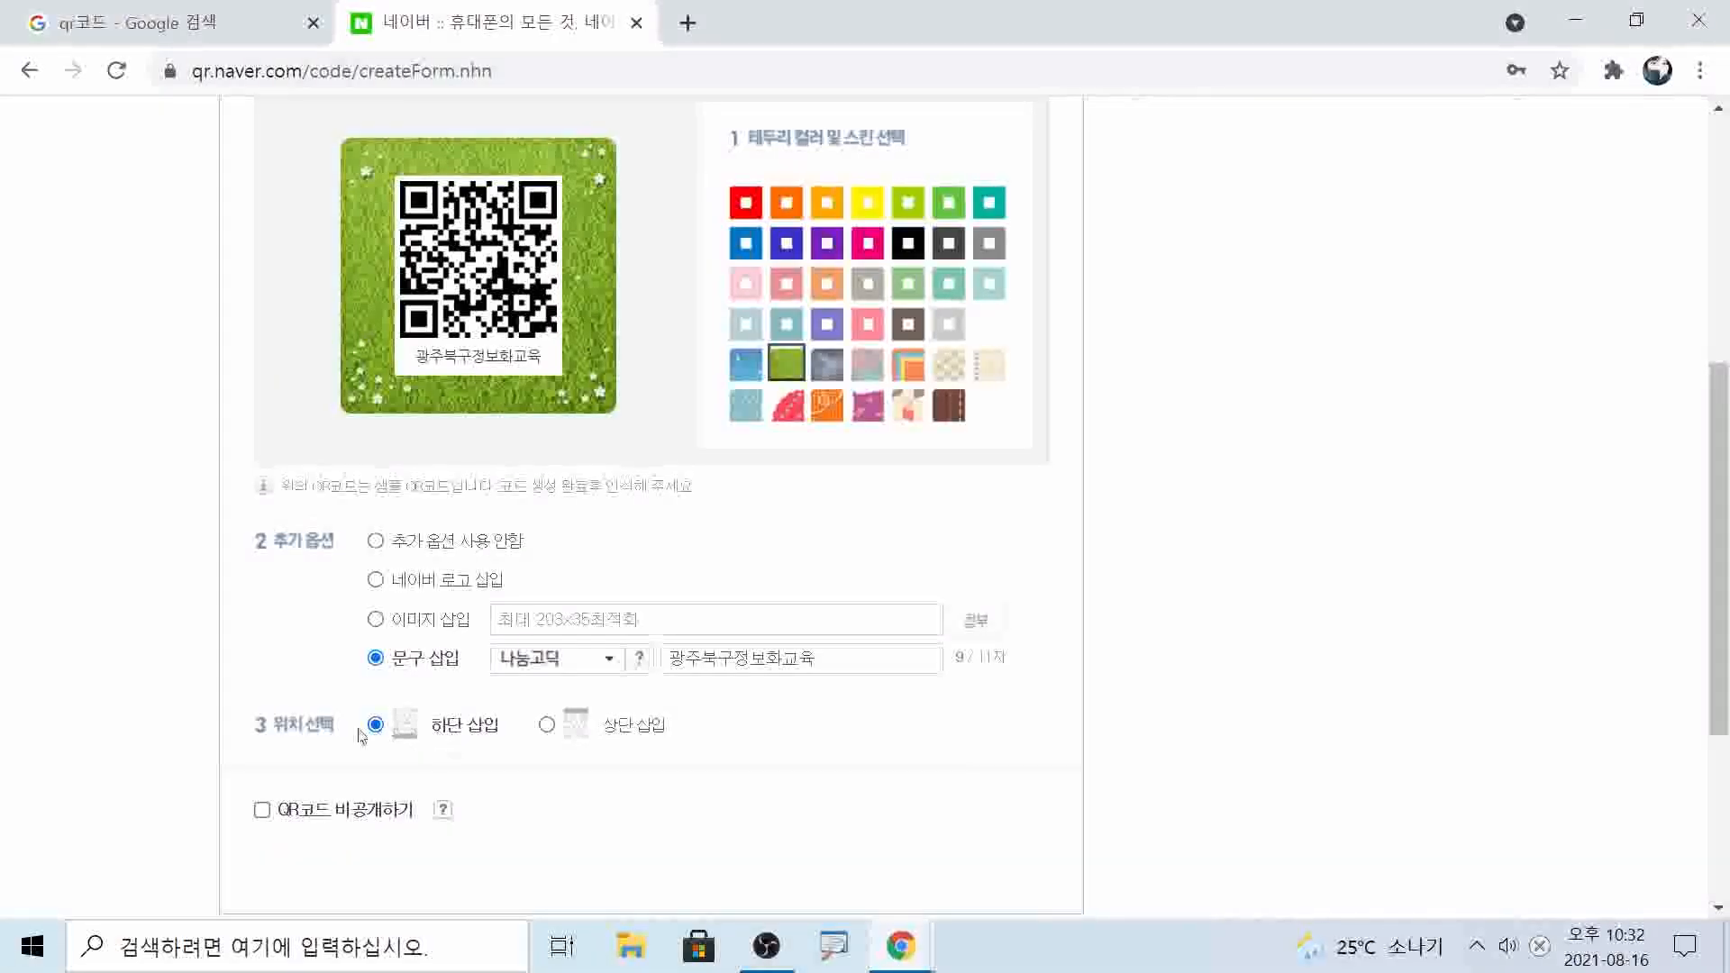
# Place the caption above the QR code with 상단 삽입
pyautogui.scroll(-1, 362, 735)
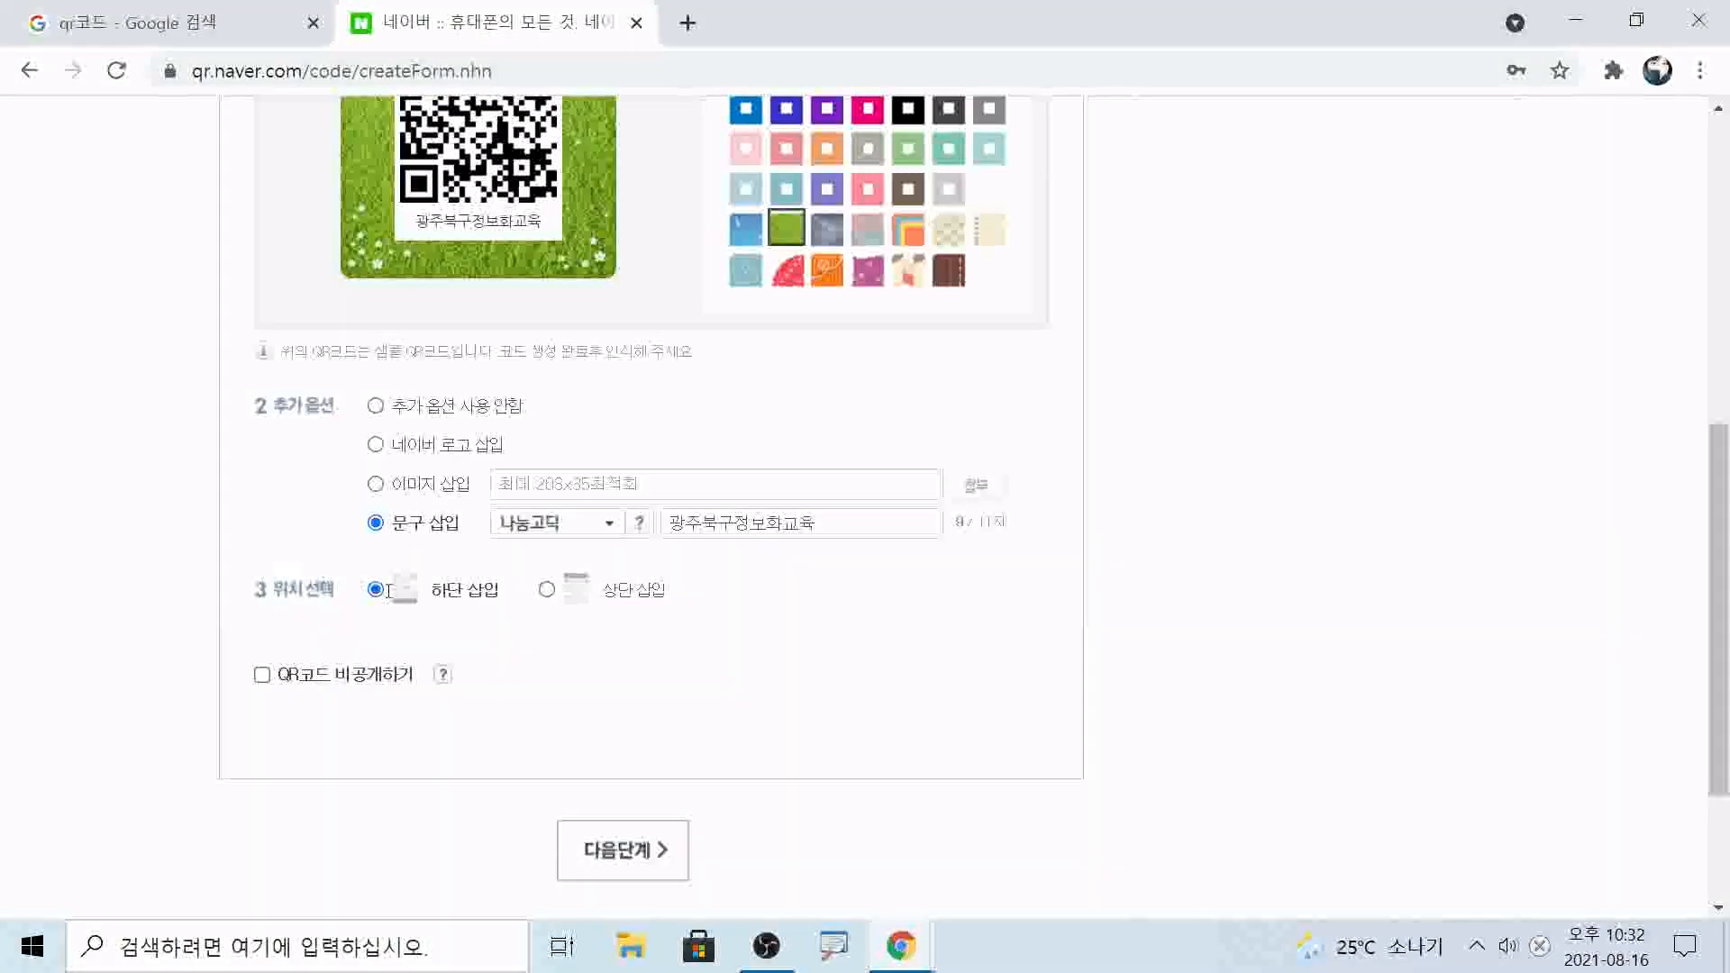
pyautogui.scroll(1, 396, 610)
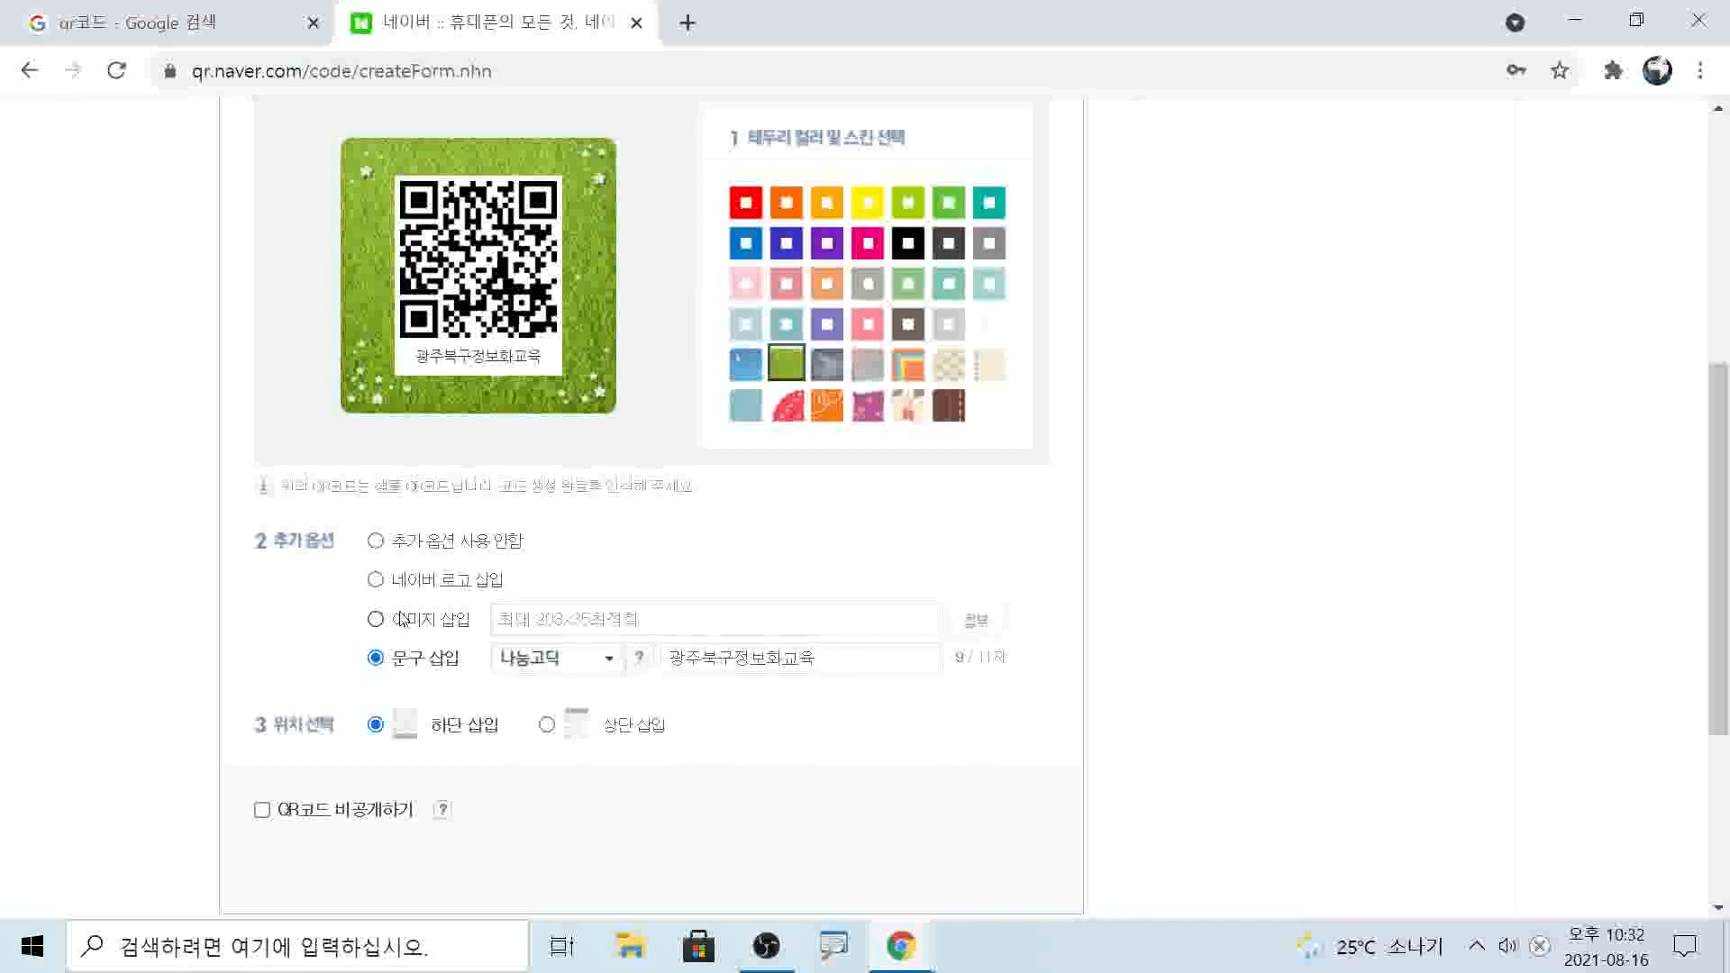
pyautogui.click(545, 725)
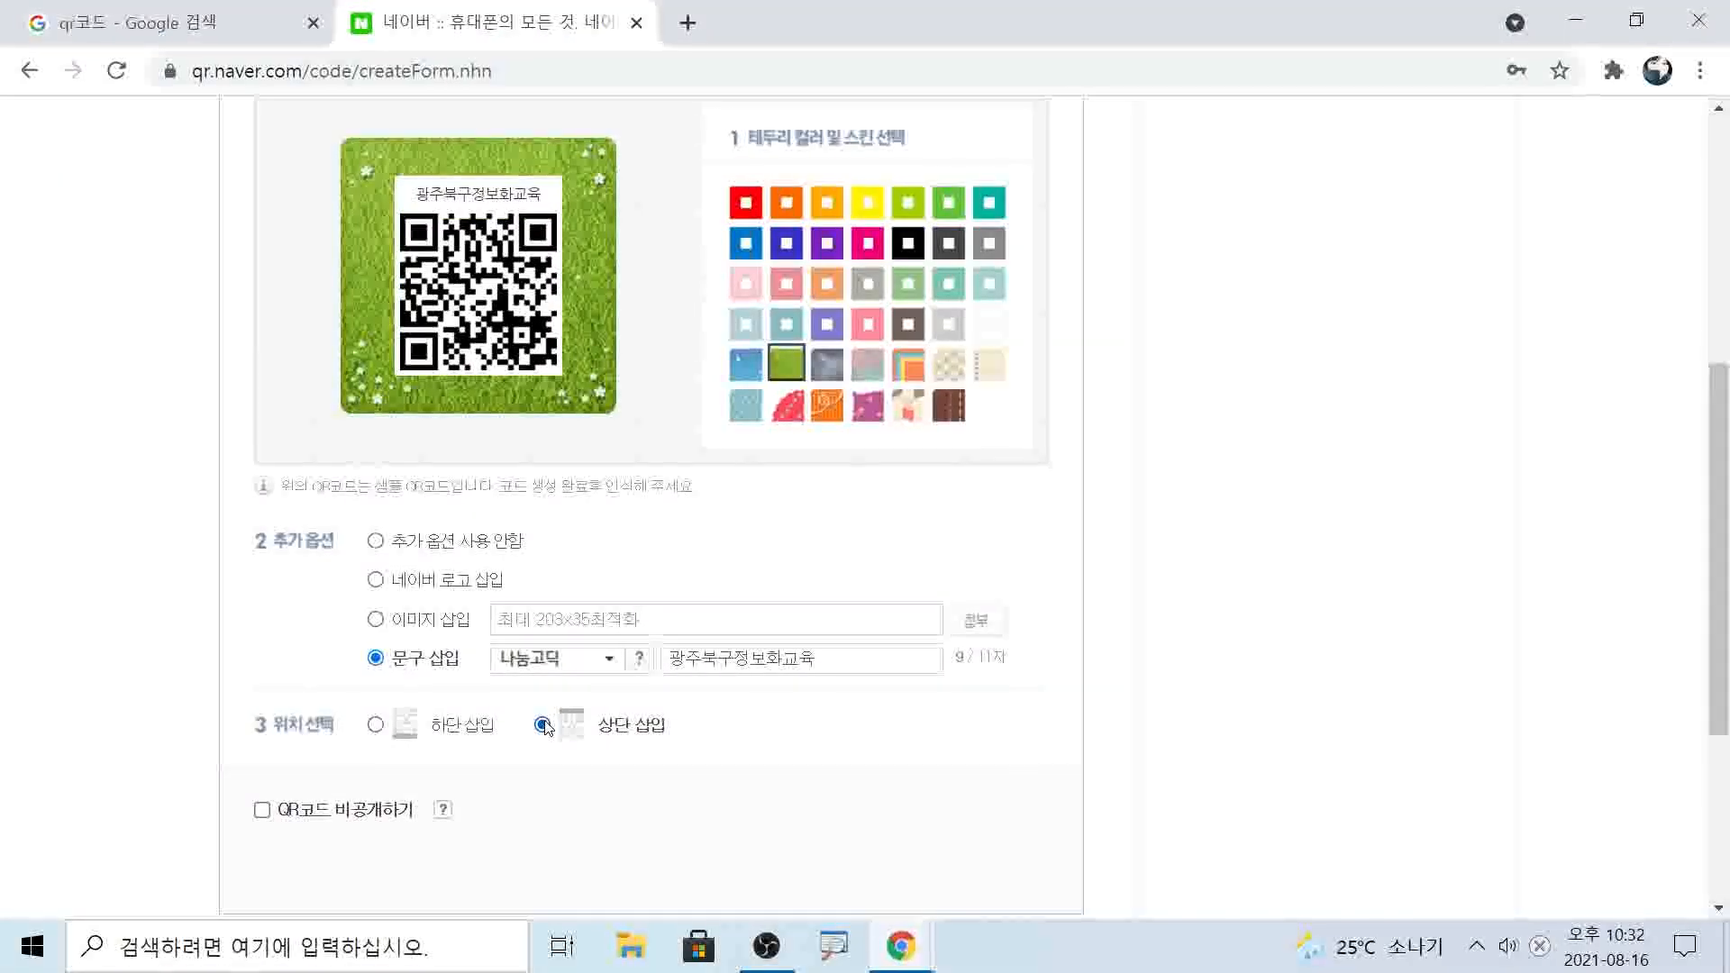
pyautogui.click(377, 726)
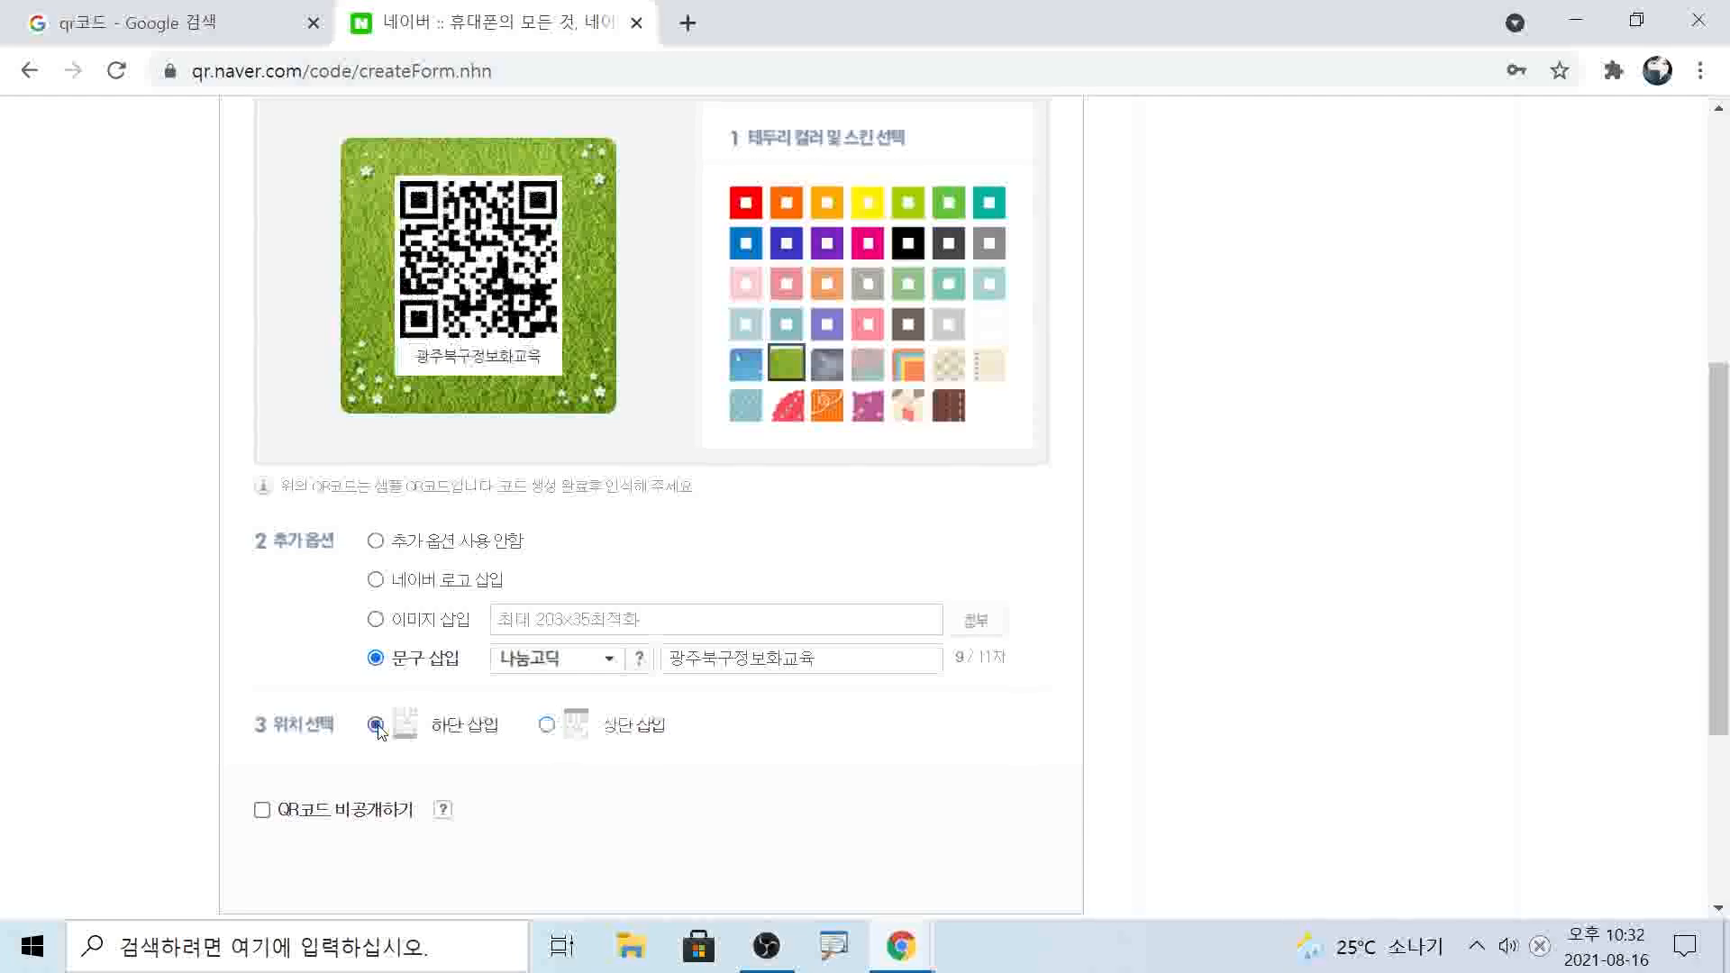
pyautogui.click(543, 726)
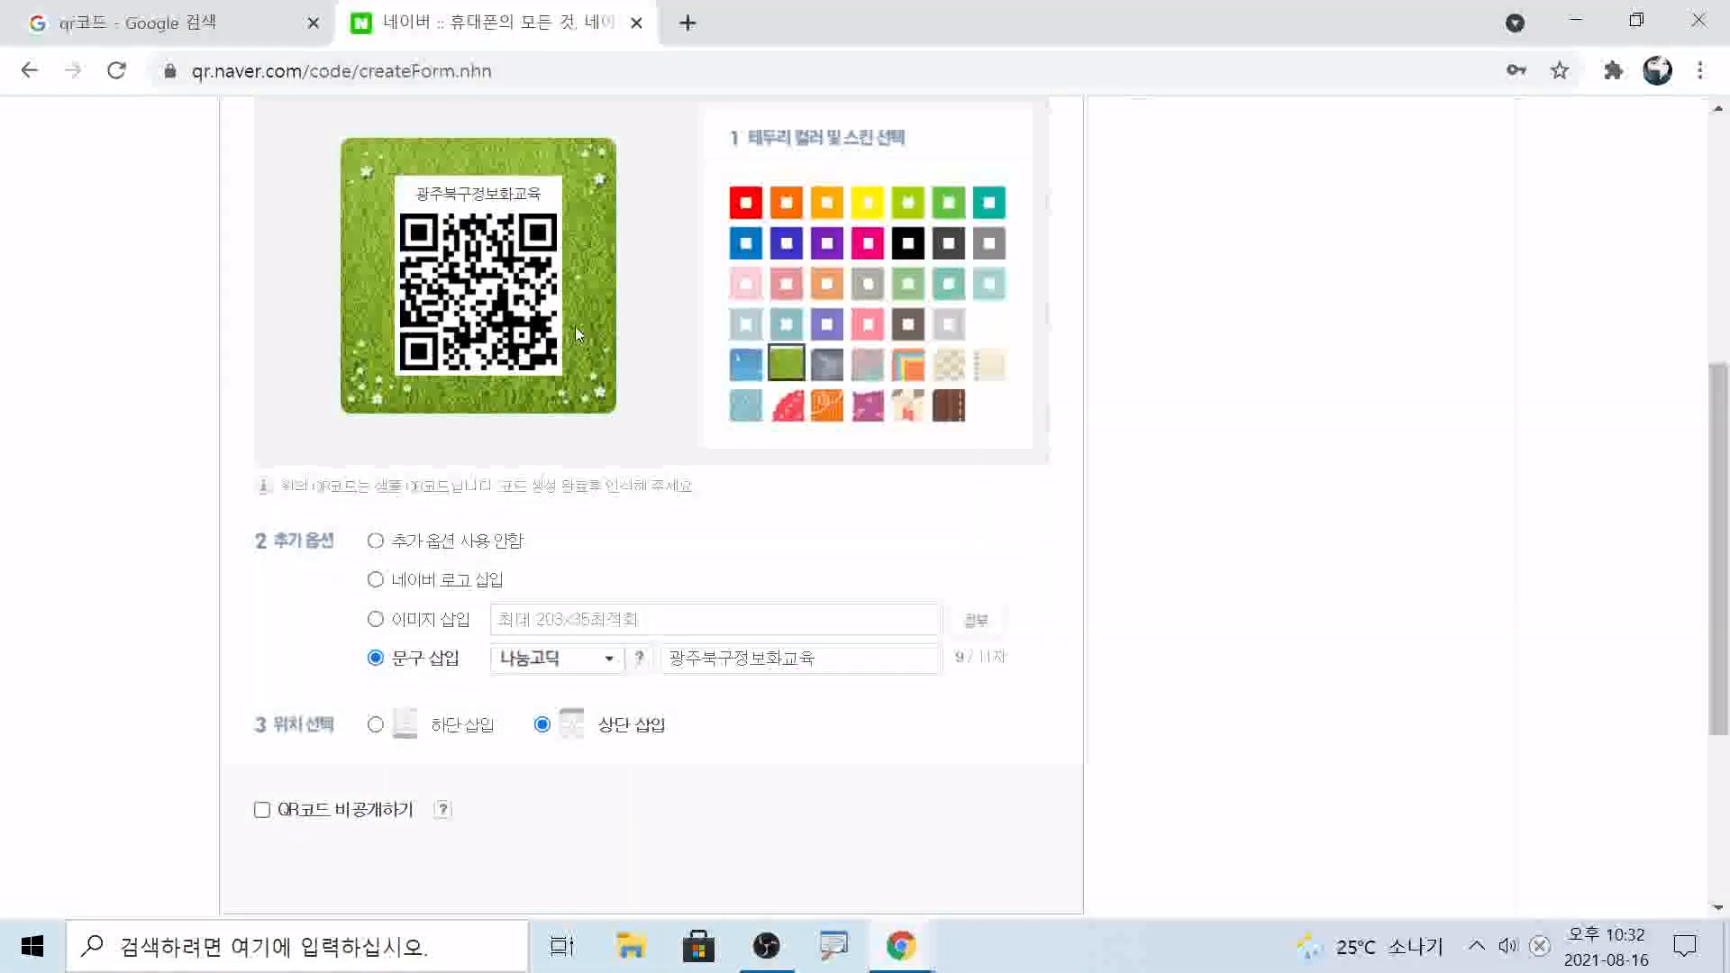
pyautogui.scroll(-1, 481, 821)
pyautogui.scroll(-3, 469, 793)
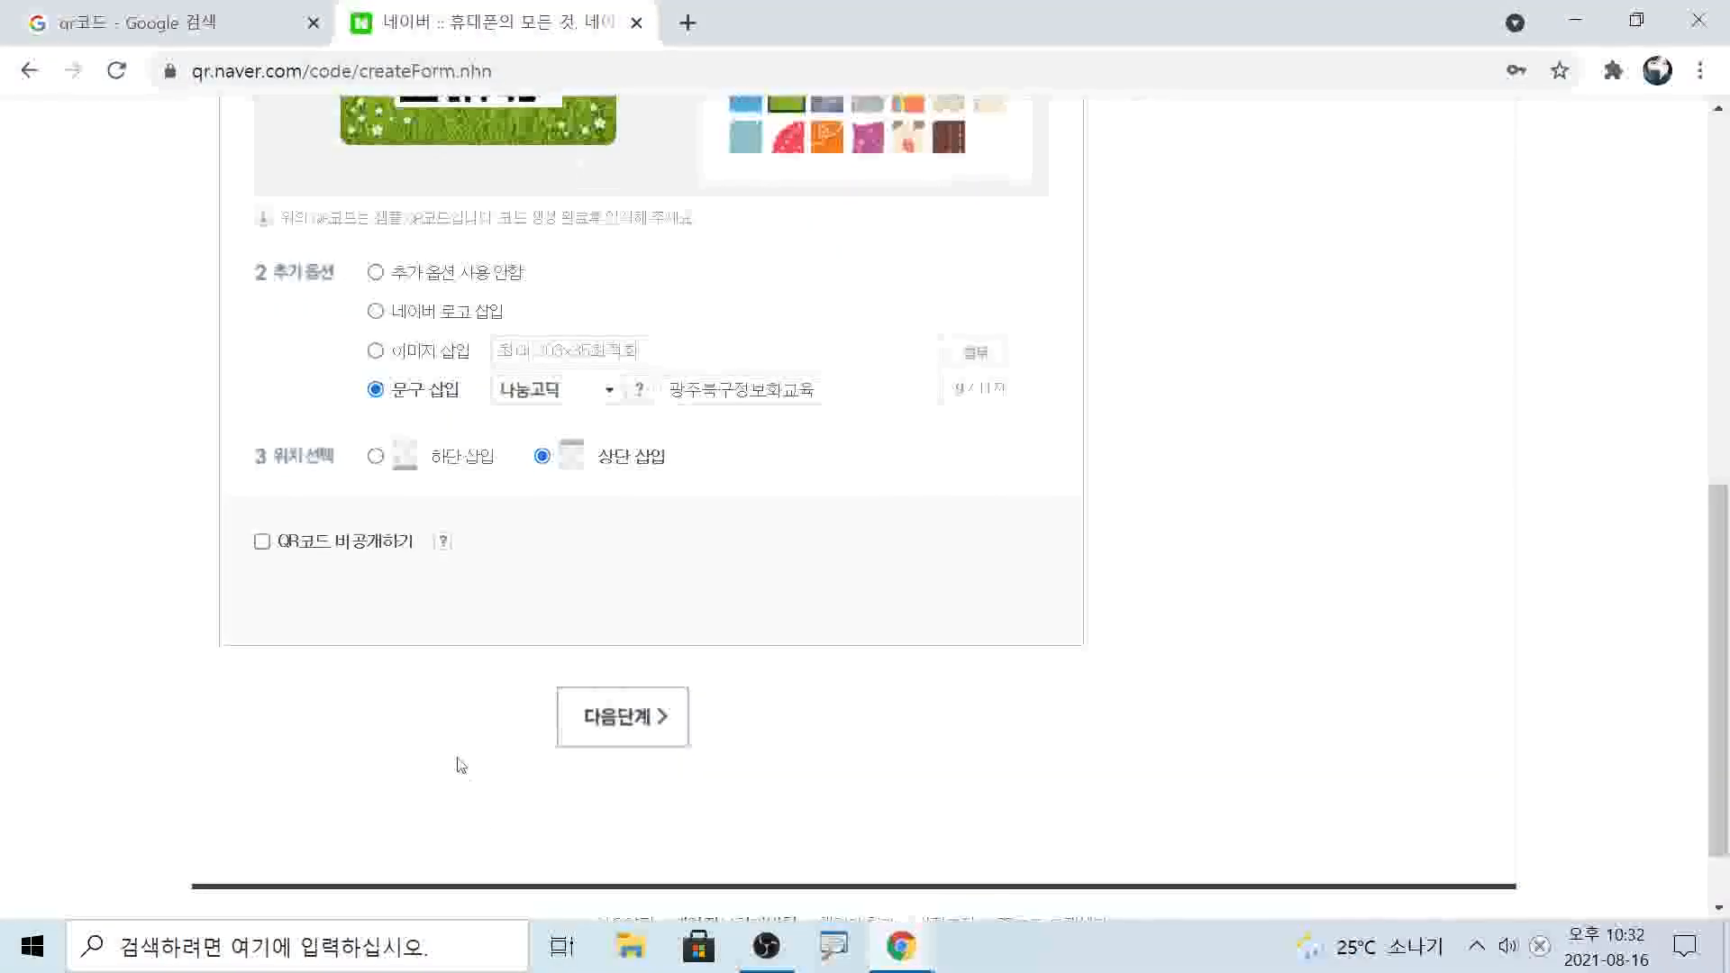
pyautogui.scroll(3, 360, 737)
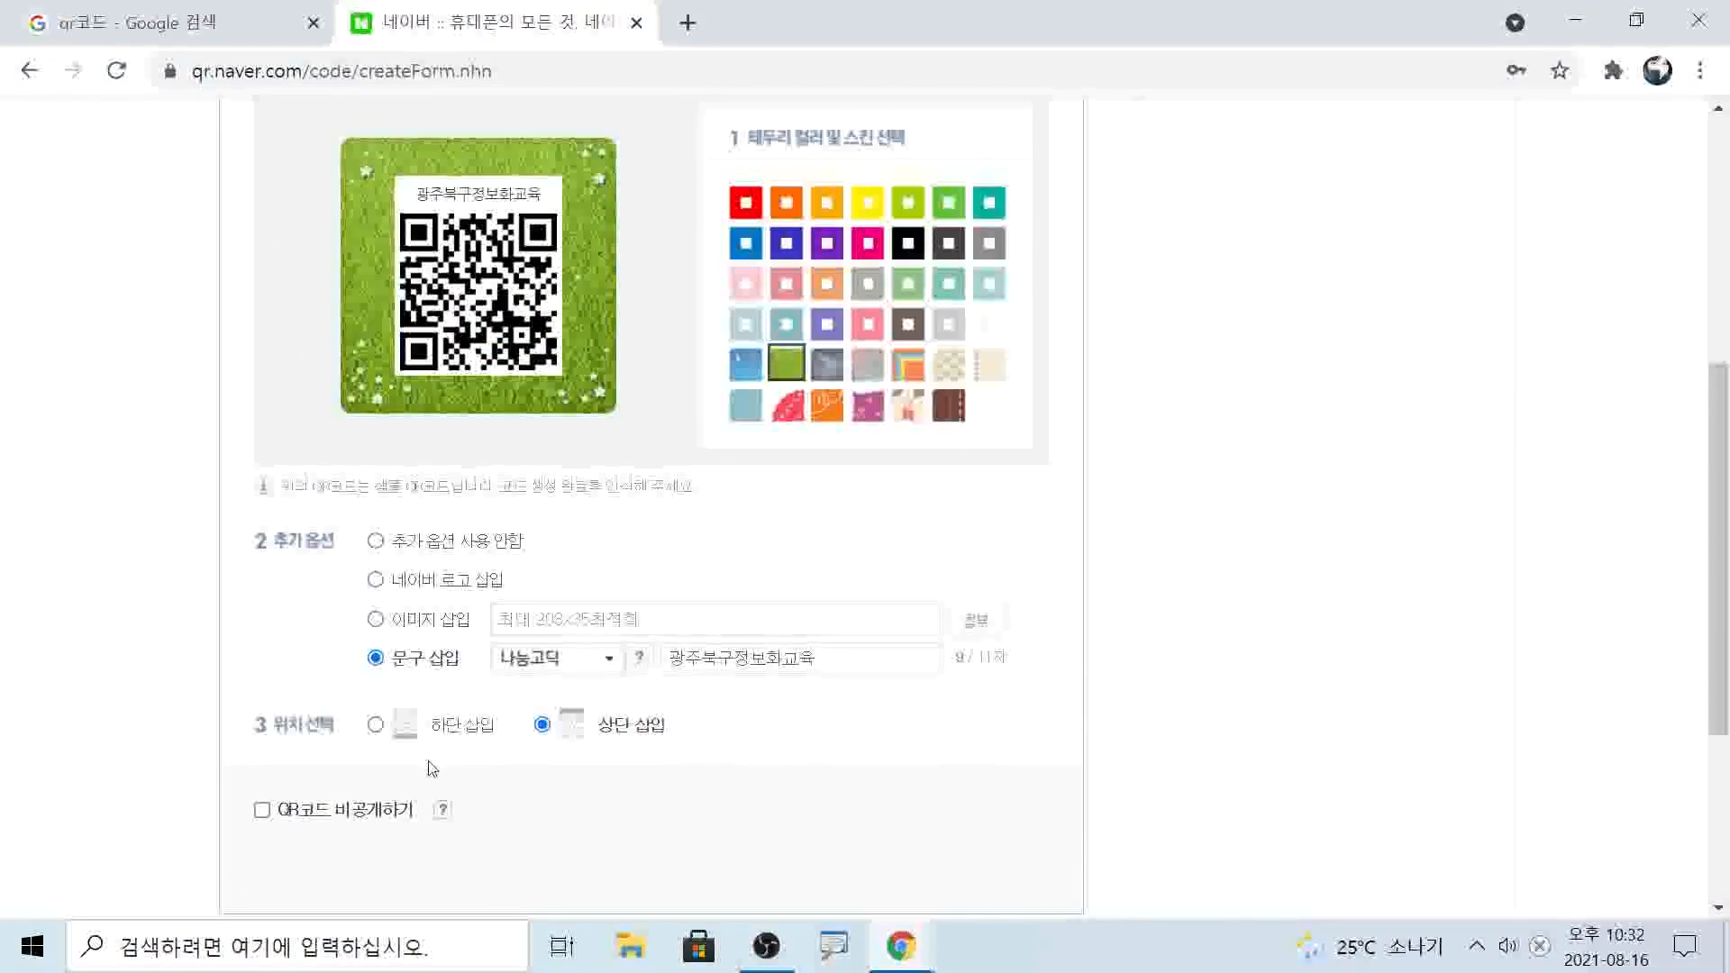
pyautogui.scroll(-2, 429, 760)
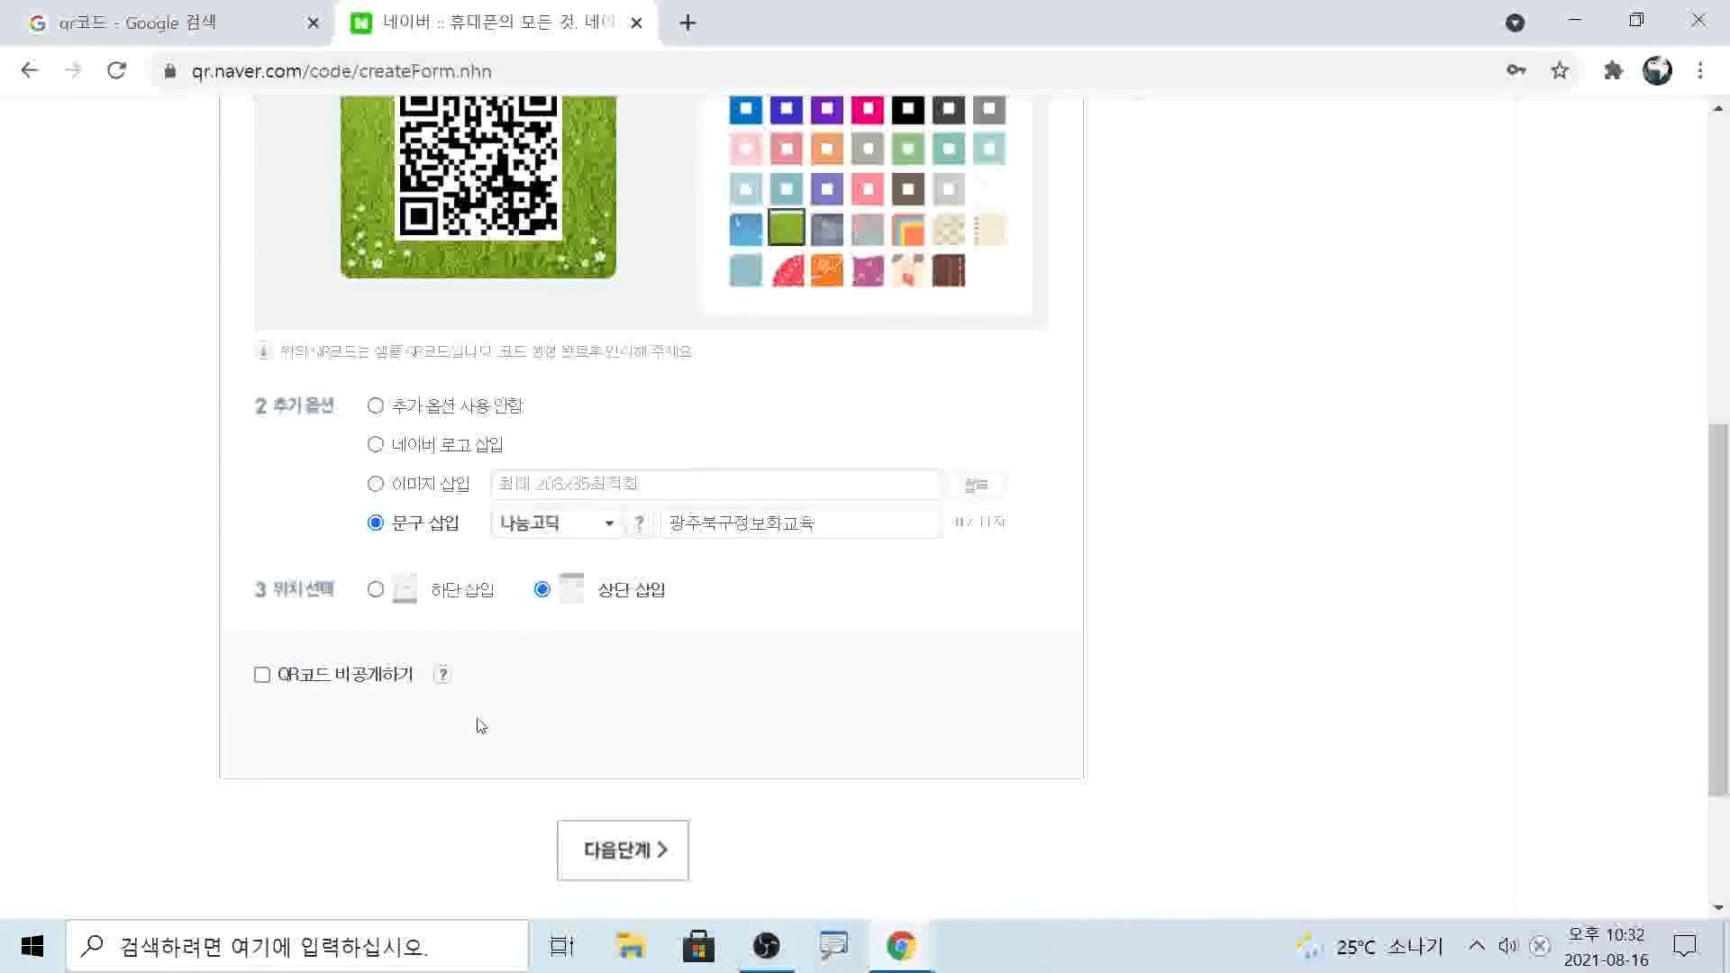
# Go to the next step and name the homepage link 광주북구정보화 유튜브
pyautogui.click(620, 861)
pyautogui.scroll(10, 1006, 539)
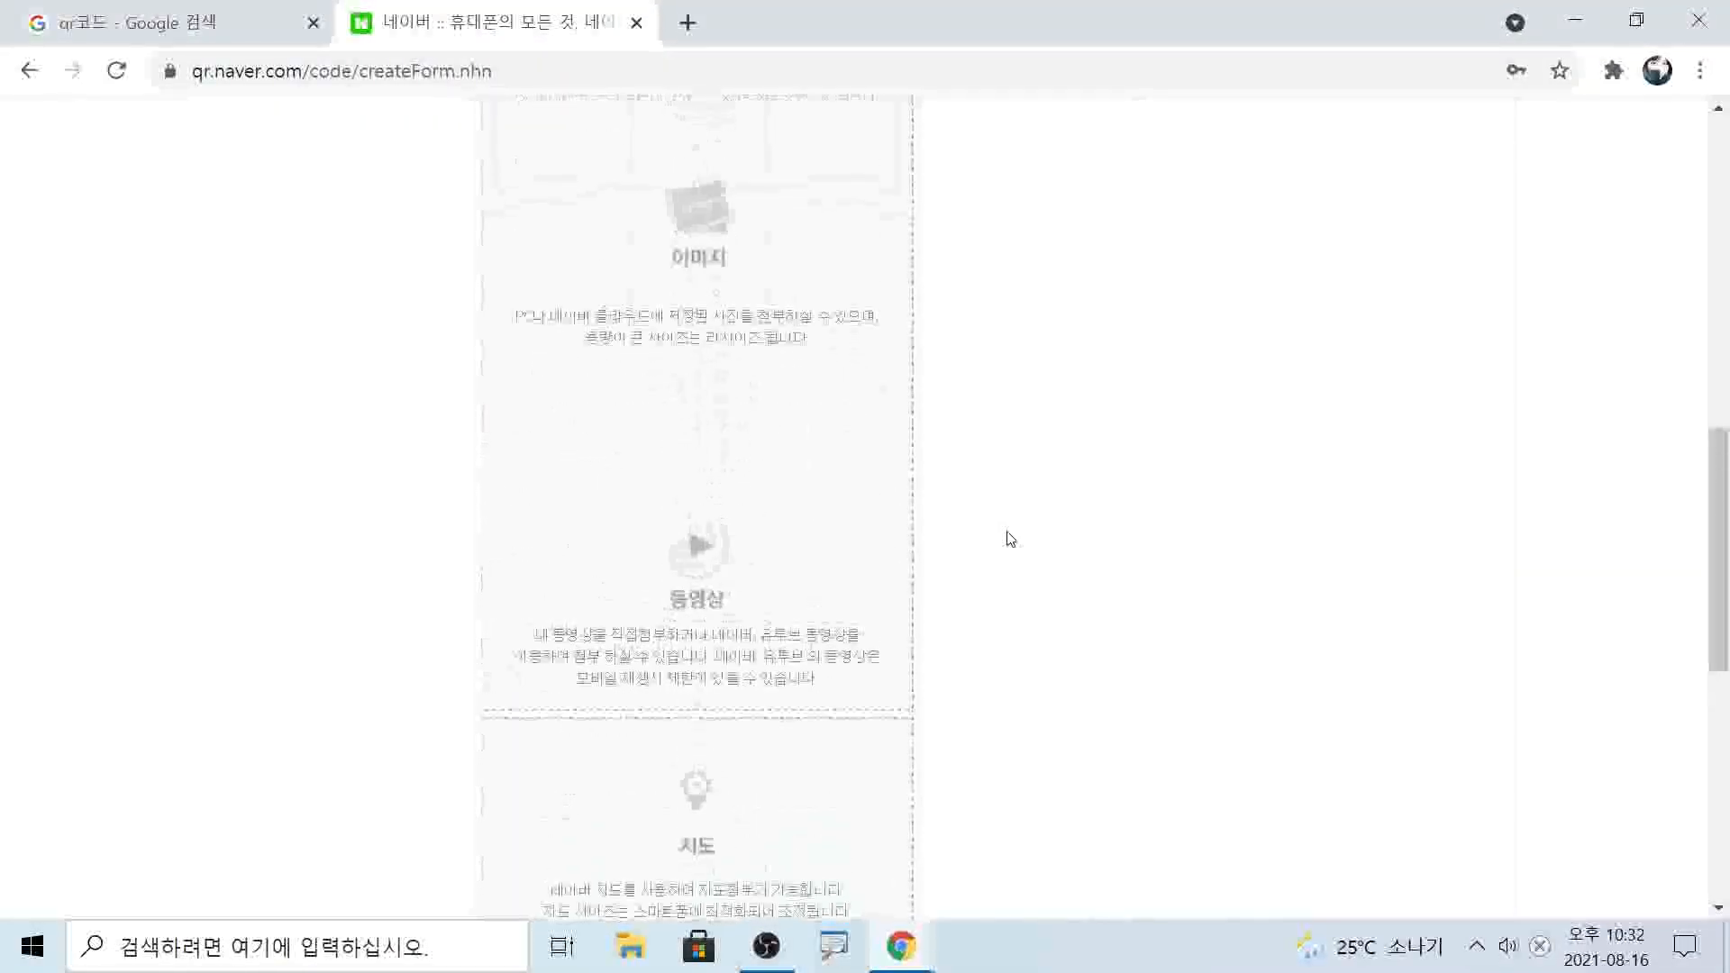
pyautogui.scroll(3, 1010, 539)
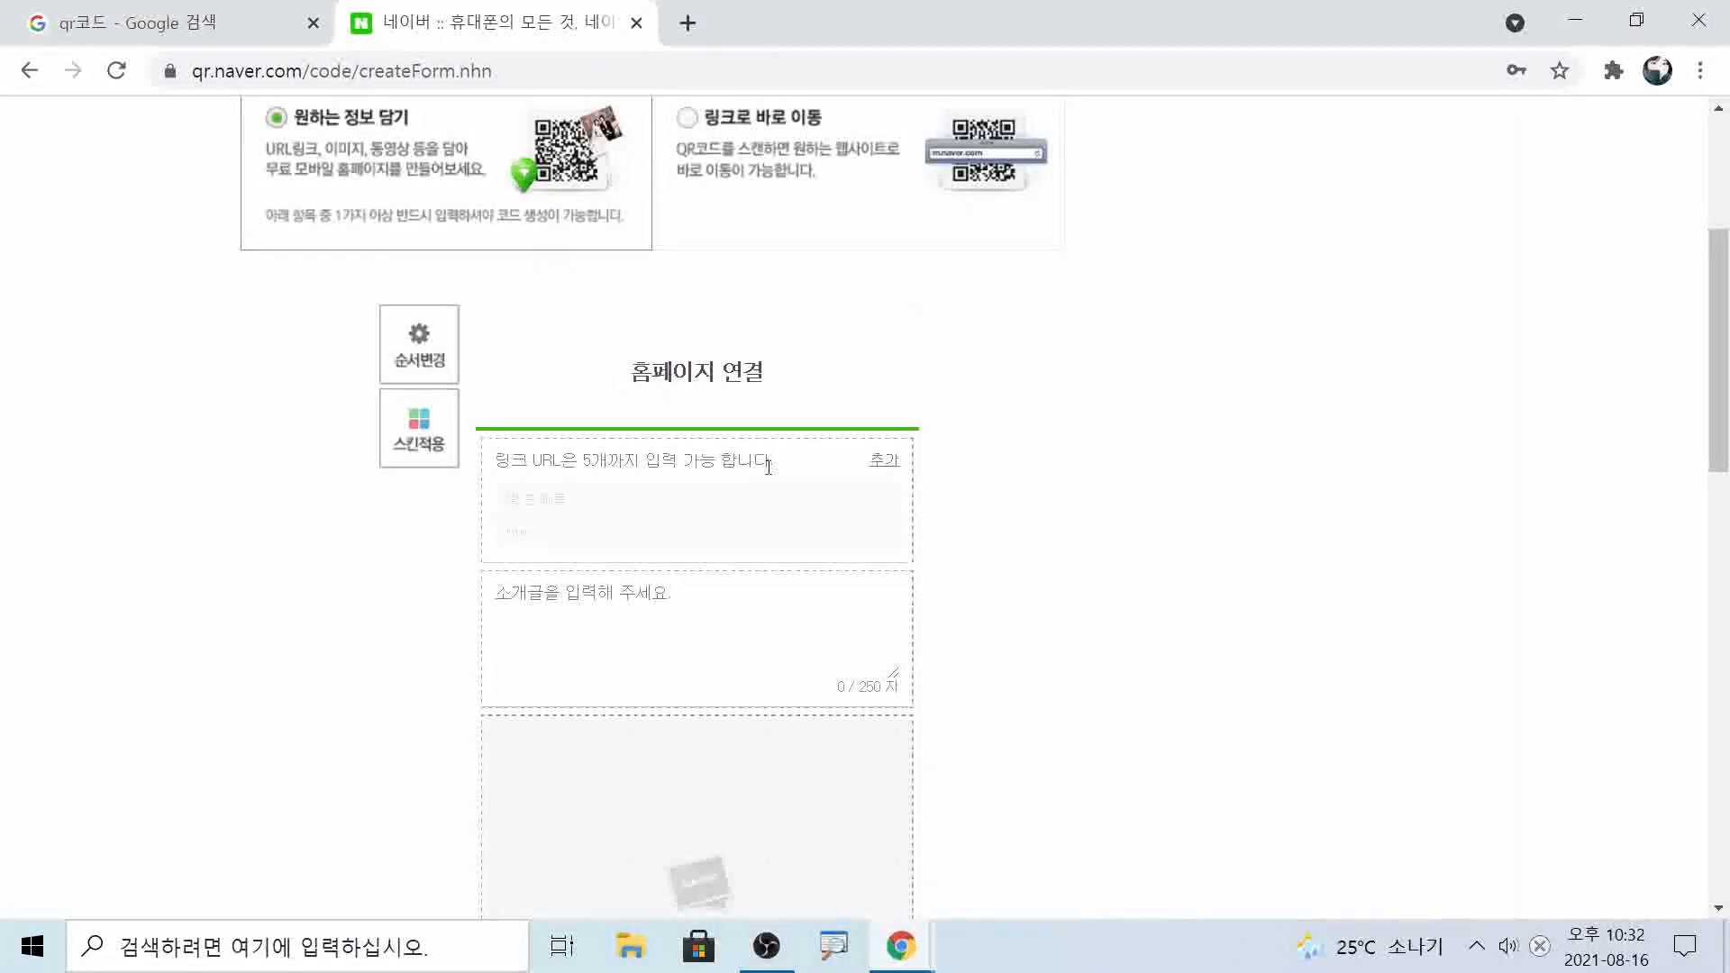
pyautogui.click(642, 497)
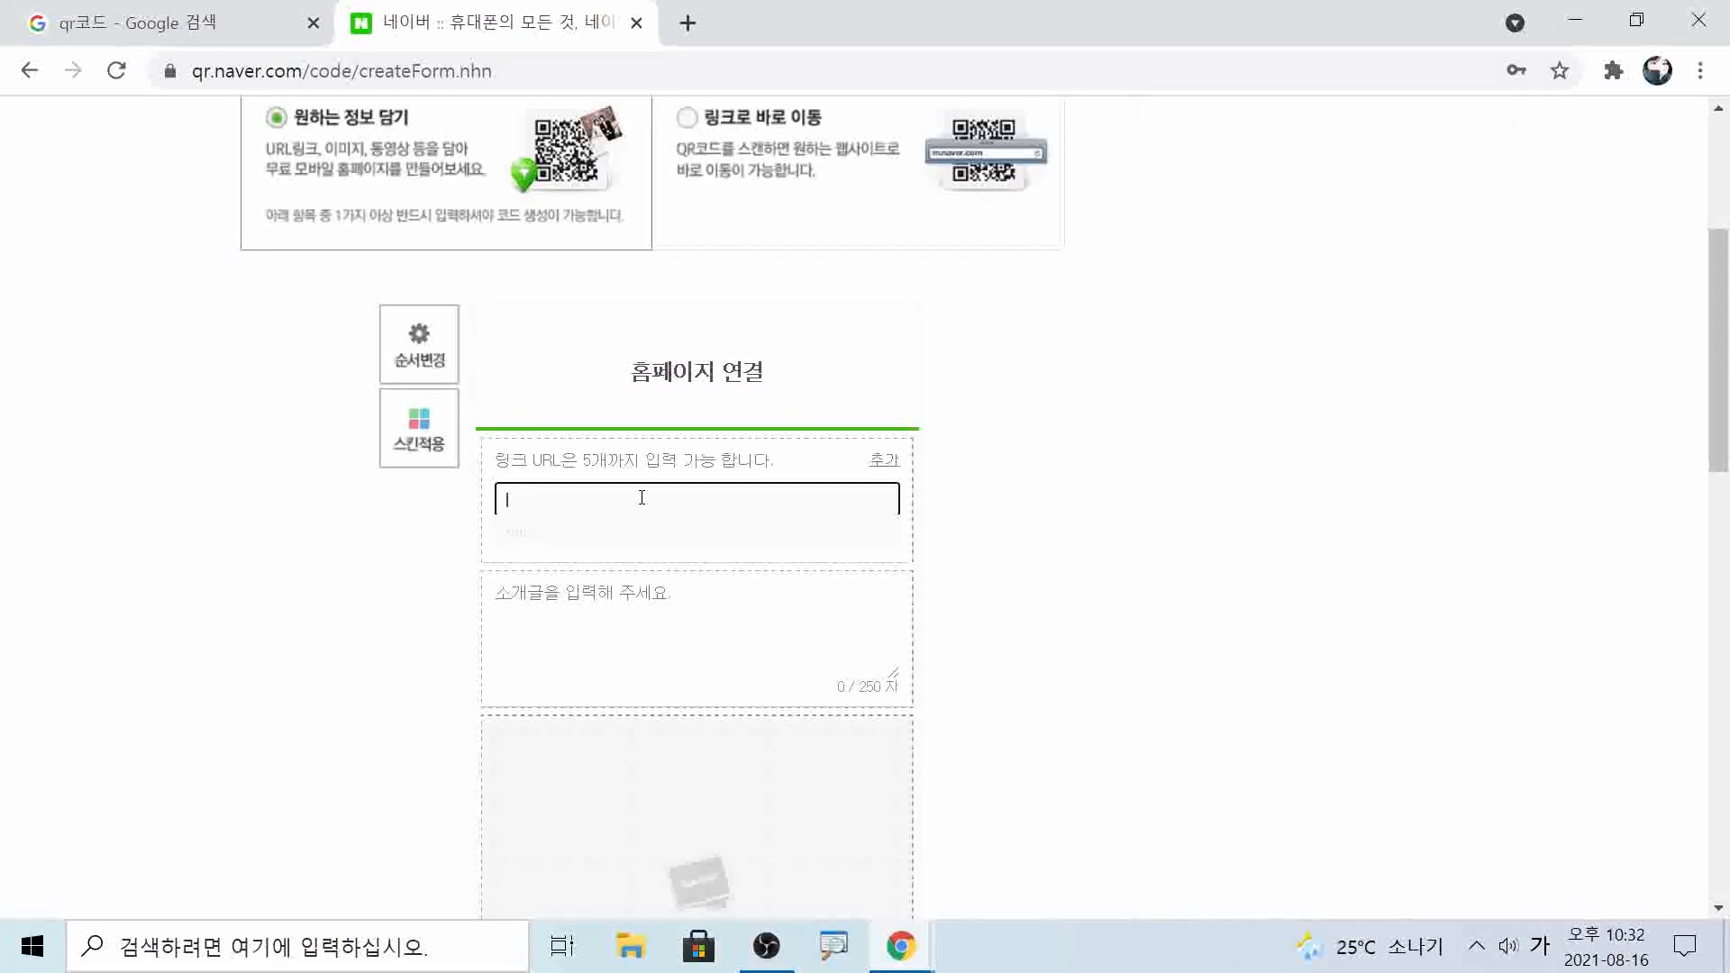
pyautogui.write('광지')
pyautogui.write('북구정보화 유튜브')
pyautogui.click(579, 539)
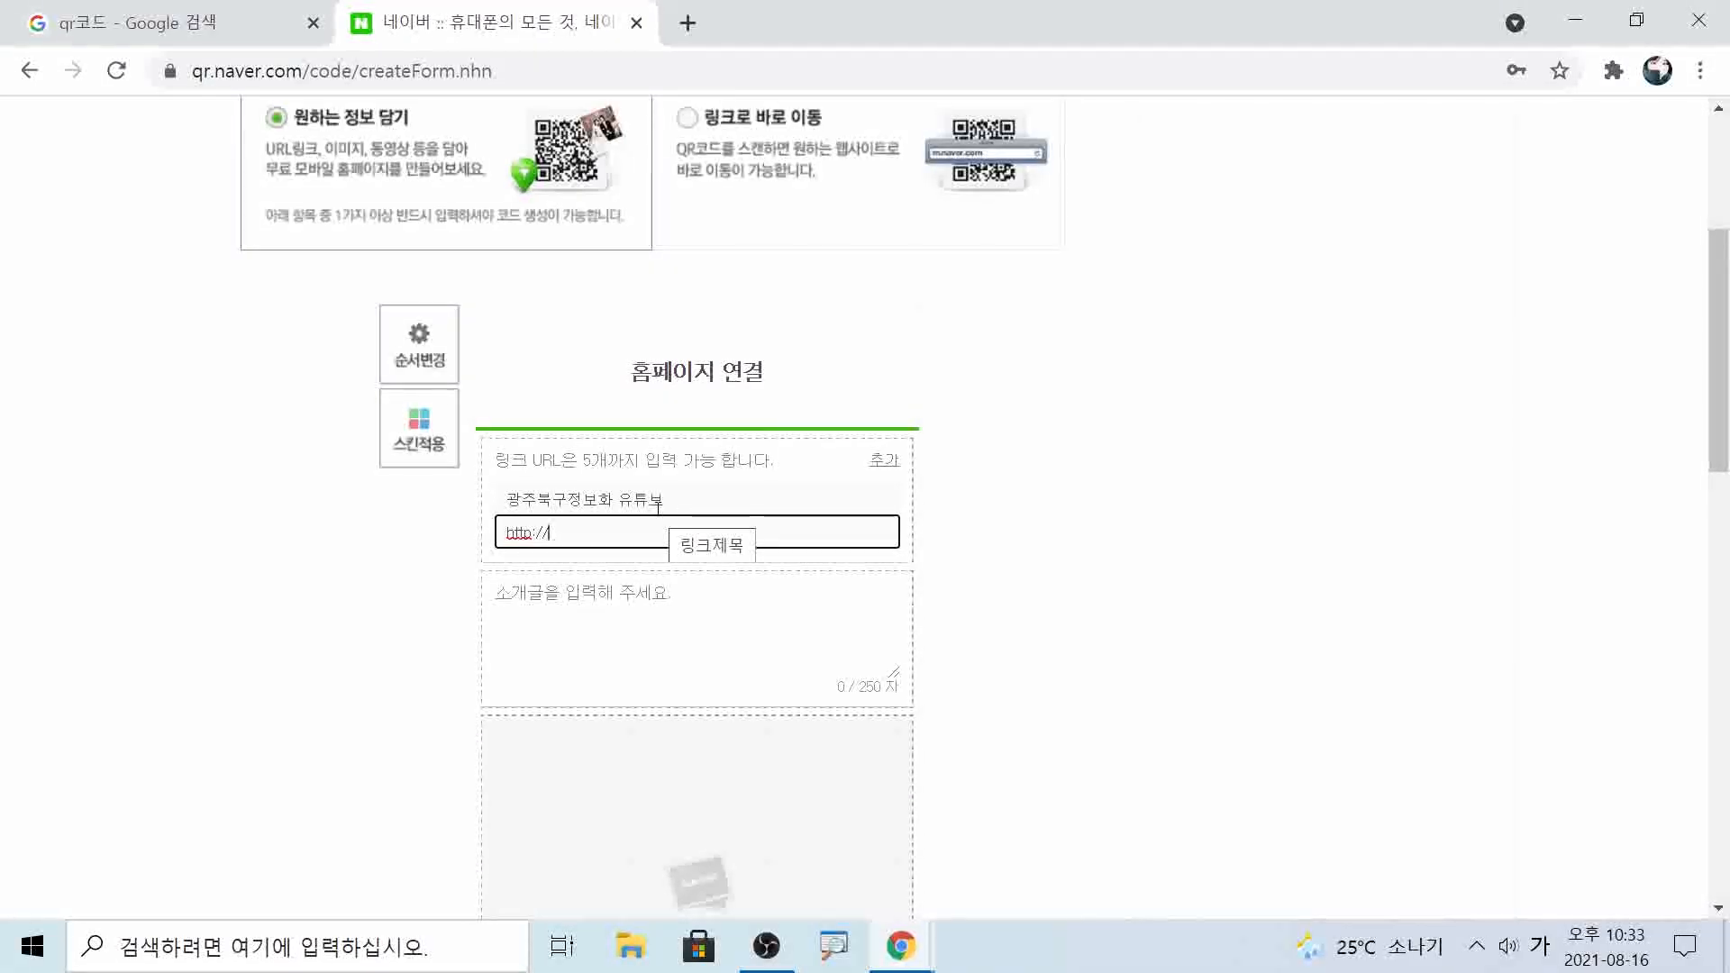
# In a new tab, search Google for 유튜브 and open the YouTube site
pyautogui.click(689, 22)
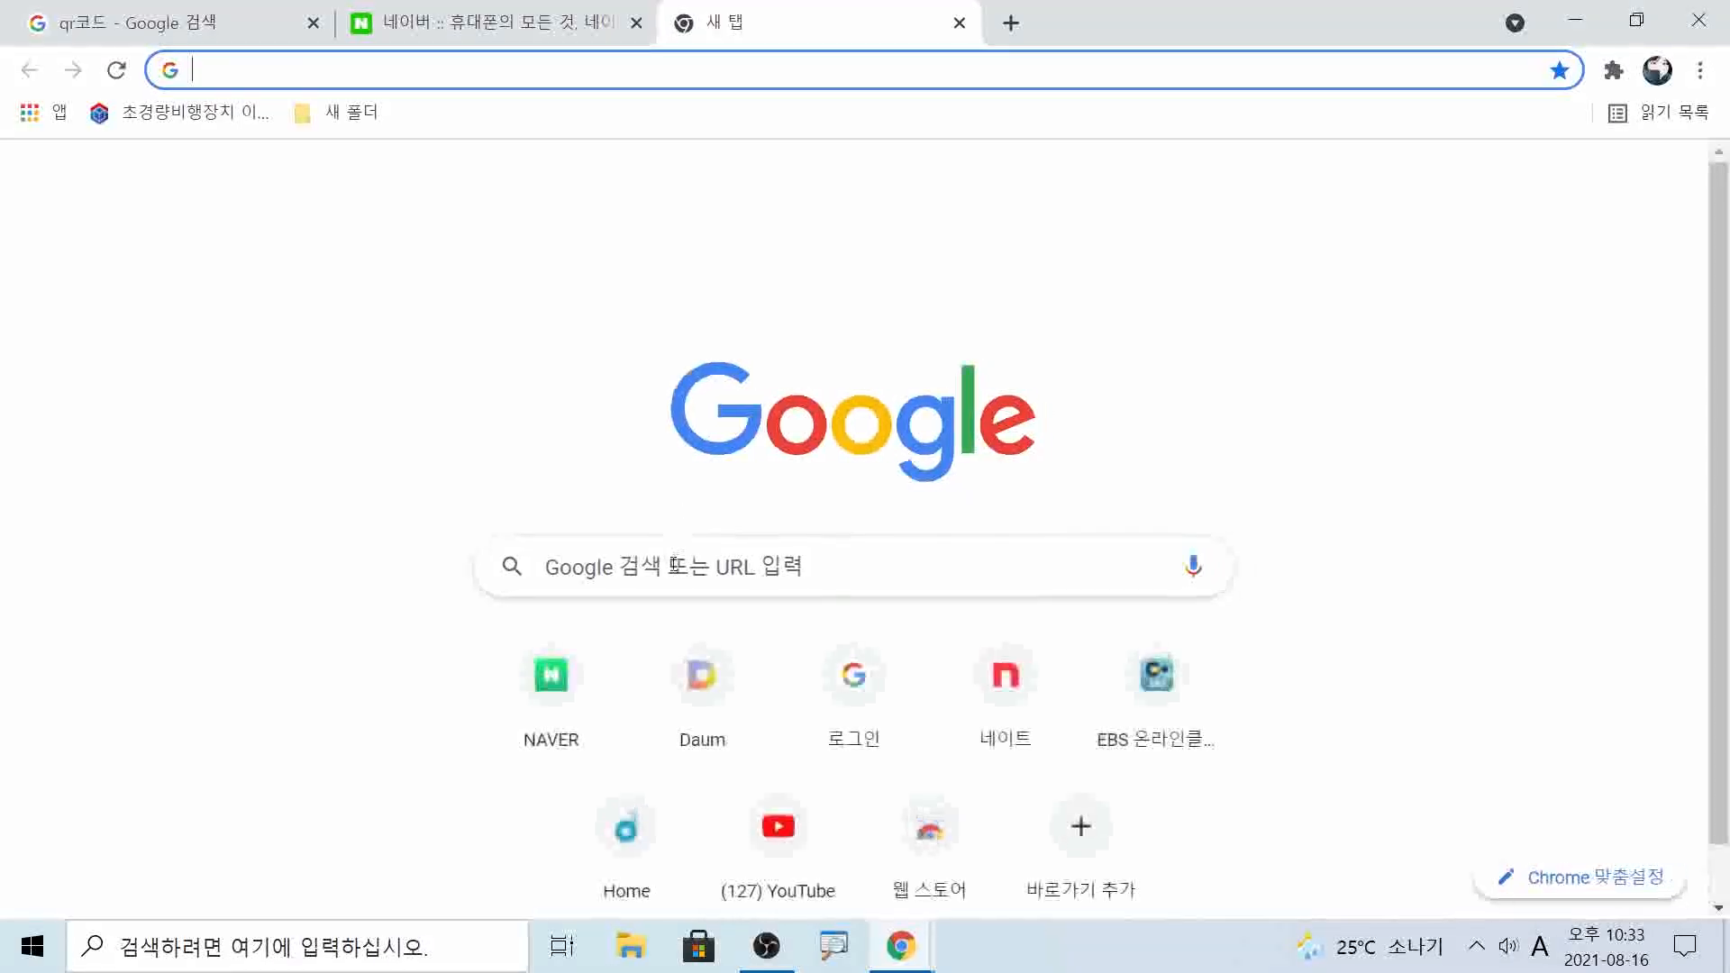
pyautogui.write('db')
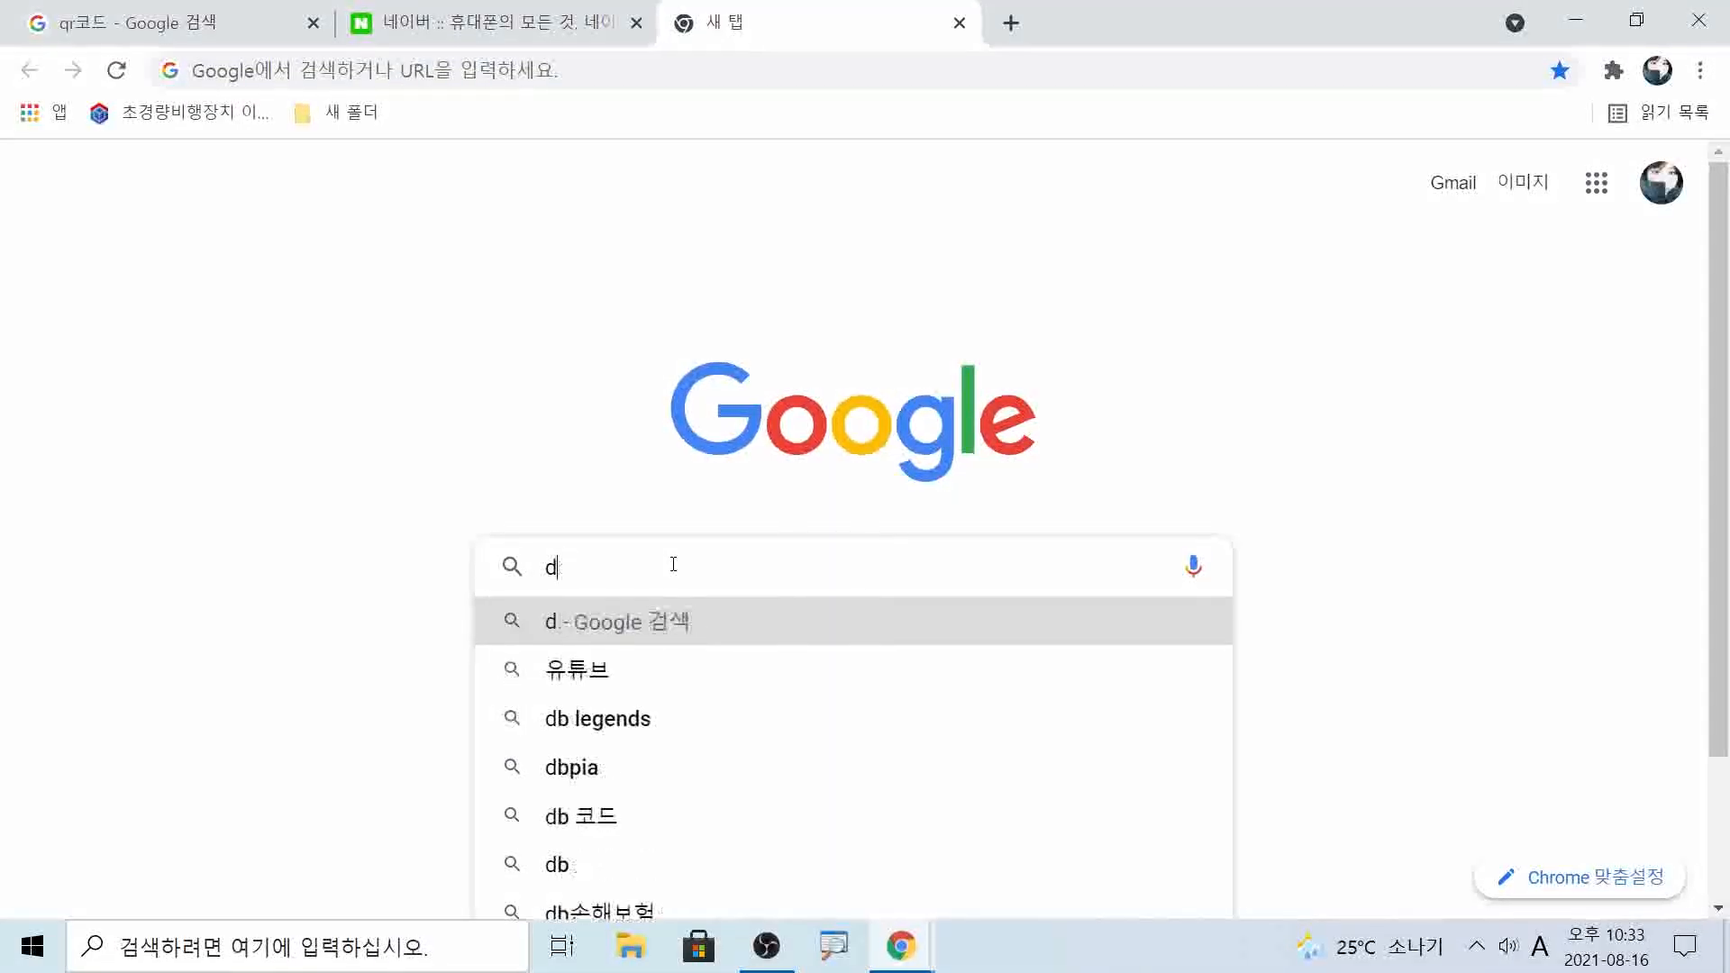
pyautogui.press('Escape')
pyautogui.press('Hangul')
pyautogui.write('유튭')
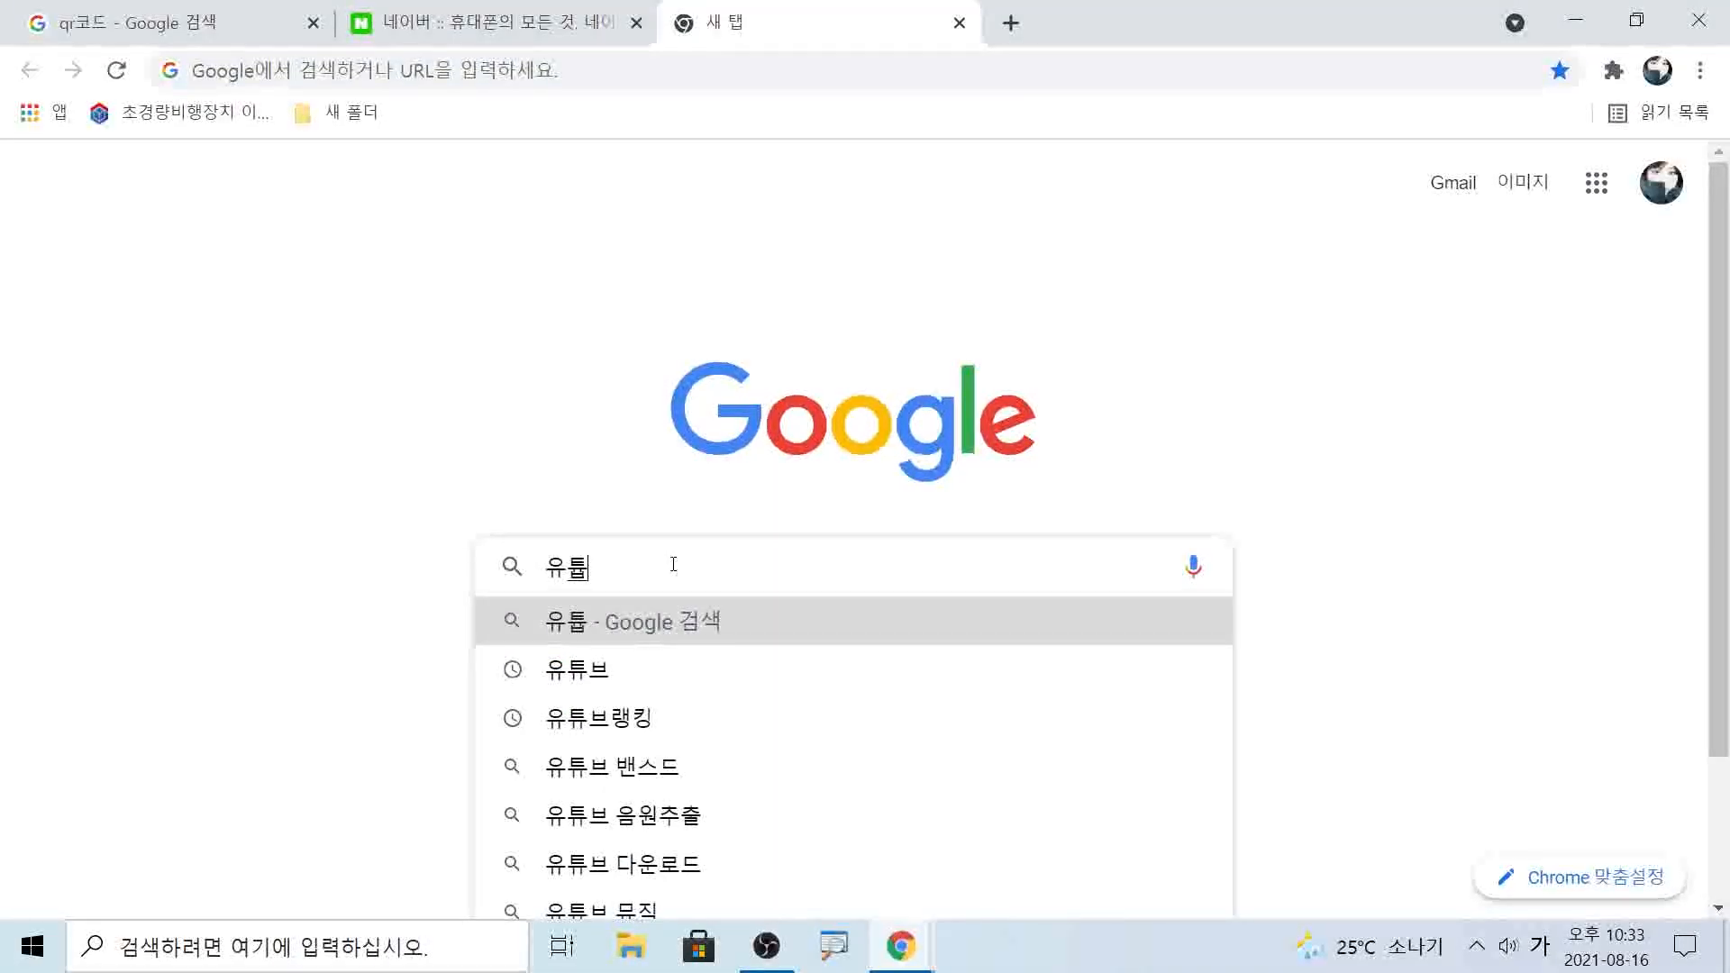
pyautogui.write('ㅡ')
pyautogui.press('Return')
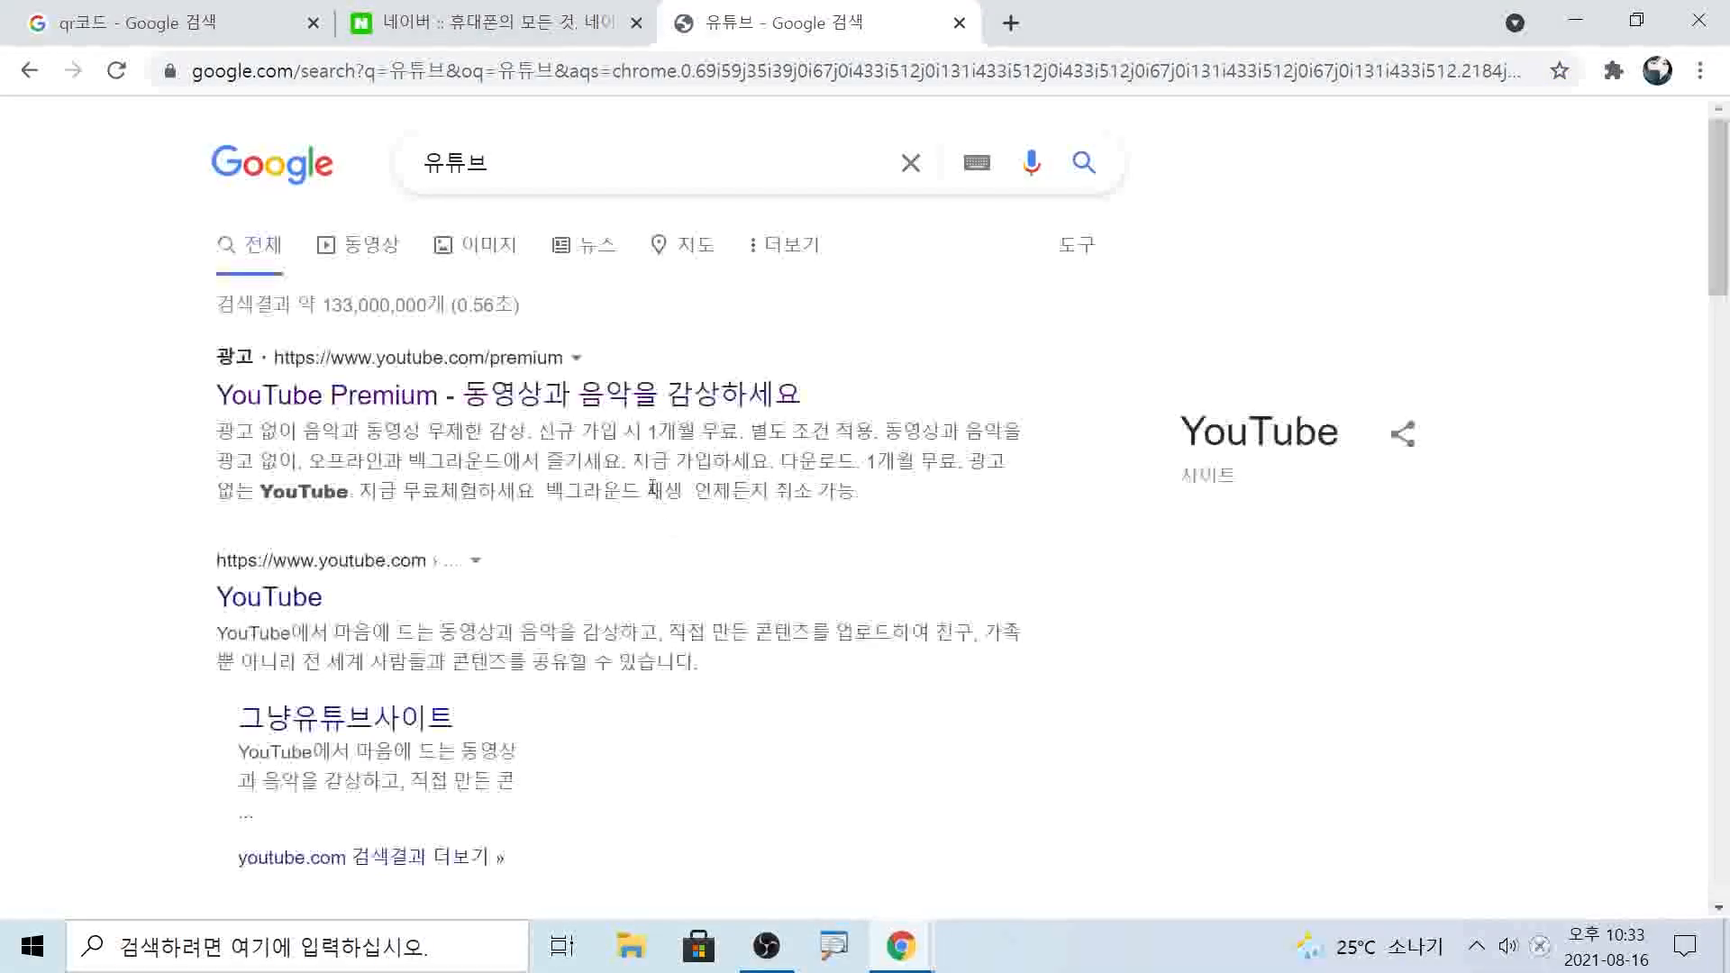
pyautogui.click(280, 601)
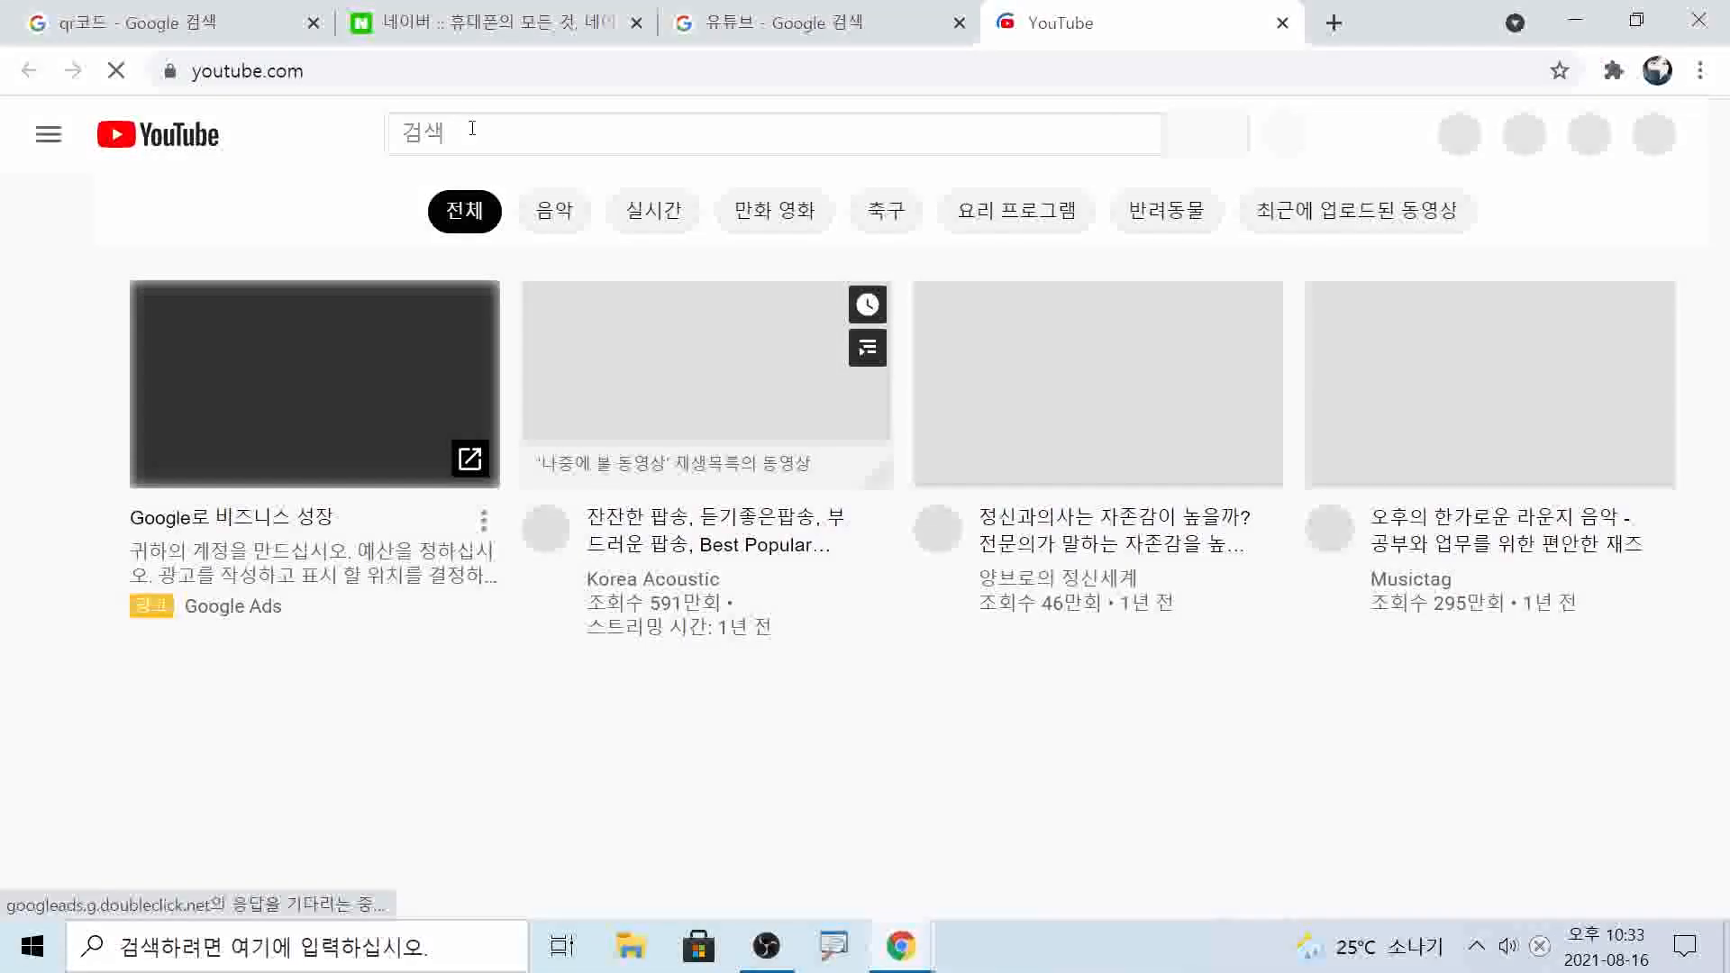
# Search YouTube for 광주북구청정보화교육, open the 광주북구 정보화 교육 channel and copy its address
pyautogui.click(457, 129)
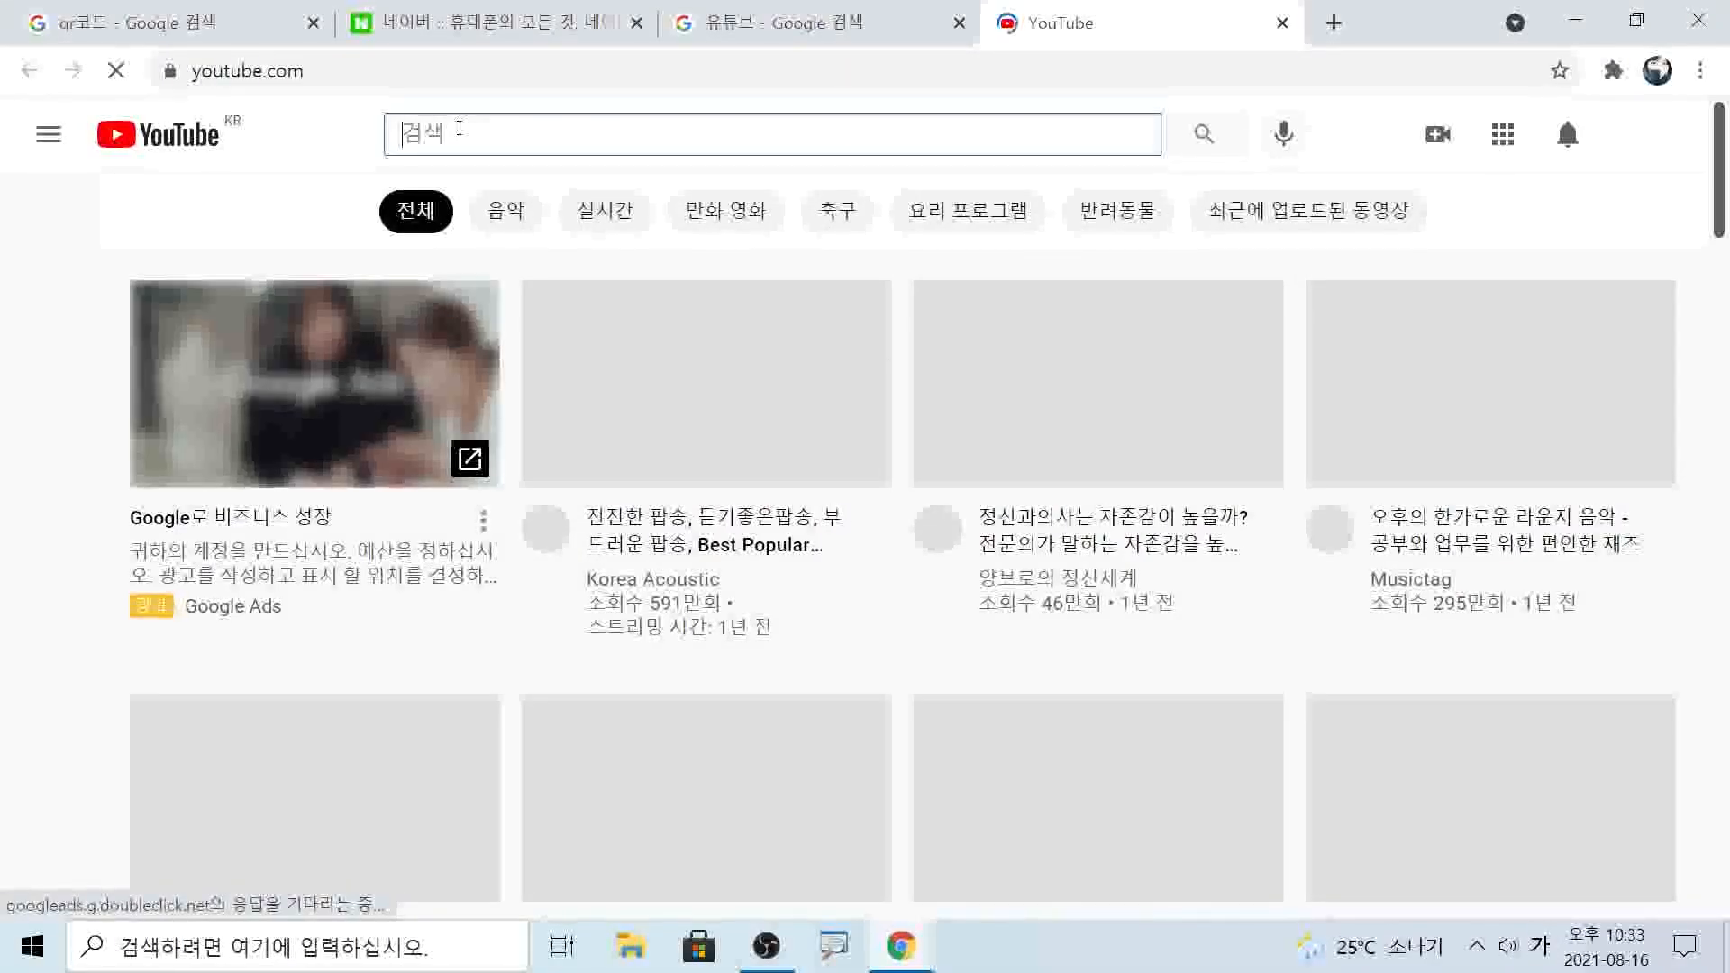
pyautogui.write('광주')
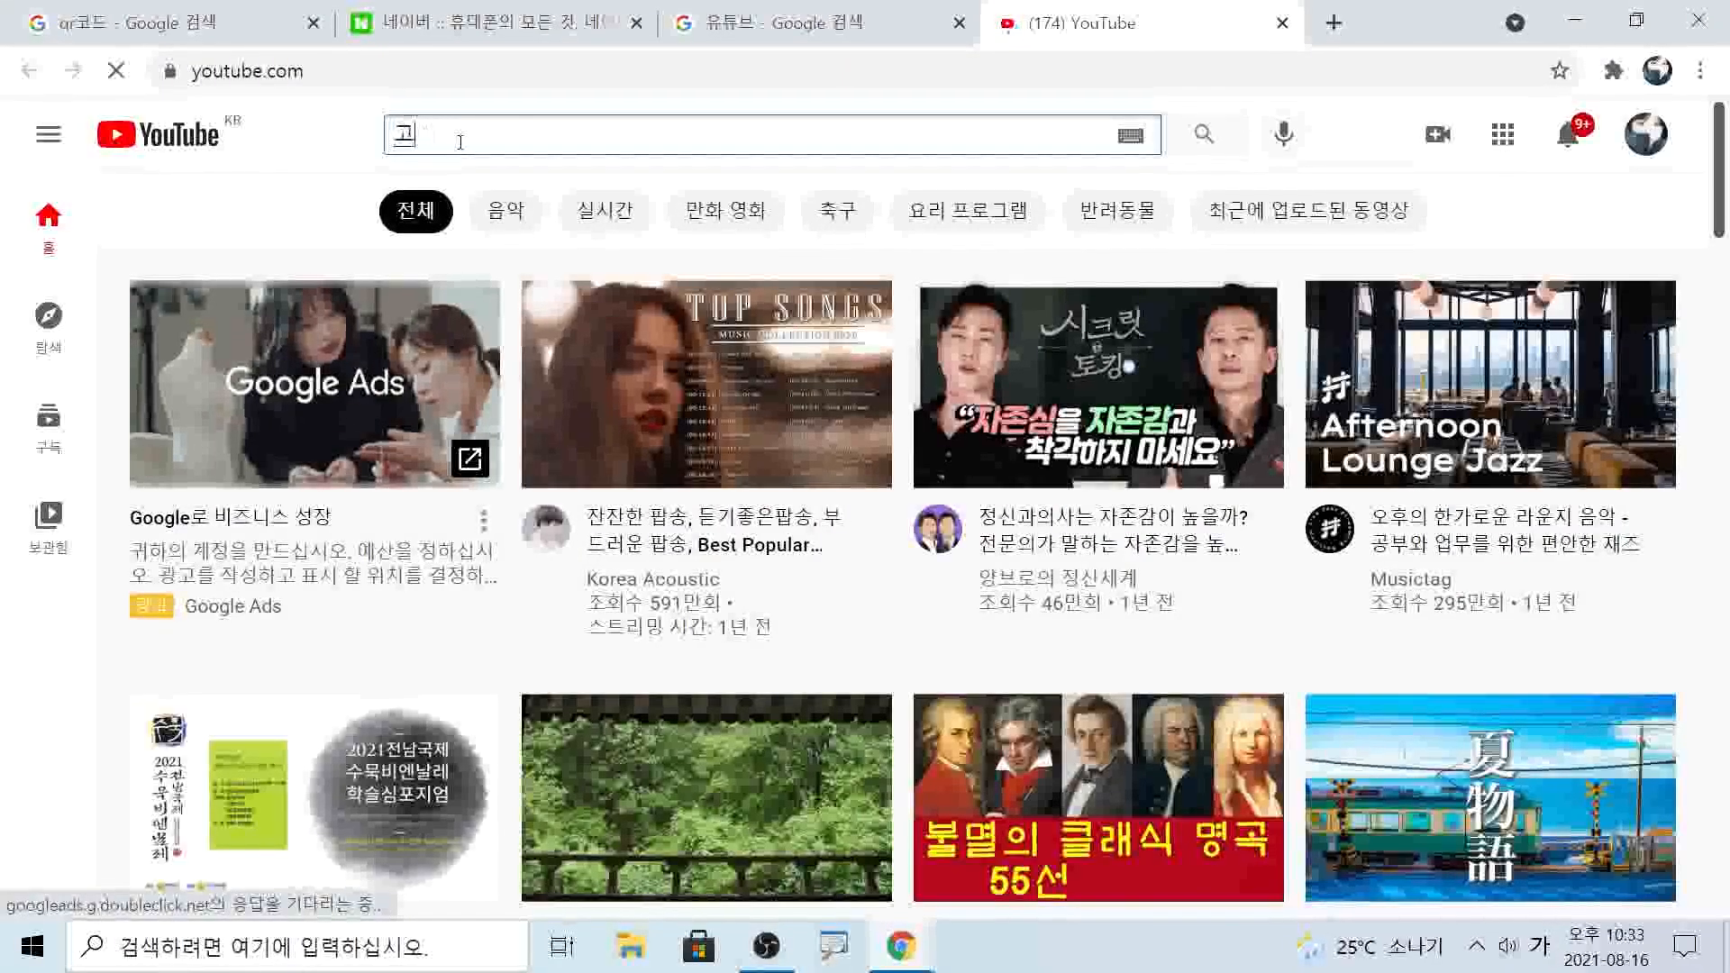
pyautogui.write('북')
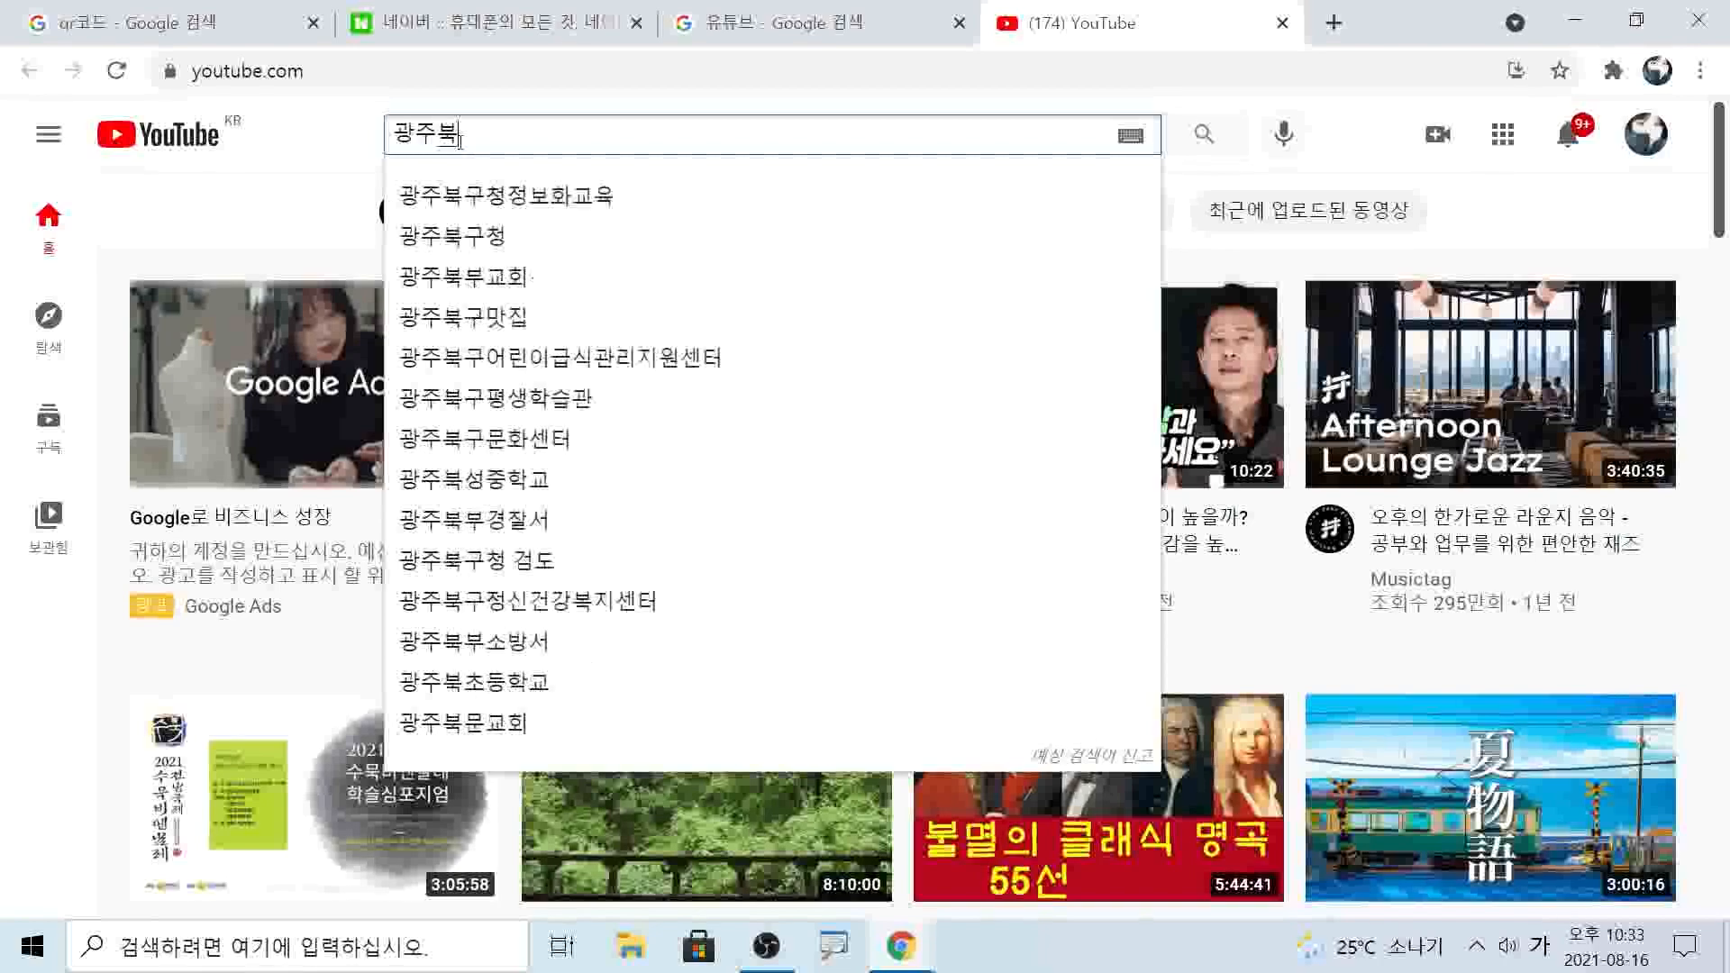
pyautogui.click(541, 196)
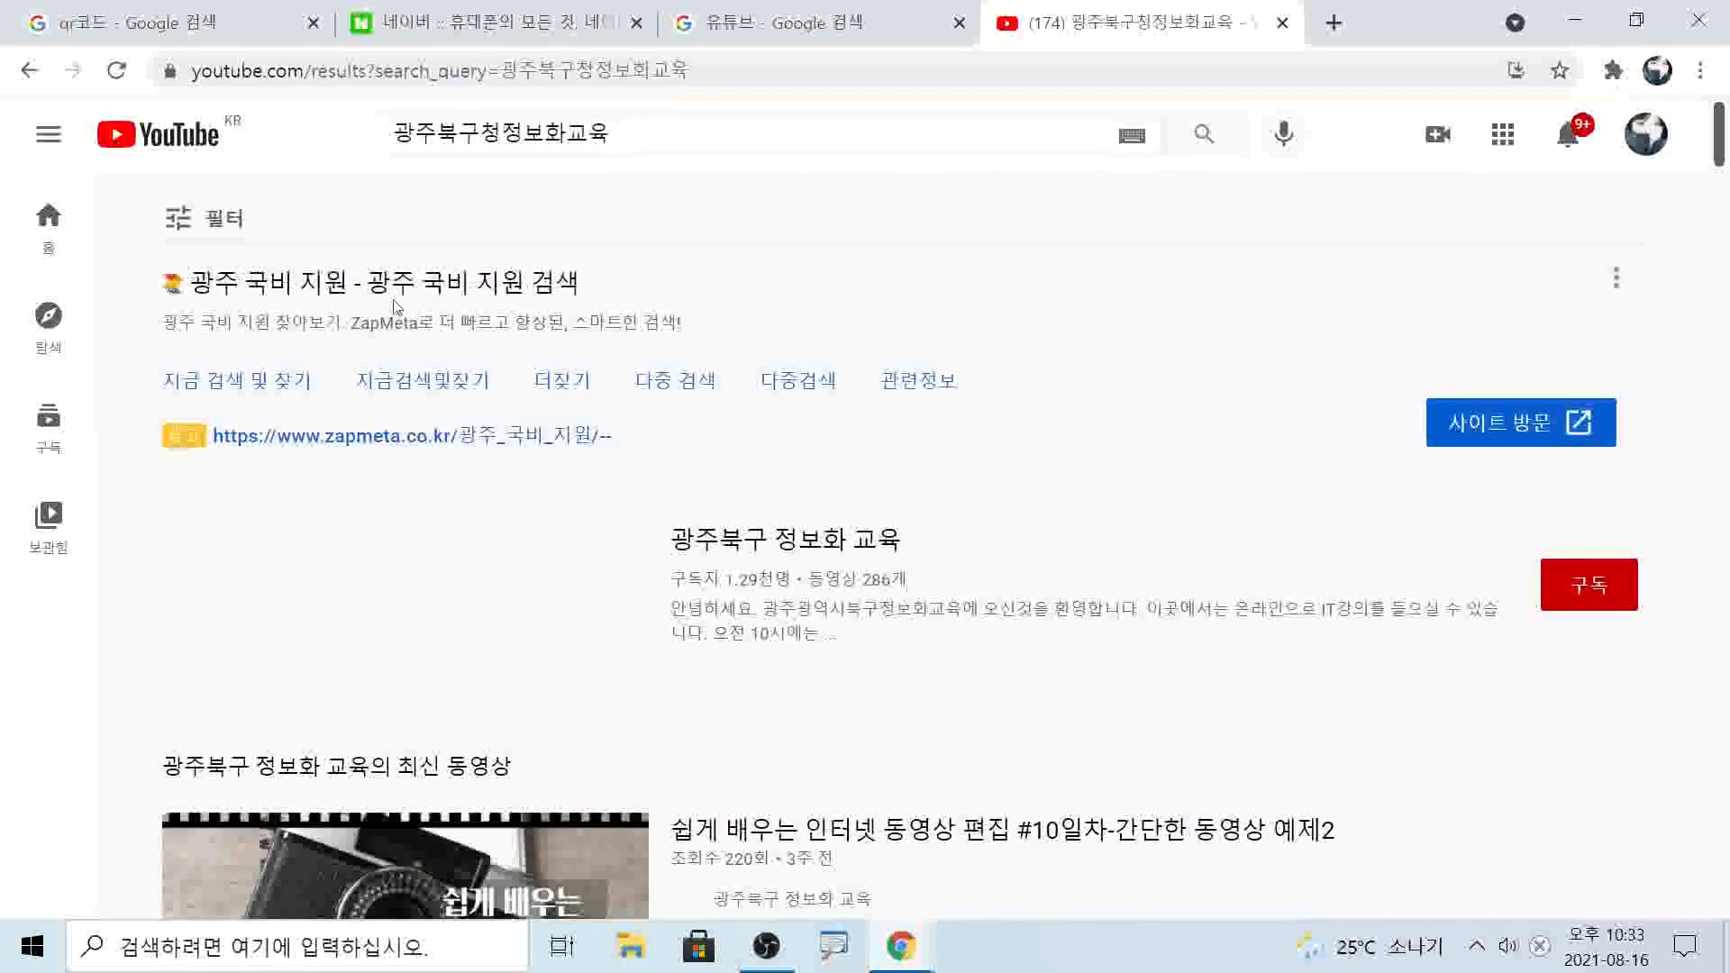
pyautogui.click(763, 552)
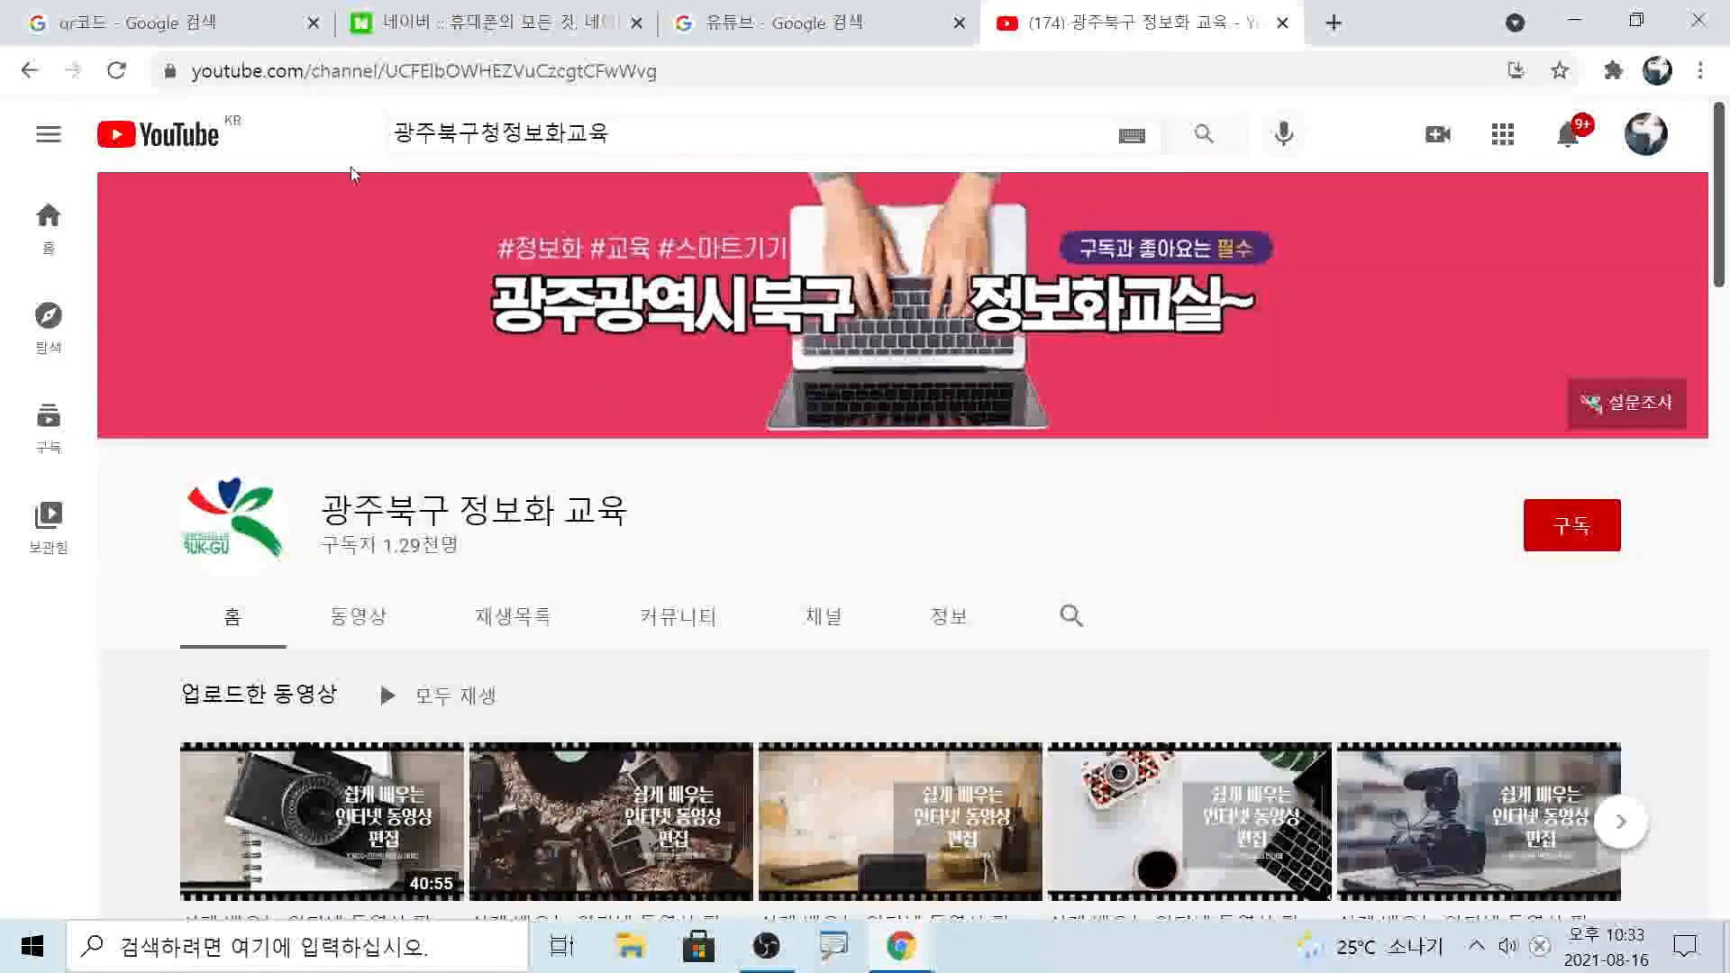
pyautogui.click(391, 65)
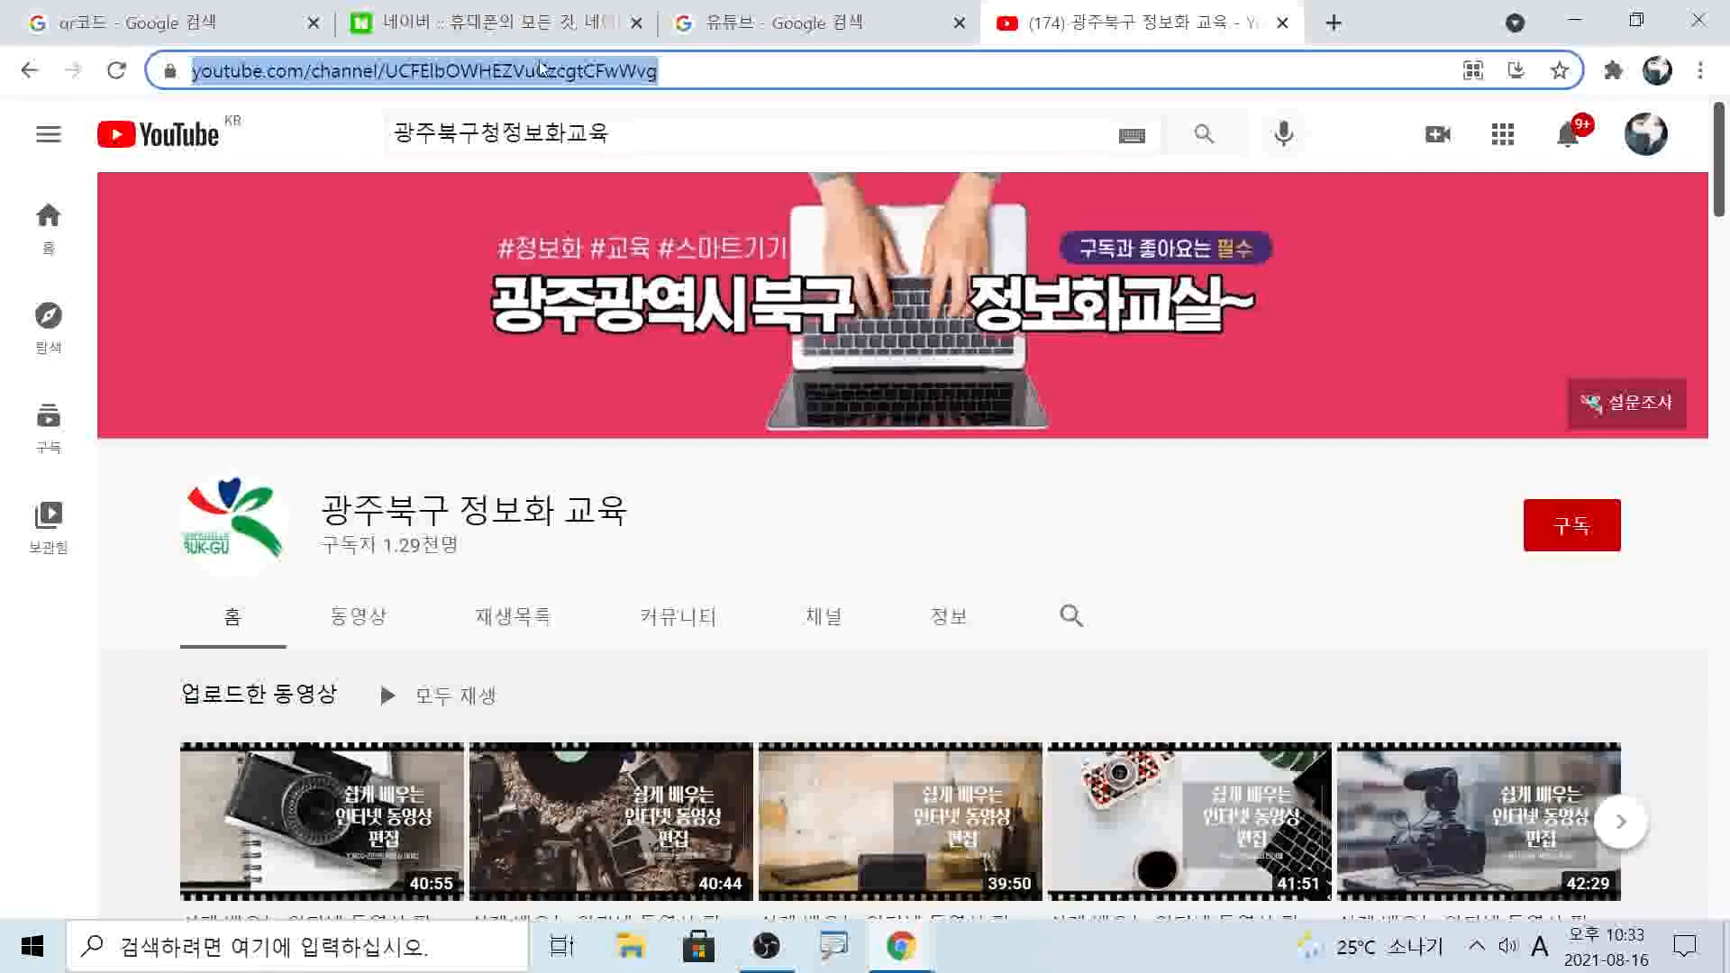
pyautogui.click(487, 22)
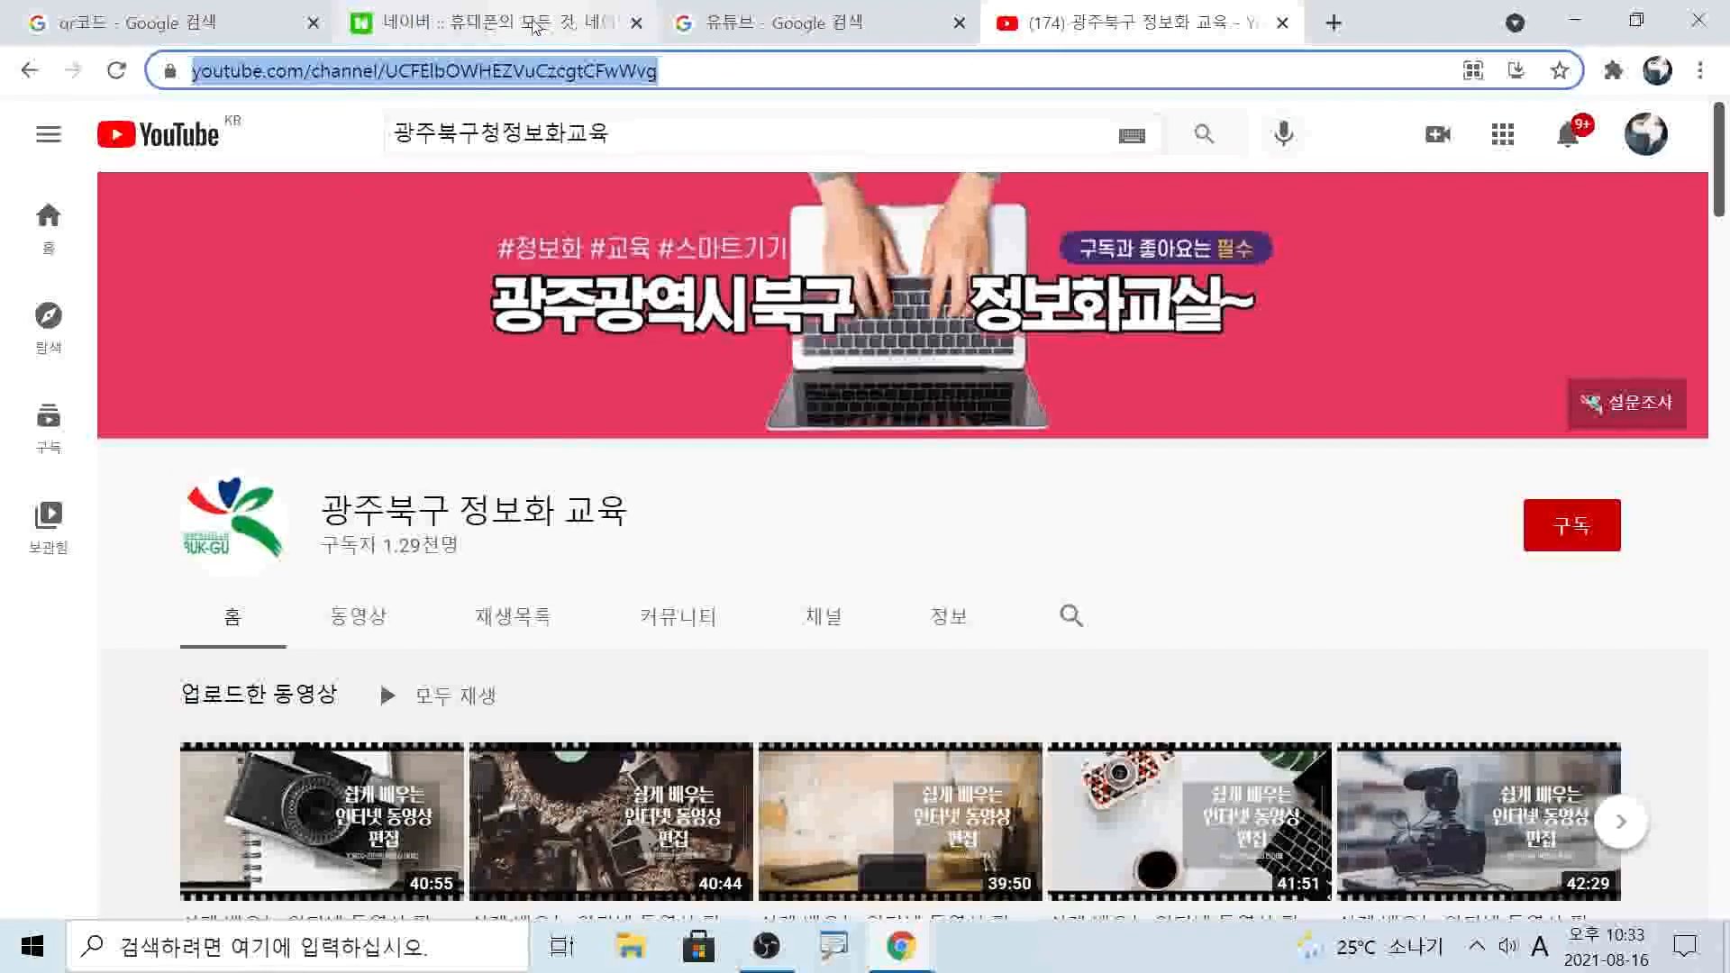
pyautogui.click(478, 540)
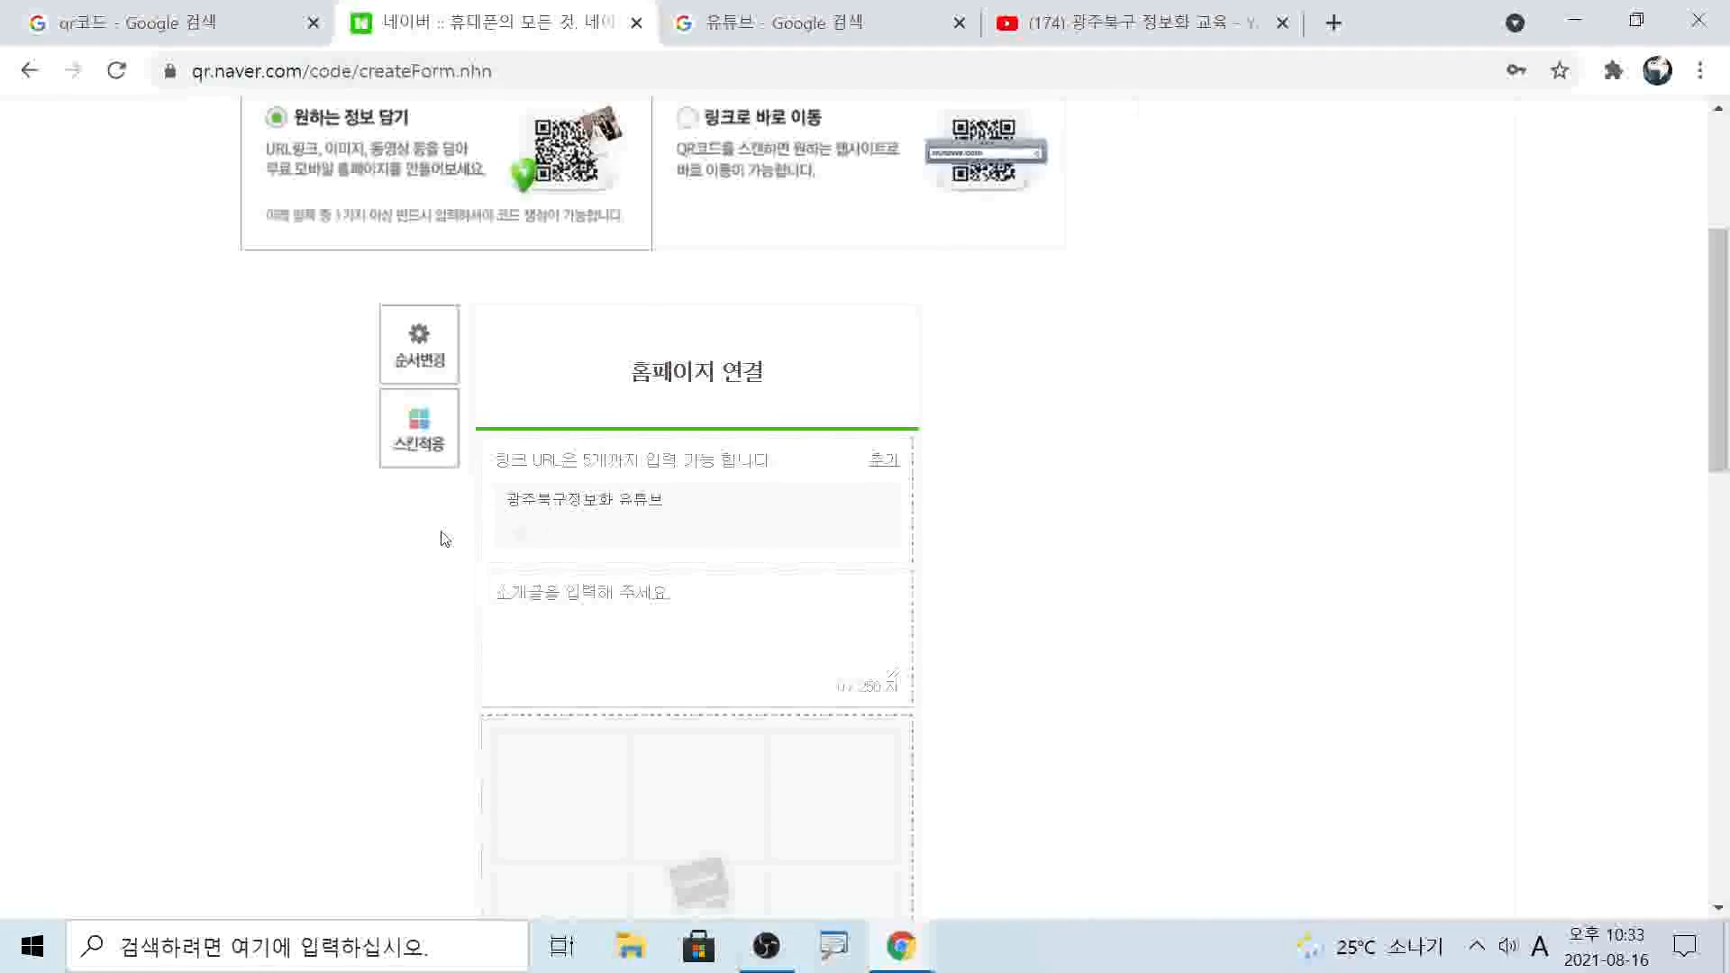
pyautogui.click(498, 537)
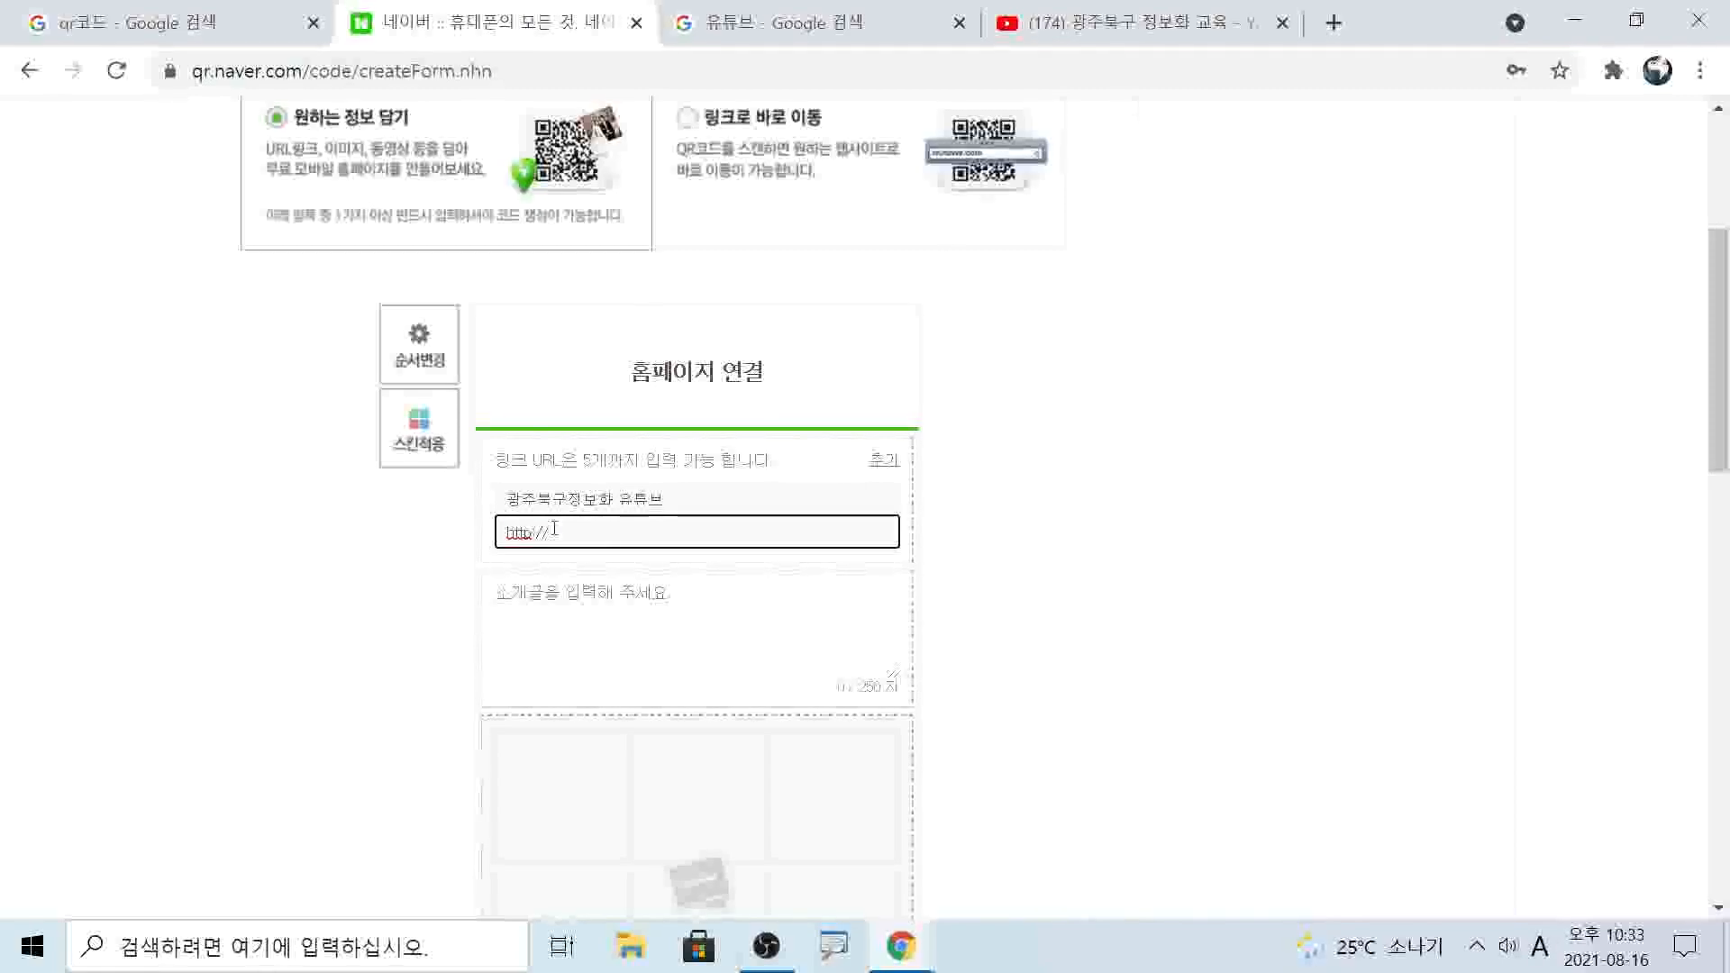
pyautogui.hotkey('ctrl', 'a')
pyautogui.write('https://www.youtube.com/channel/UCFEIbOWHEZVuCzcgtCFwWvd')
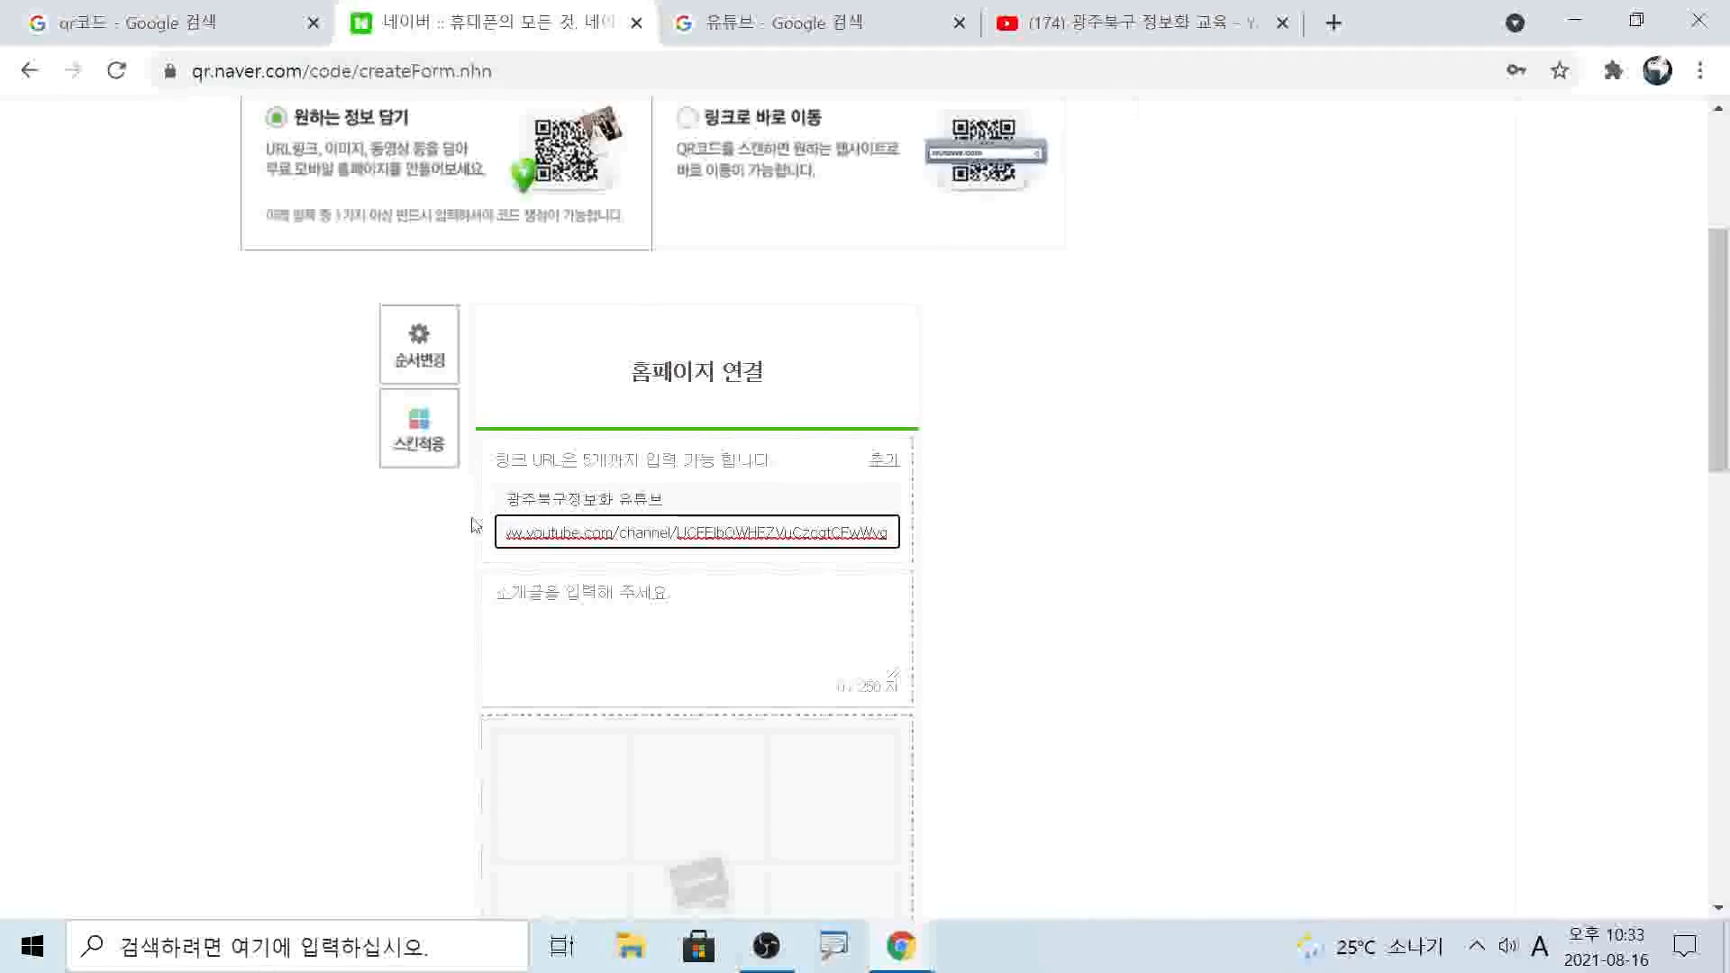
# Write the intro 광주북구청에서 운영하는 정보화 교육 유튜브 사이트입니다 in 소개글
pyautogui.click(579, 604)
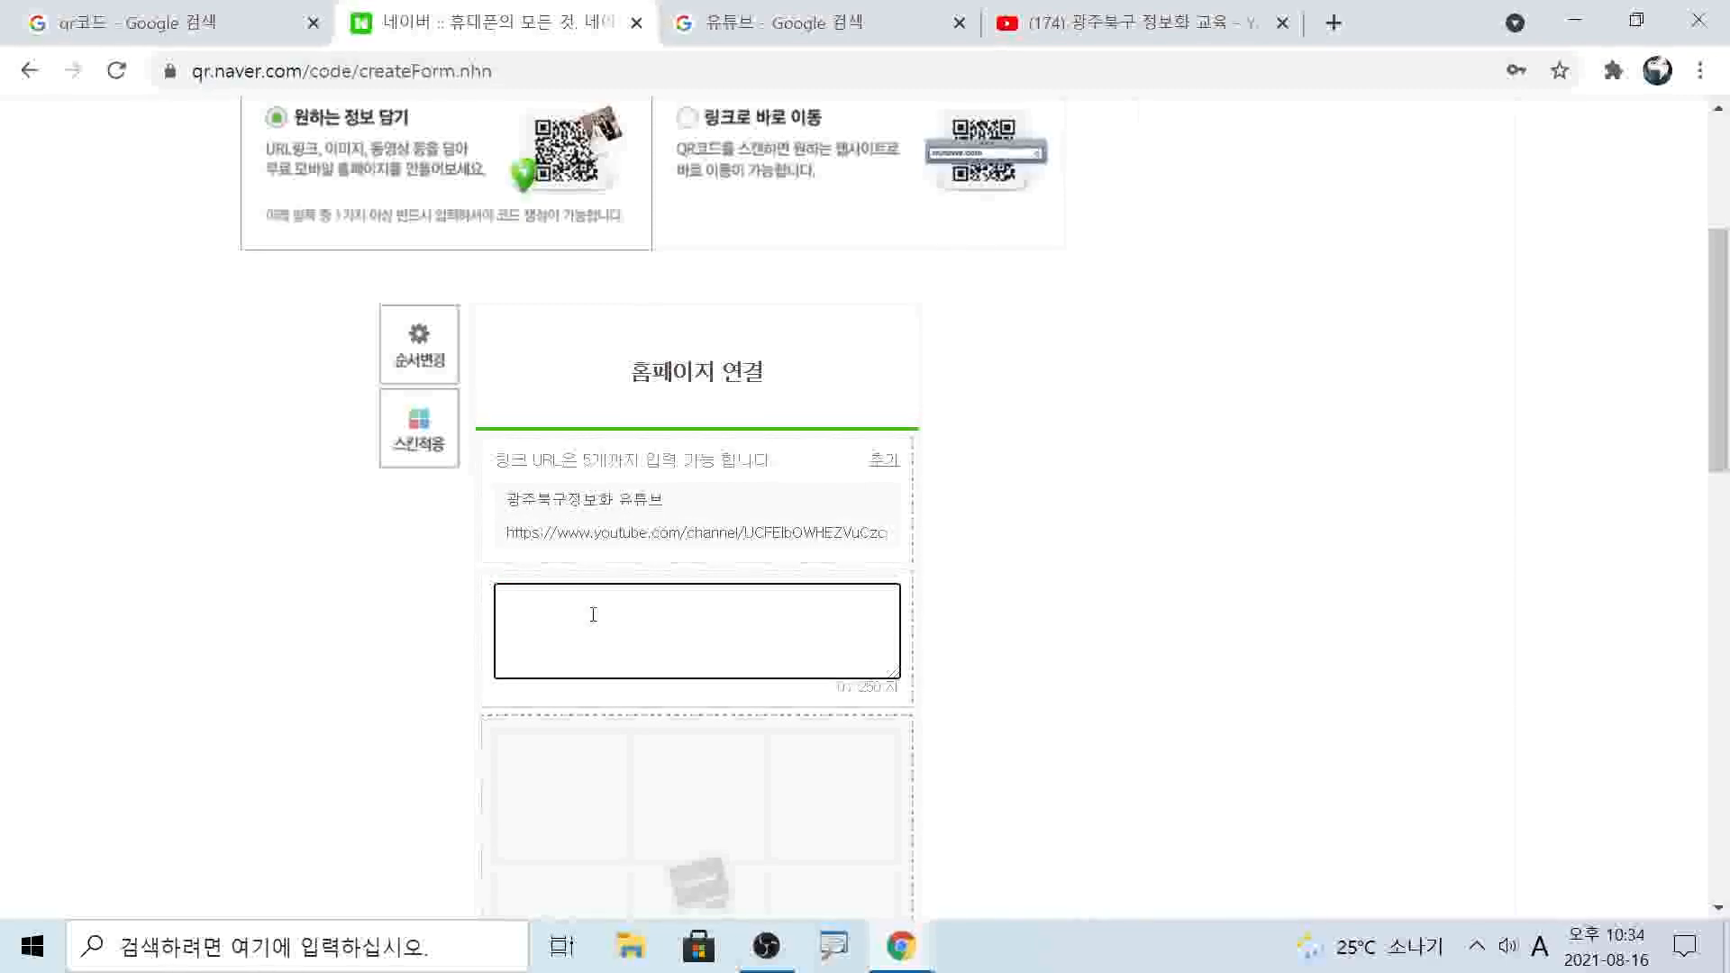
pyautogui.write('rhkd')
pyautogui.press('Hangul')
pyautogui.write('광주북구청에서 운영하는')
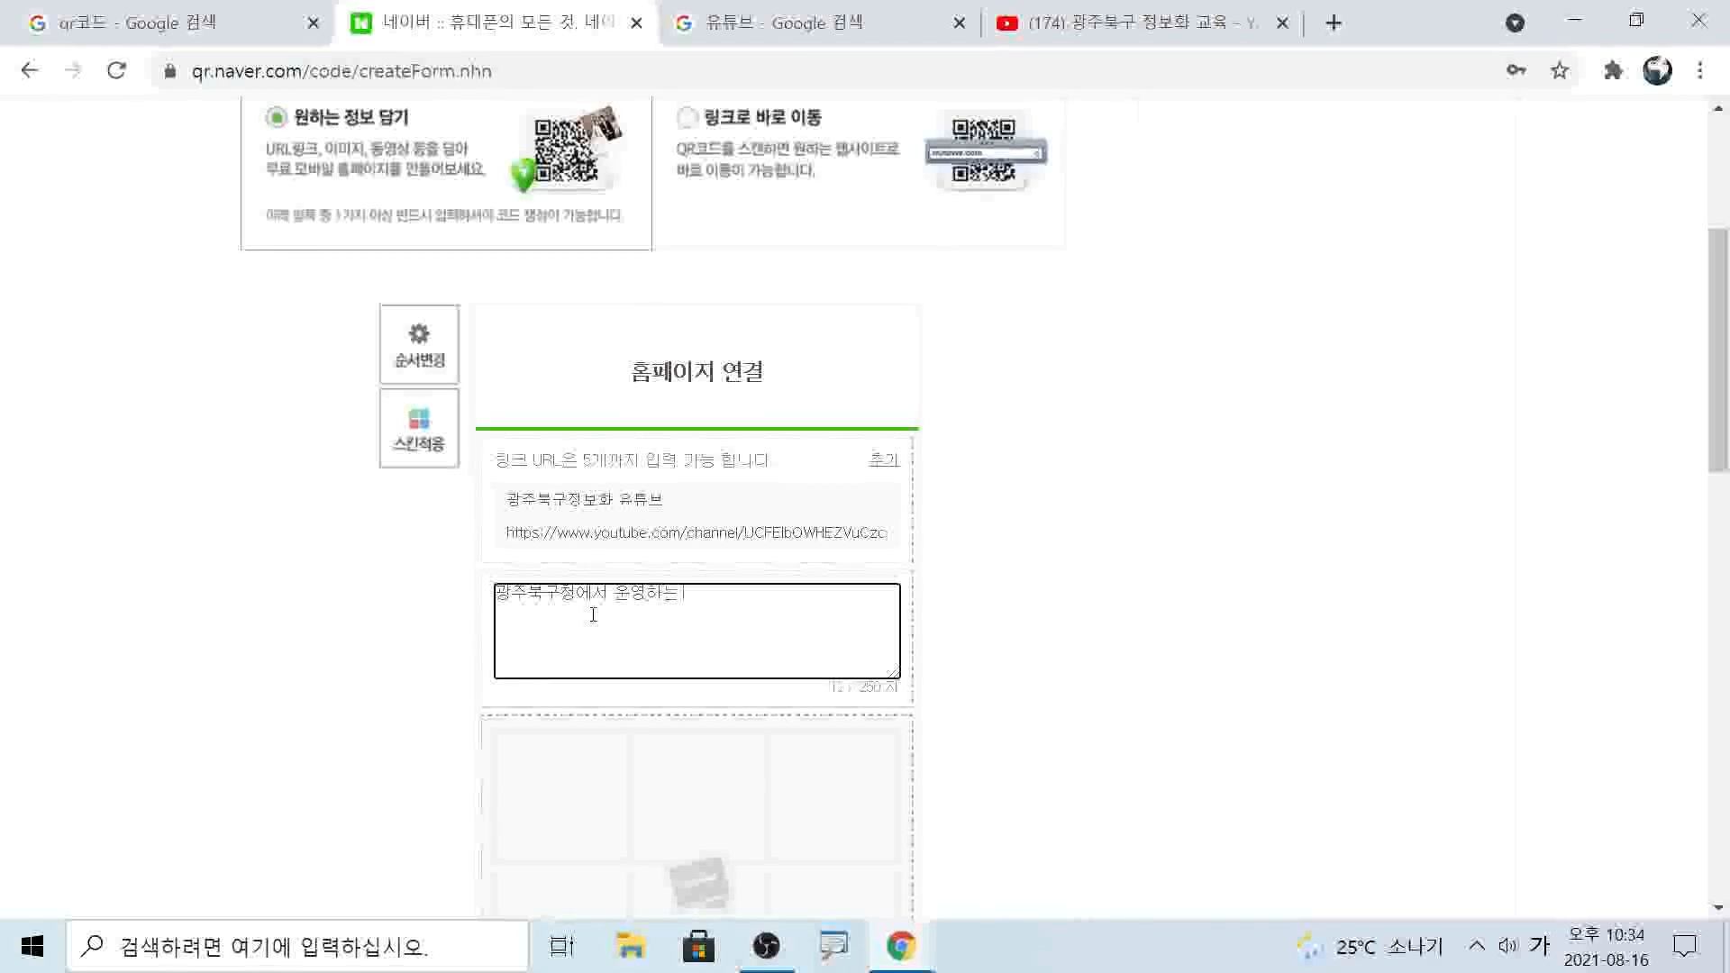
pyautogui.write(' 정보화 교육 유튜브 사이트이며')
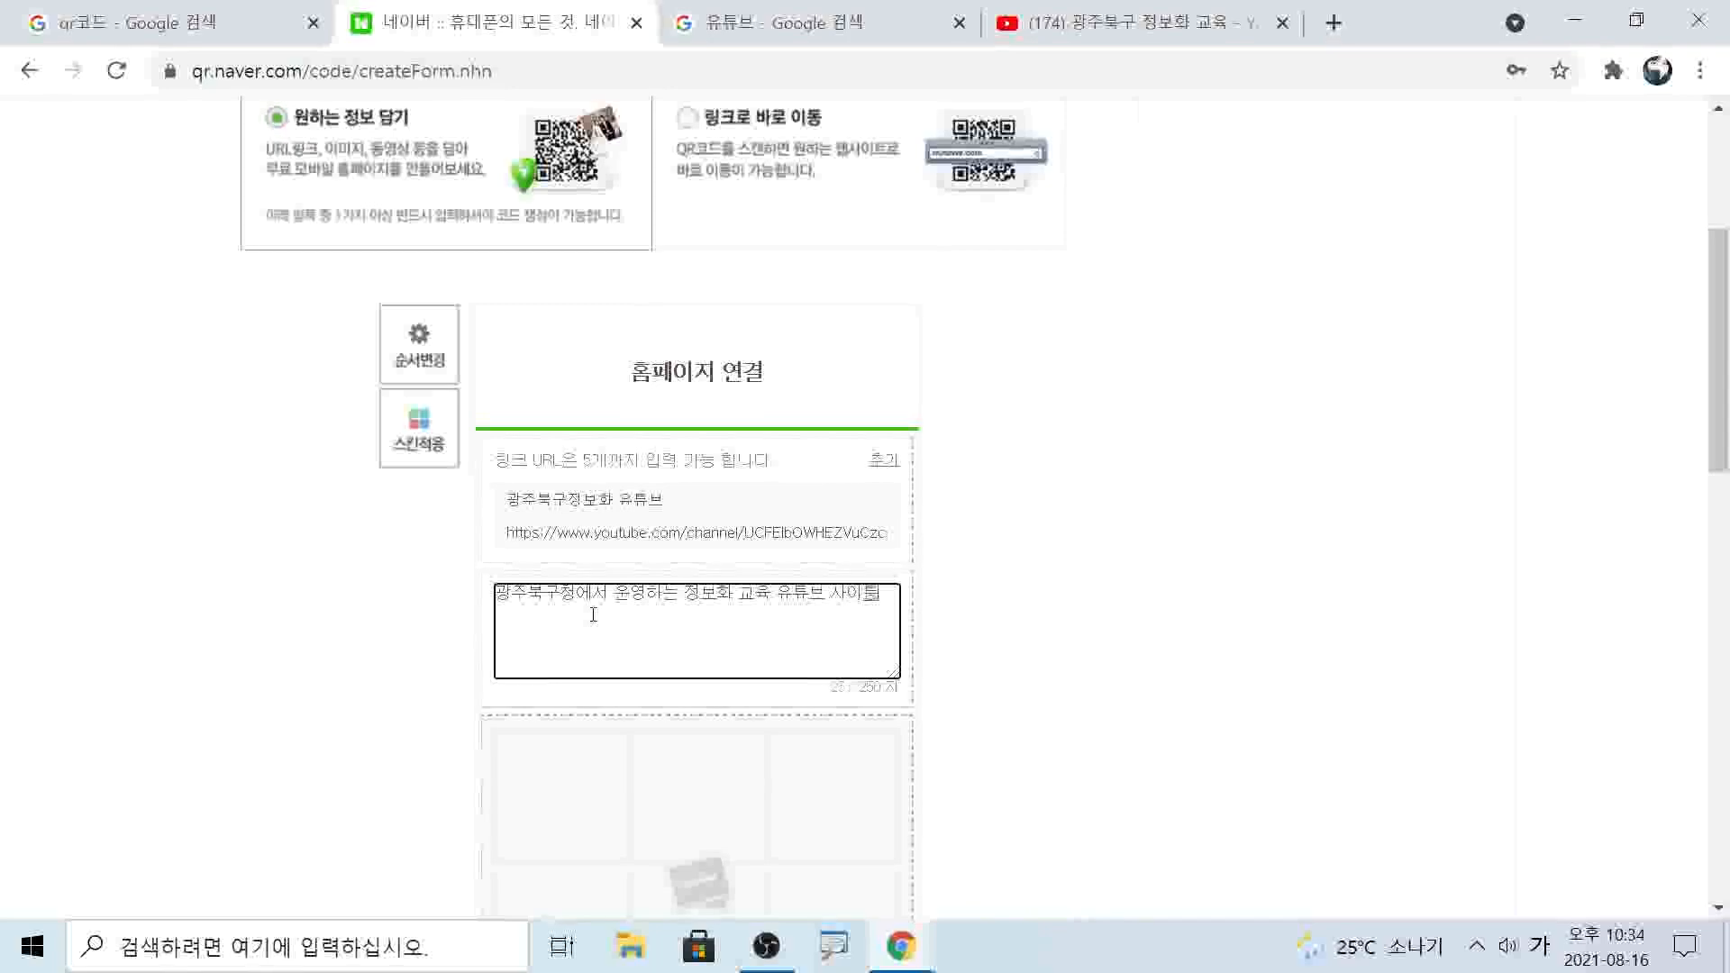
pyautogui.press('BackSpace')
pyautogui.write('의')
pyautogui.write('니다.')
pyautogui.scroll(-5, 794, 676)
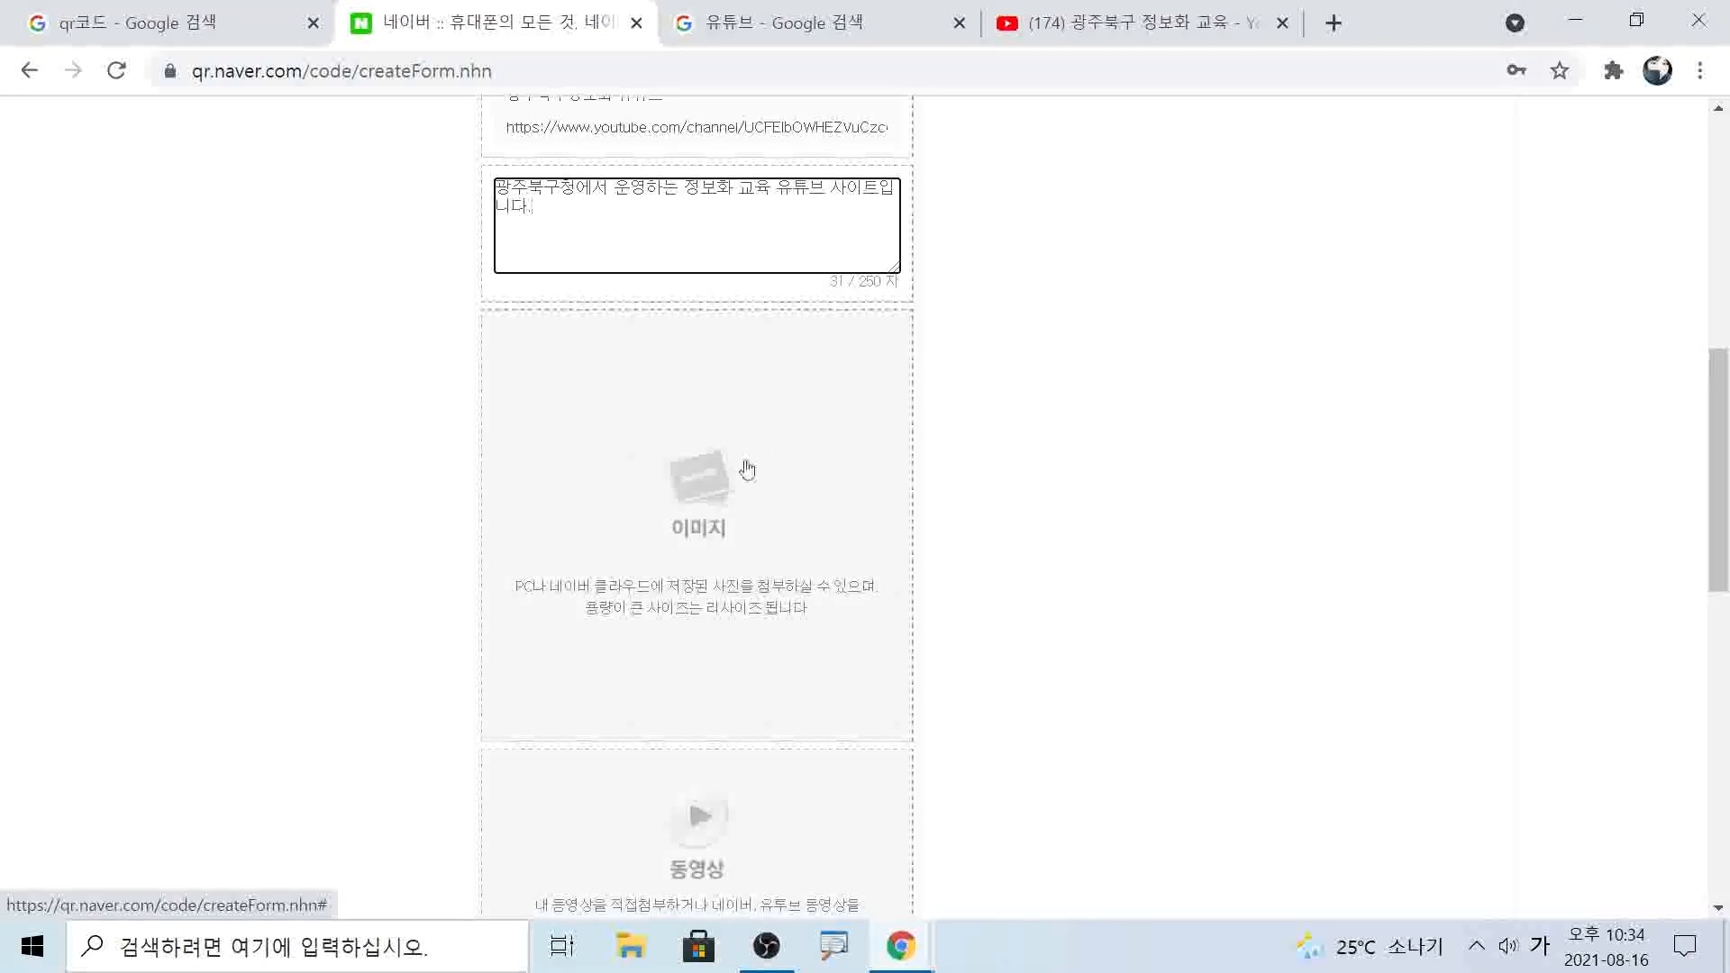
pyautogui.scroll(-4, 715, 487)
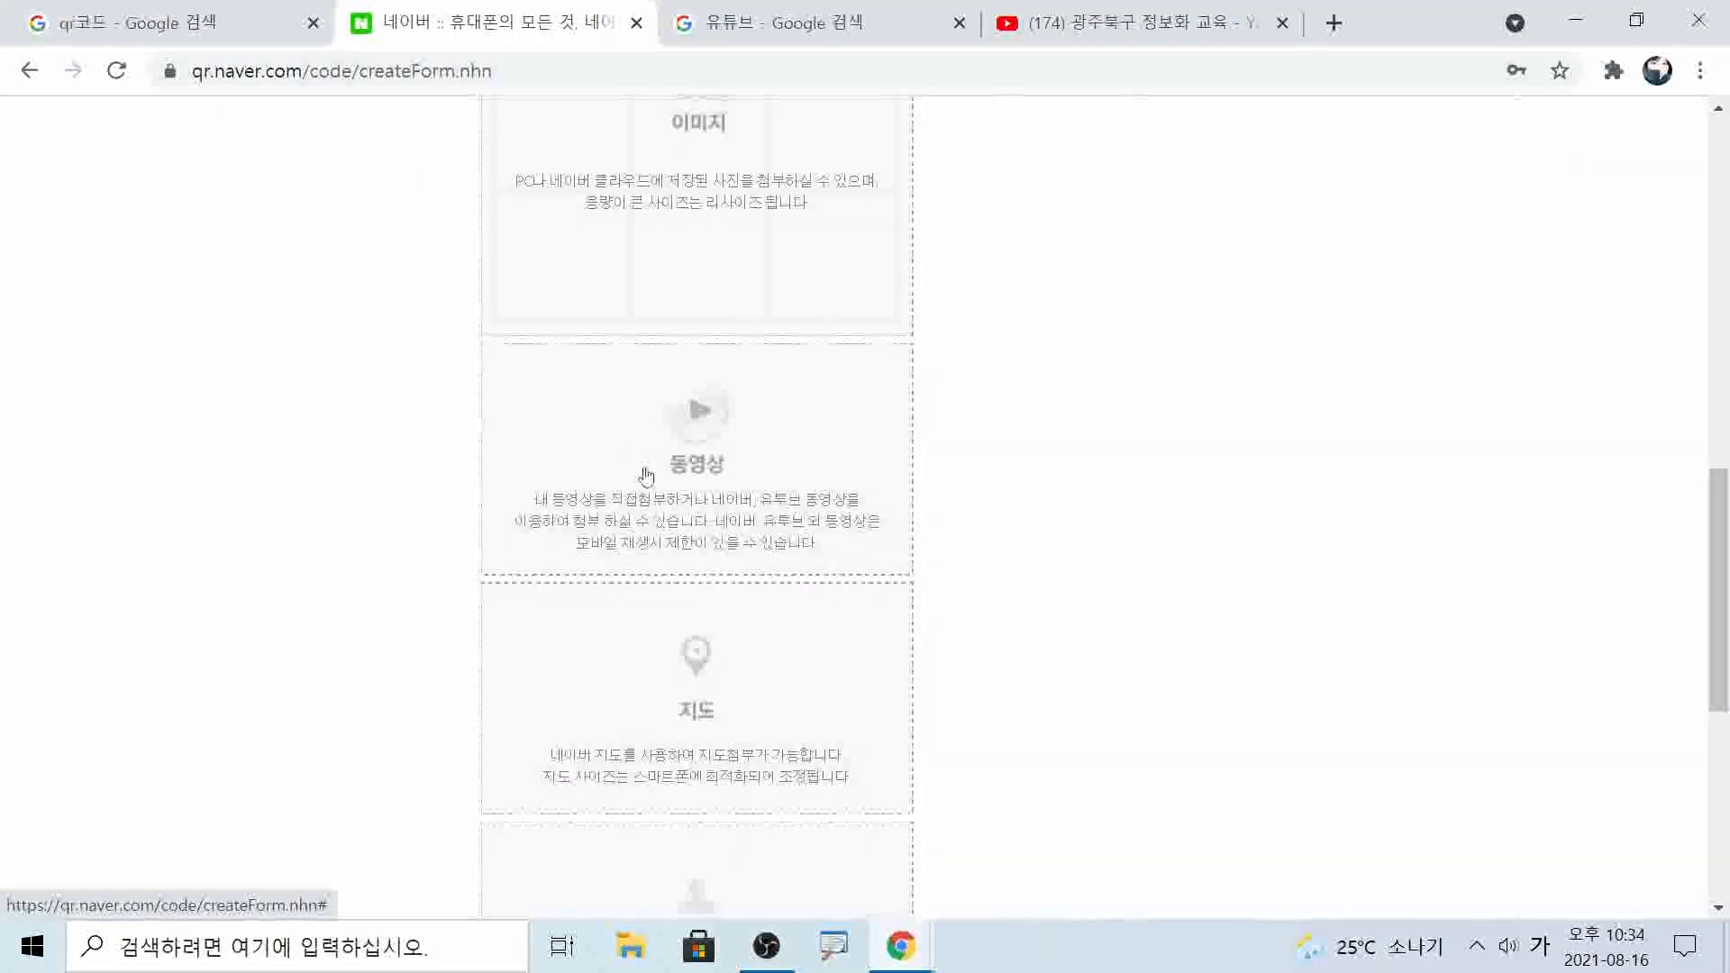
pyautogui.scroll(-4, 761, 374)
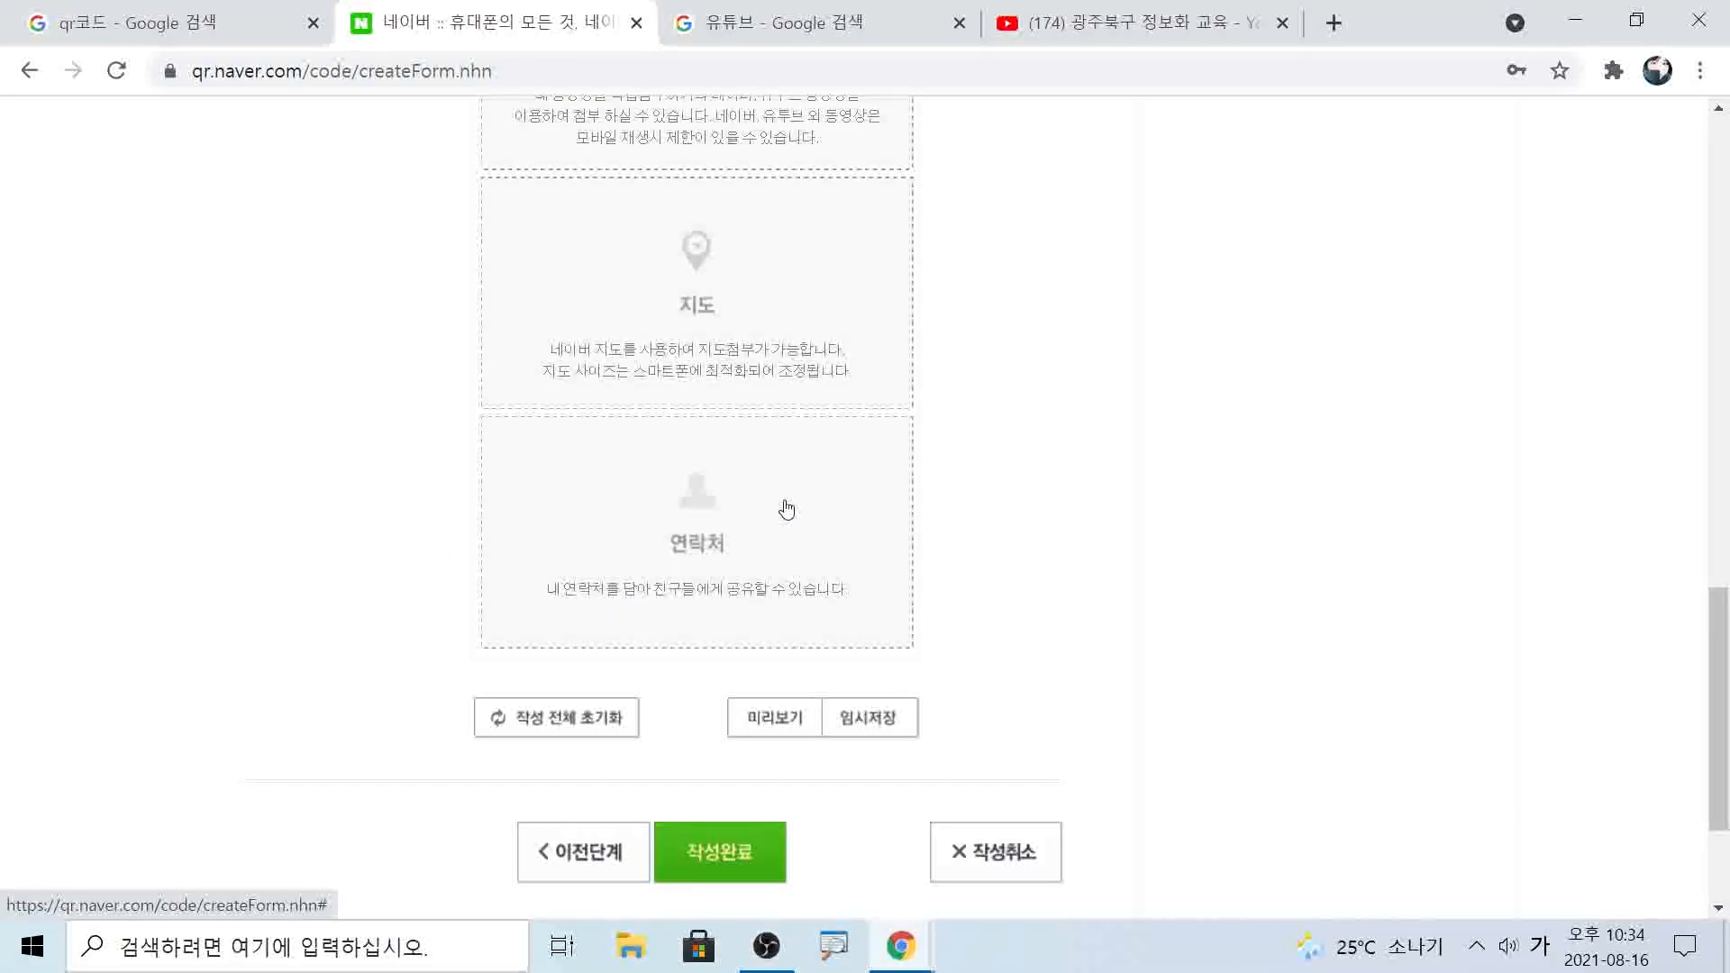
pyautogui.scroll(15, 786, 509)
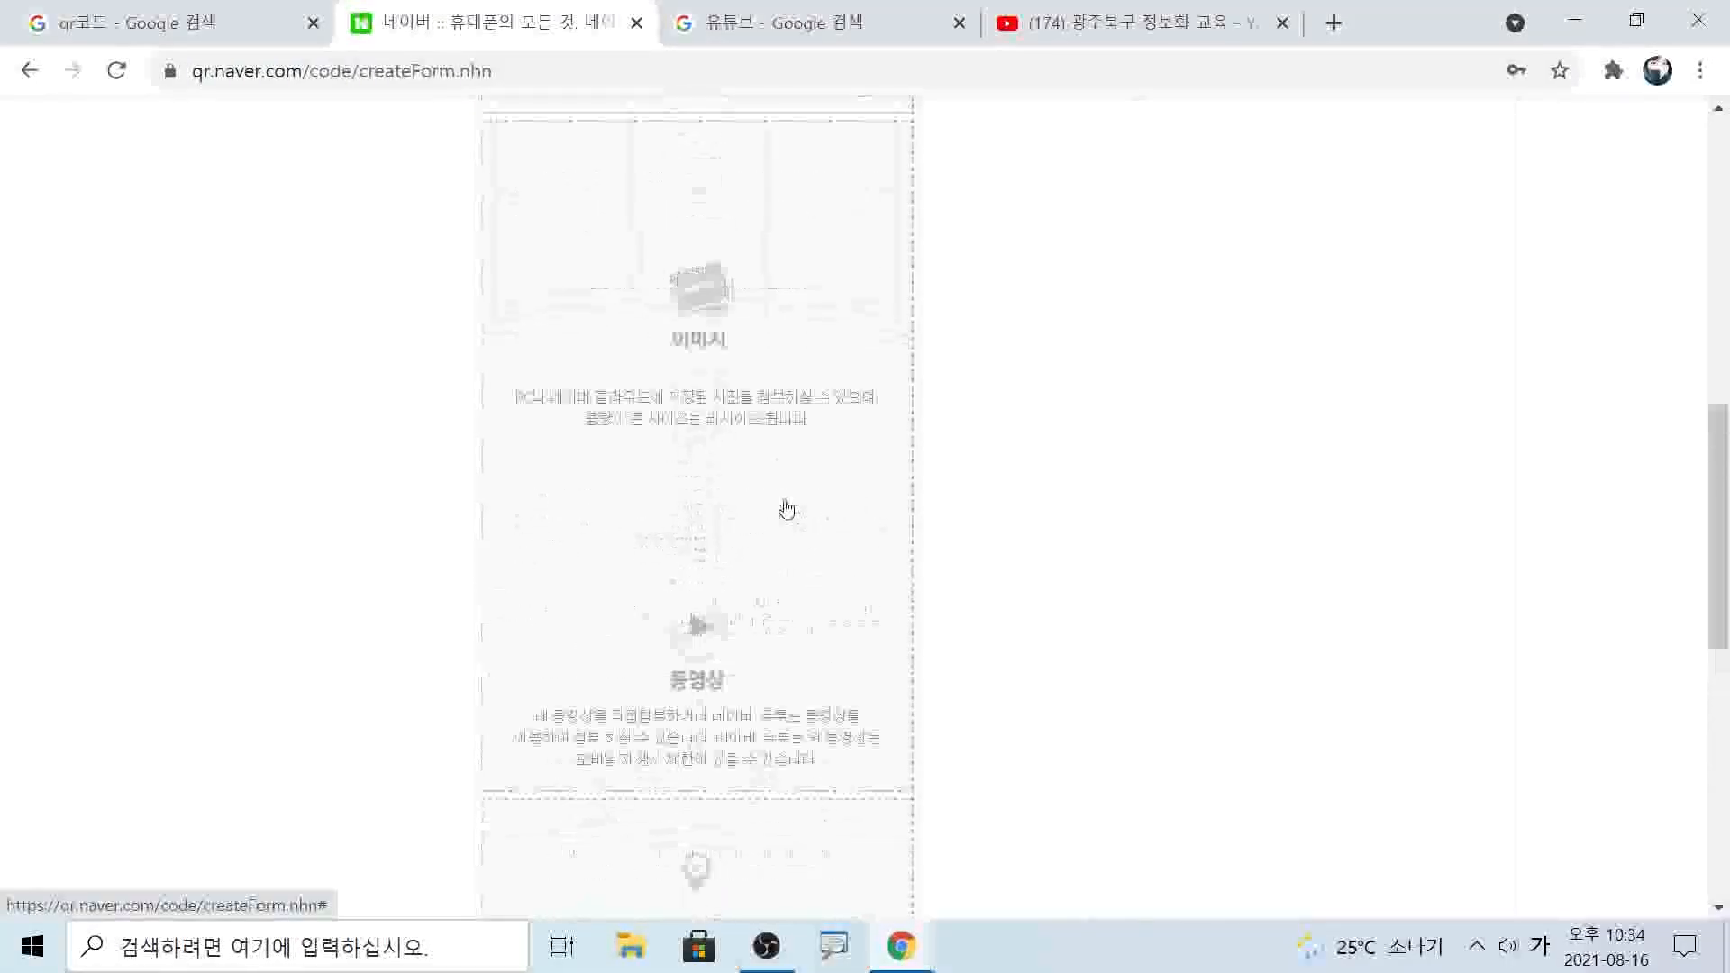
pyautogui.scroll(-4, 781, 544)
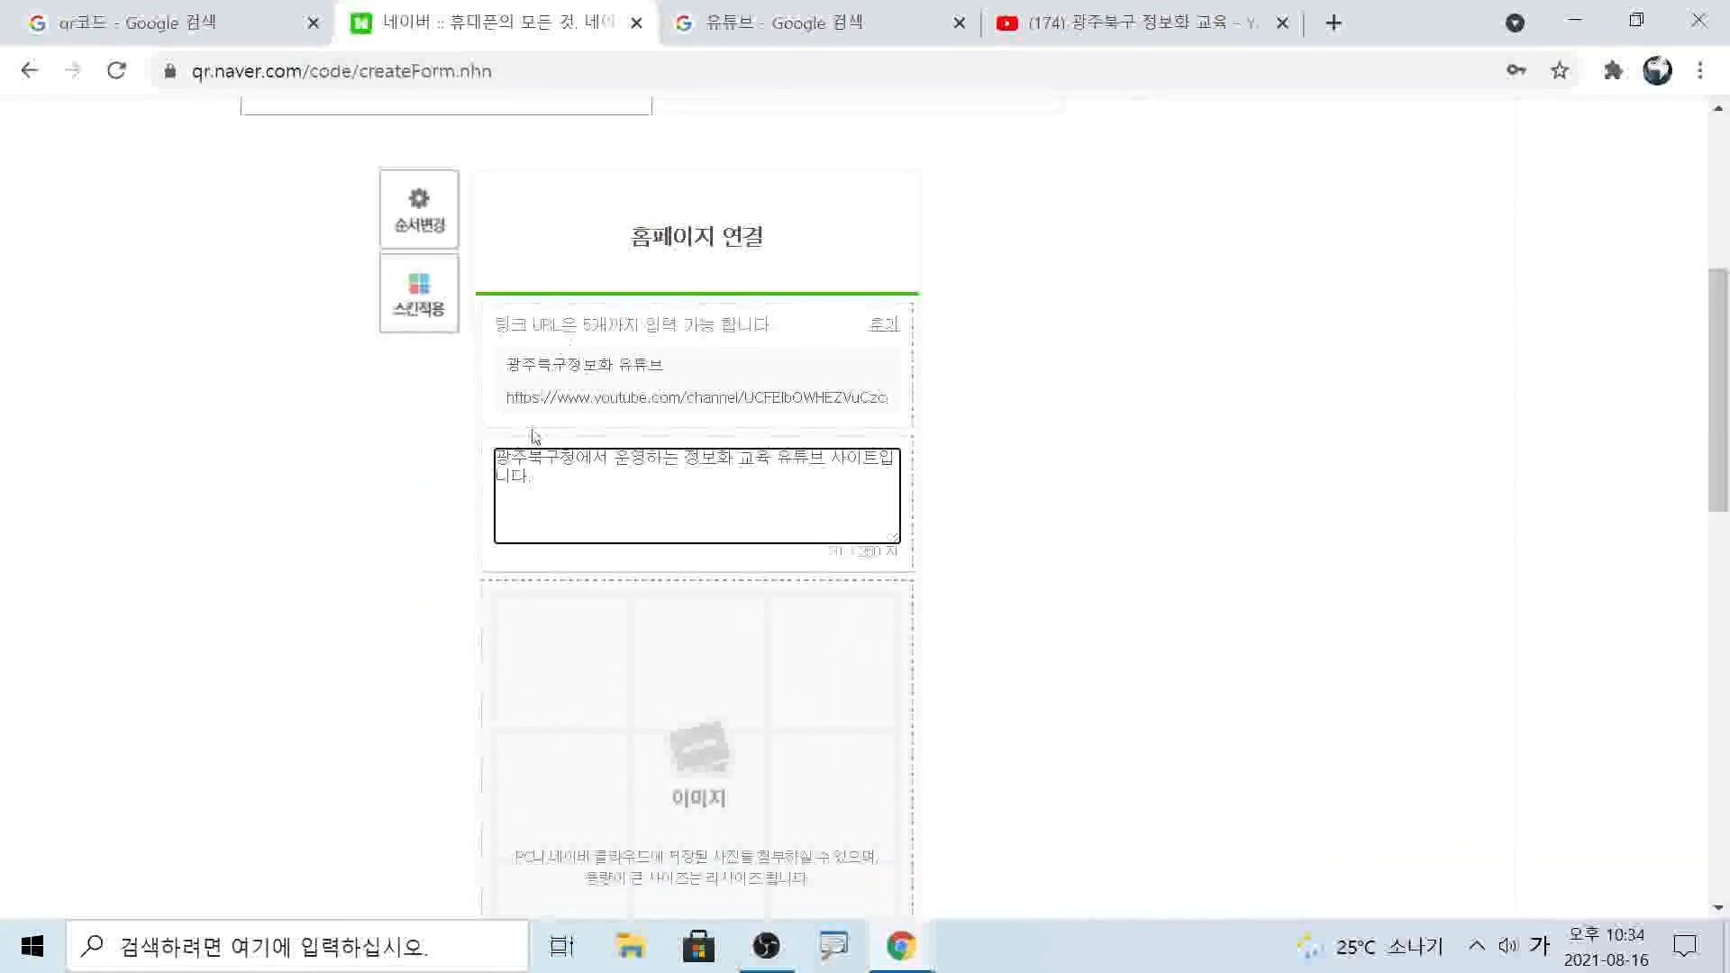
pyautogui.scroll(-12, 802, 603)
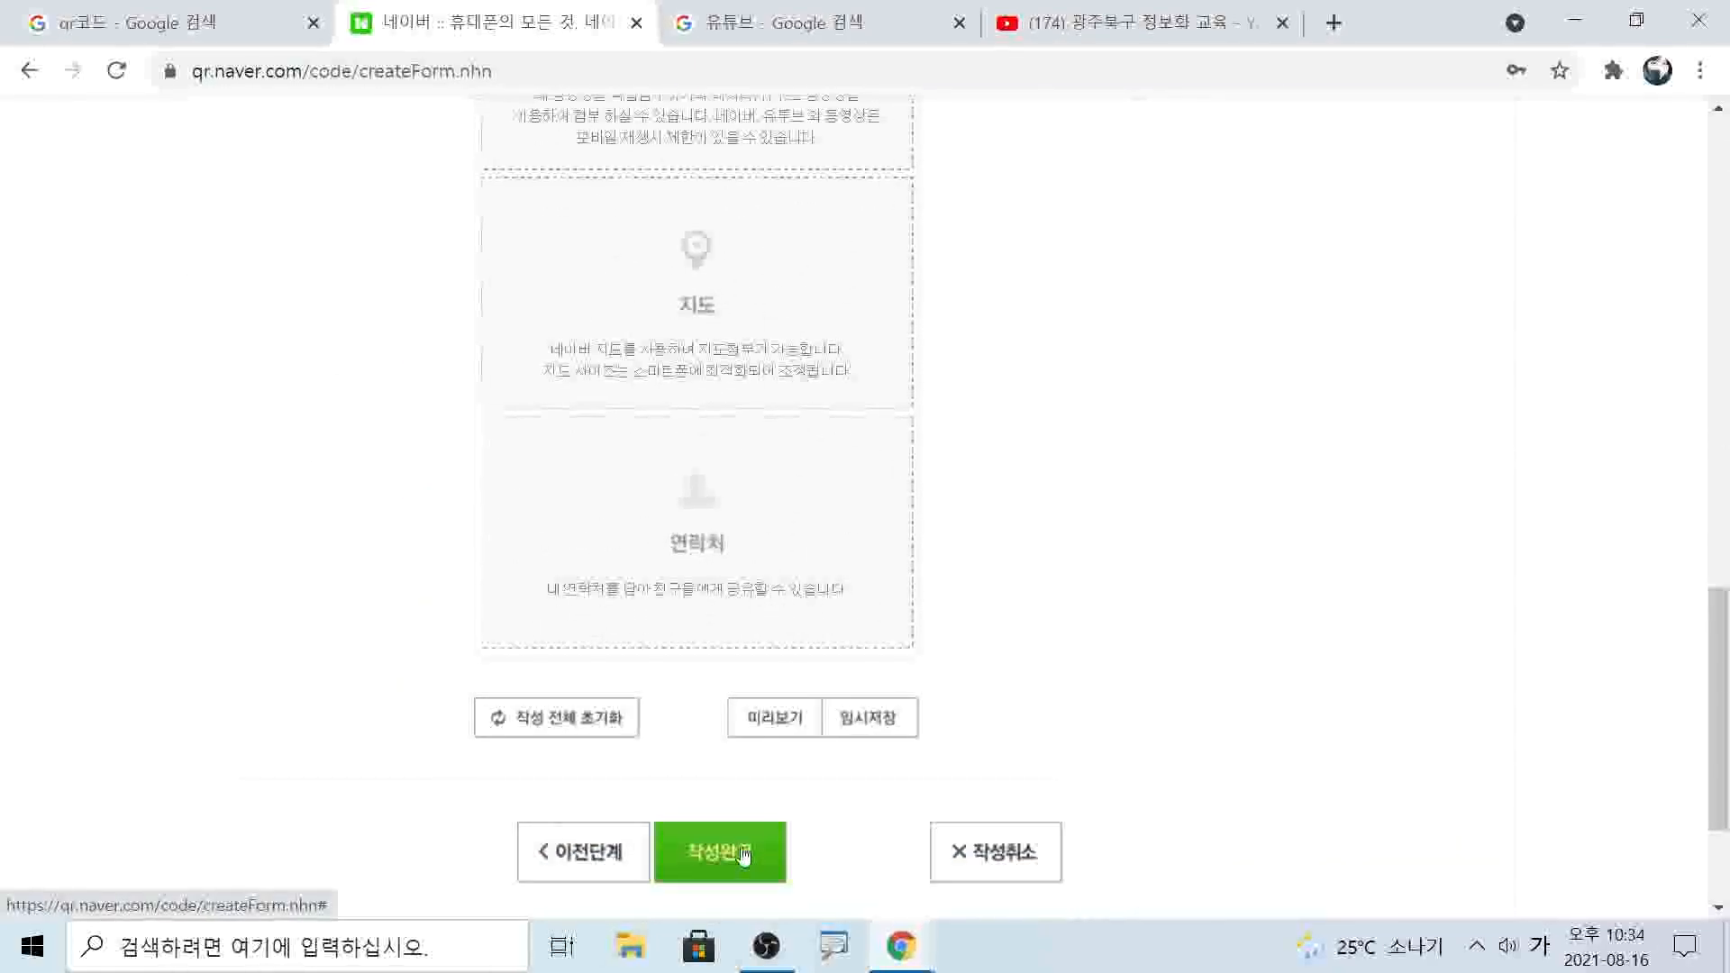
pyautogui.click(743, 853)
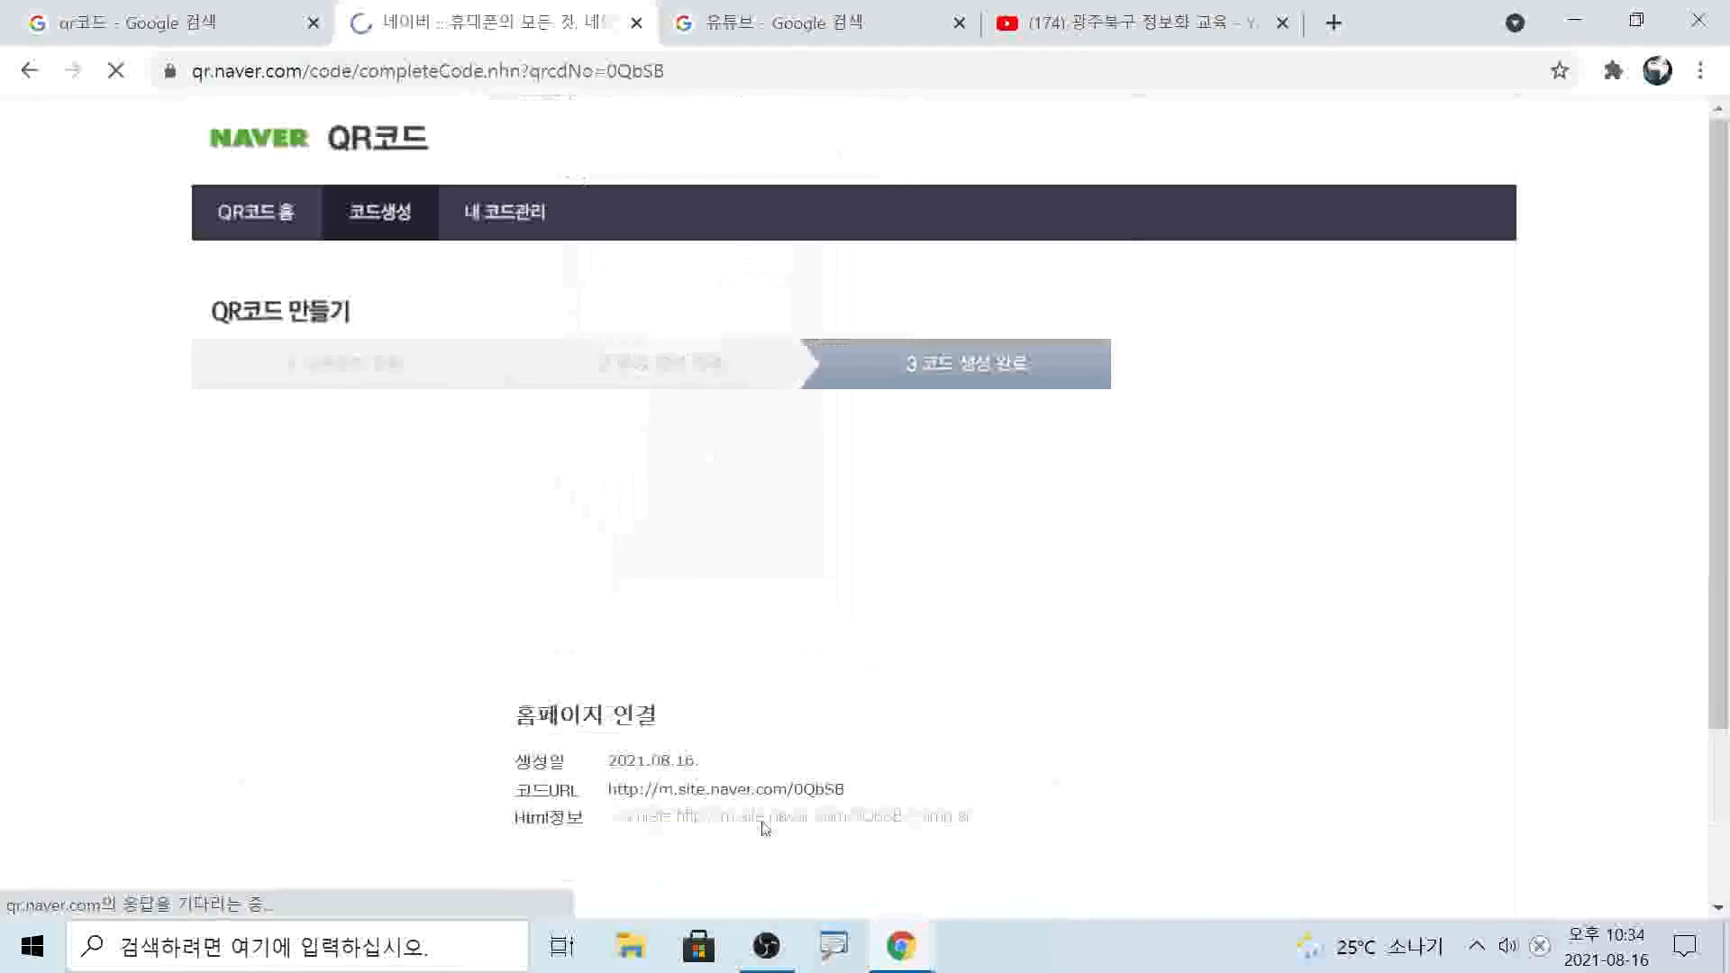
pyautogui.scroll(-3, 821, 737)
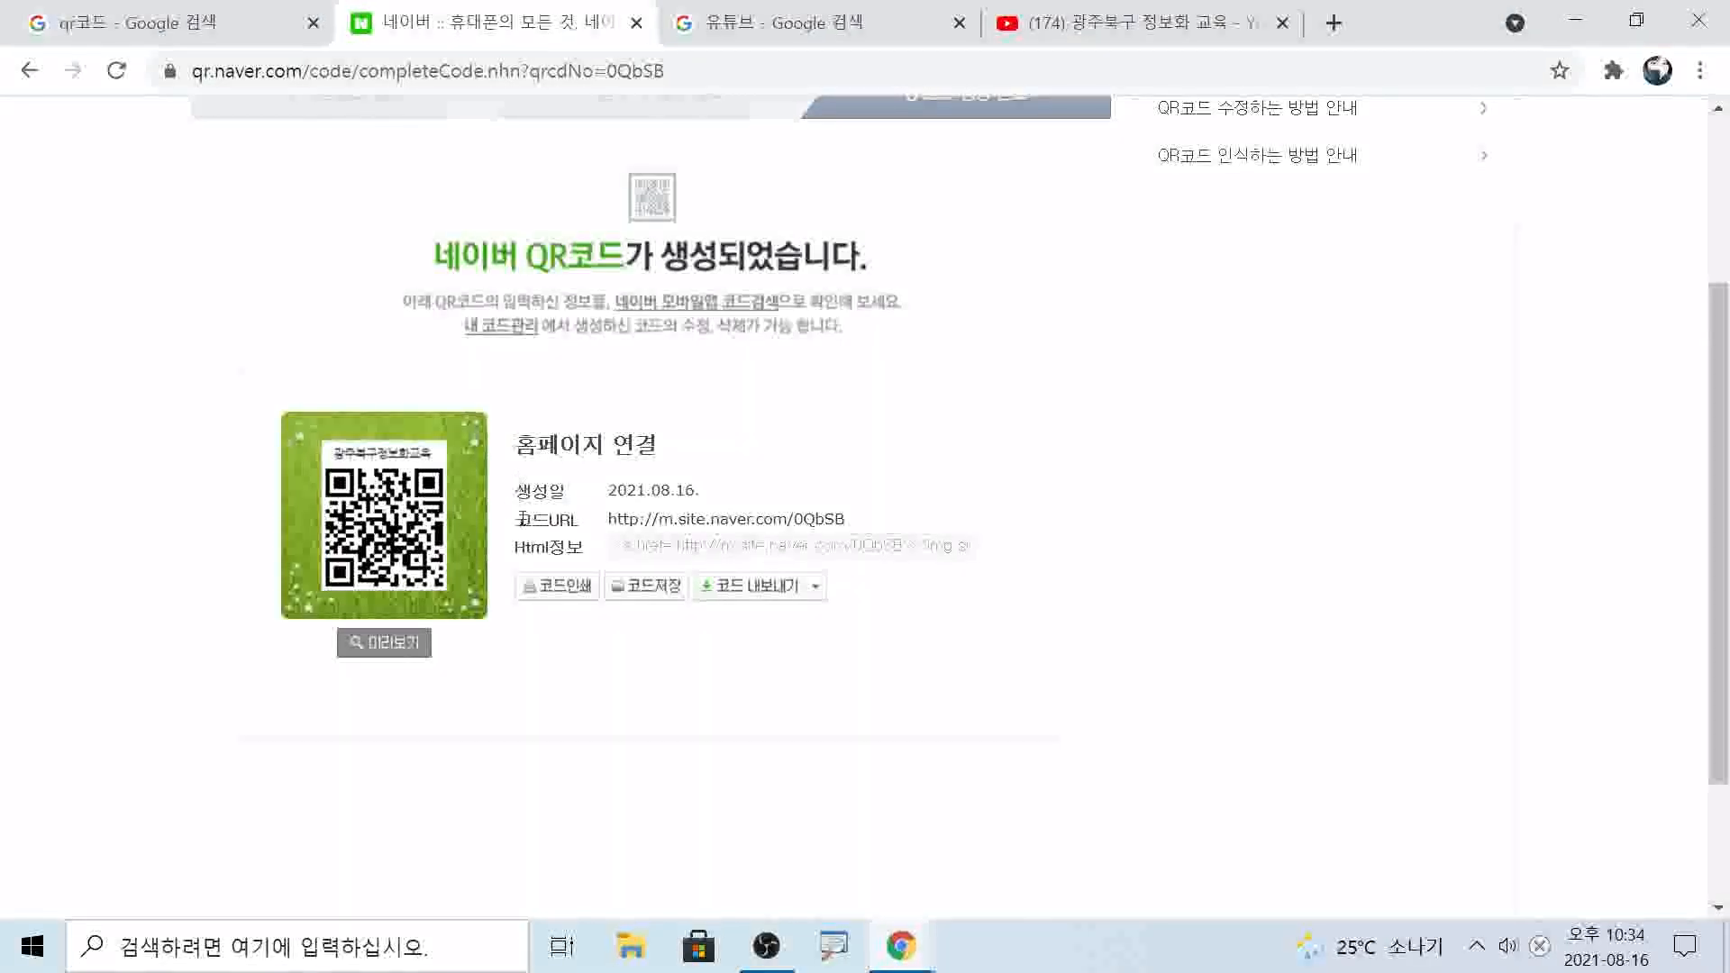
pyautogui.click(411, 644)
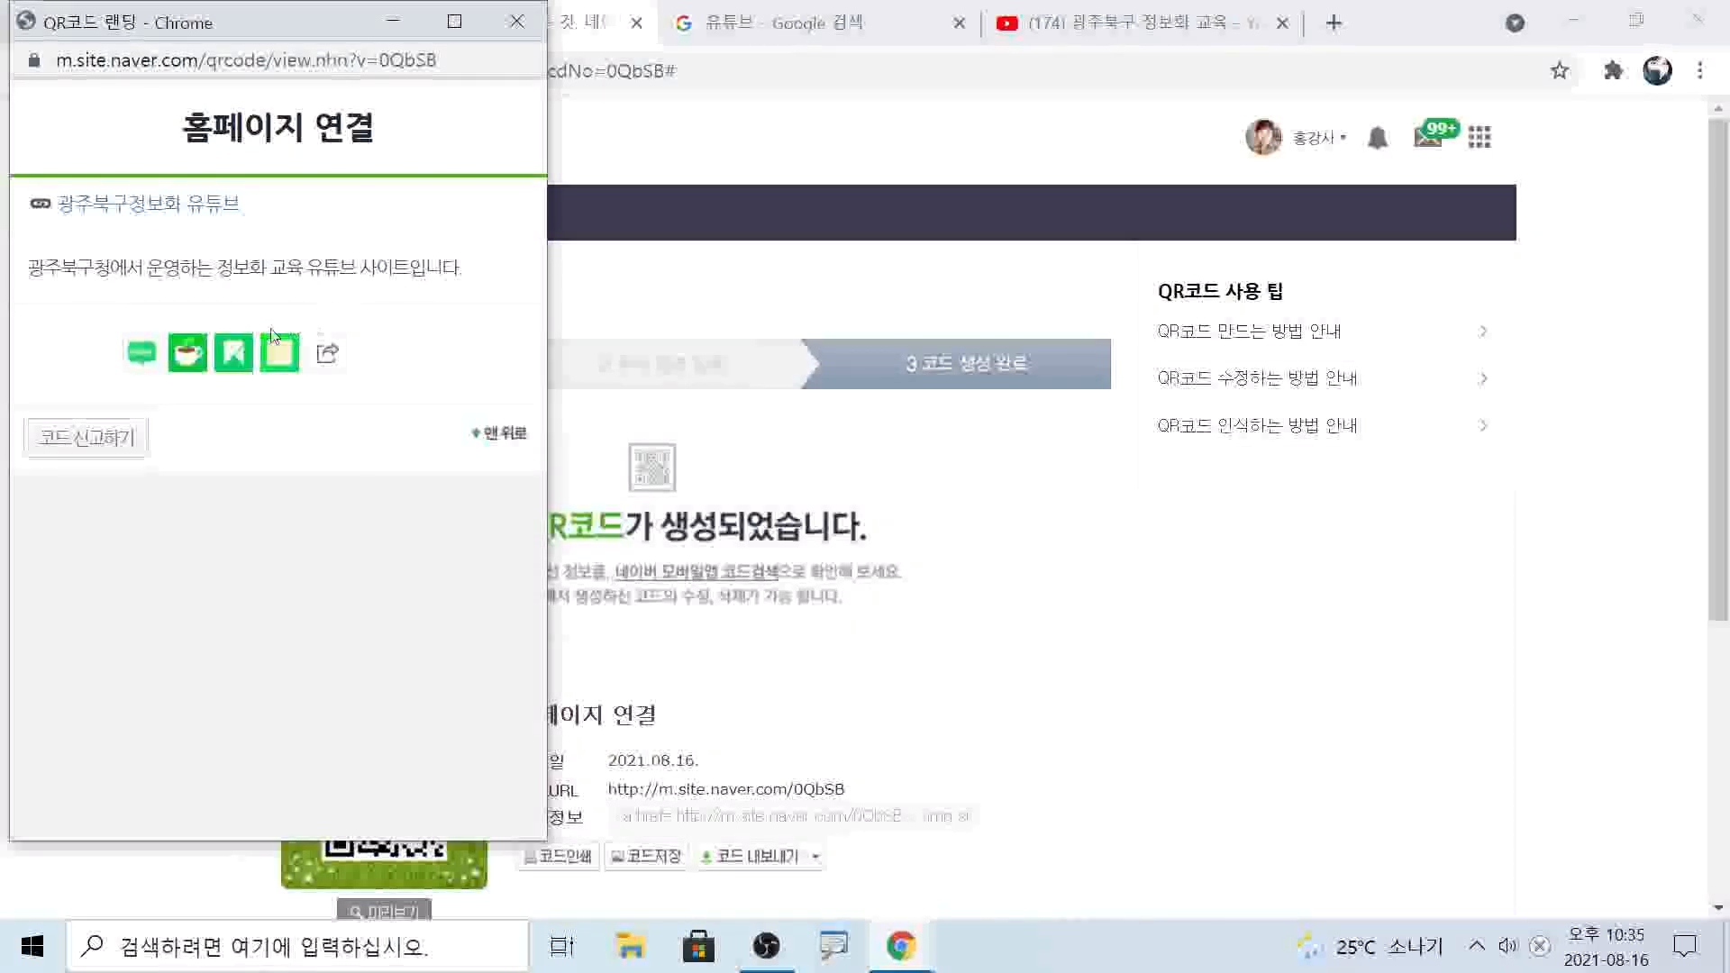
pyautogui.click(147, 212)
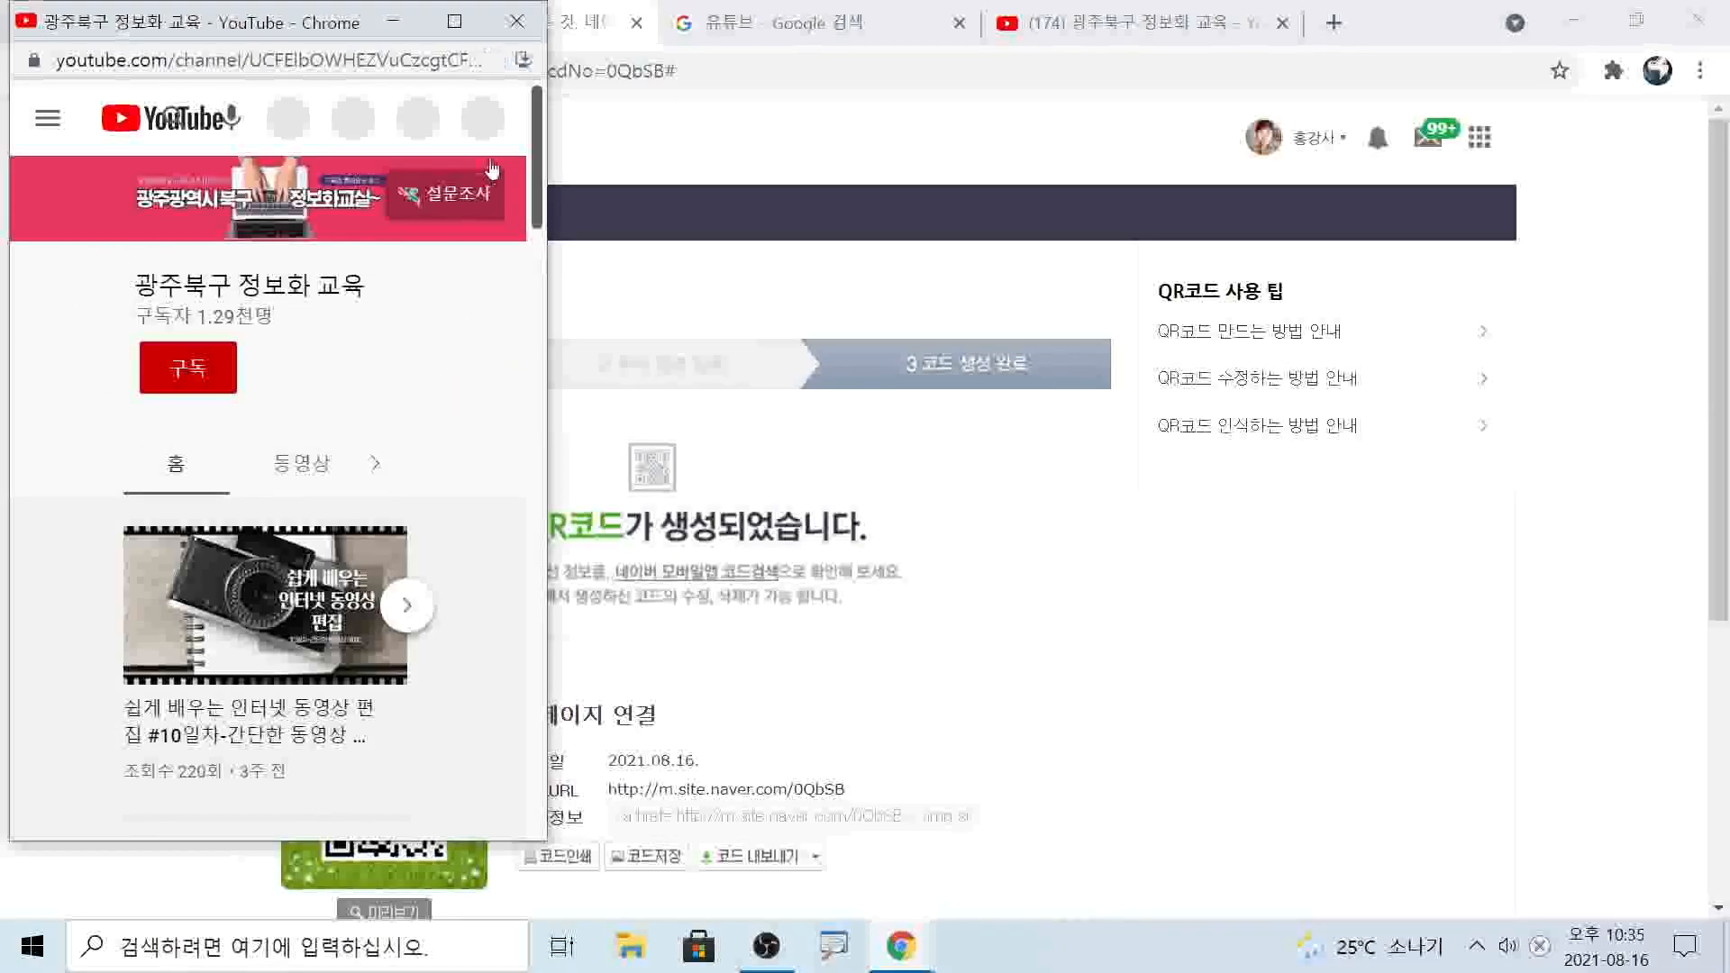
pyautogui.click(518, 21)
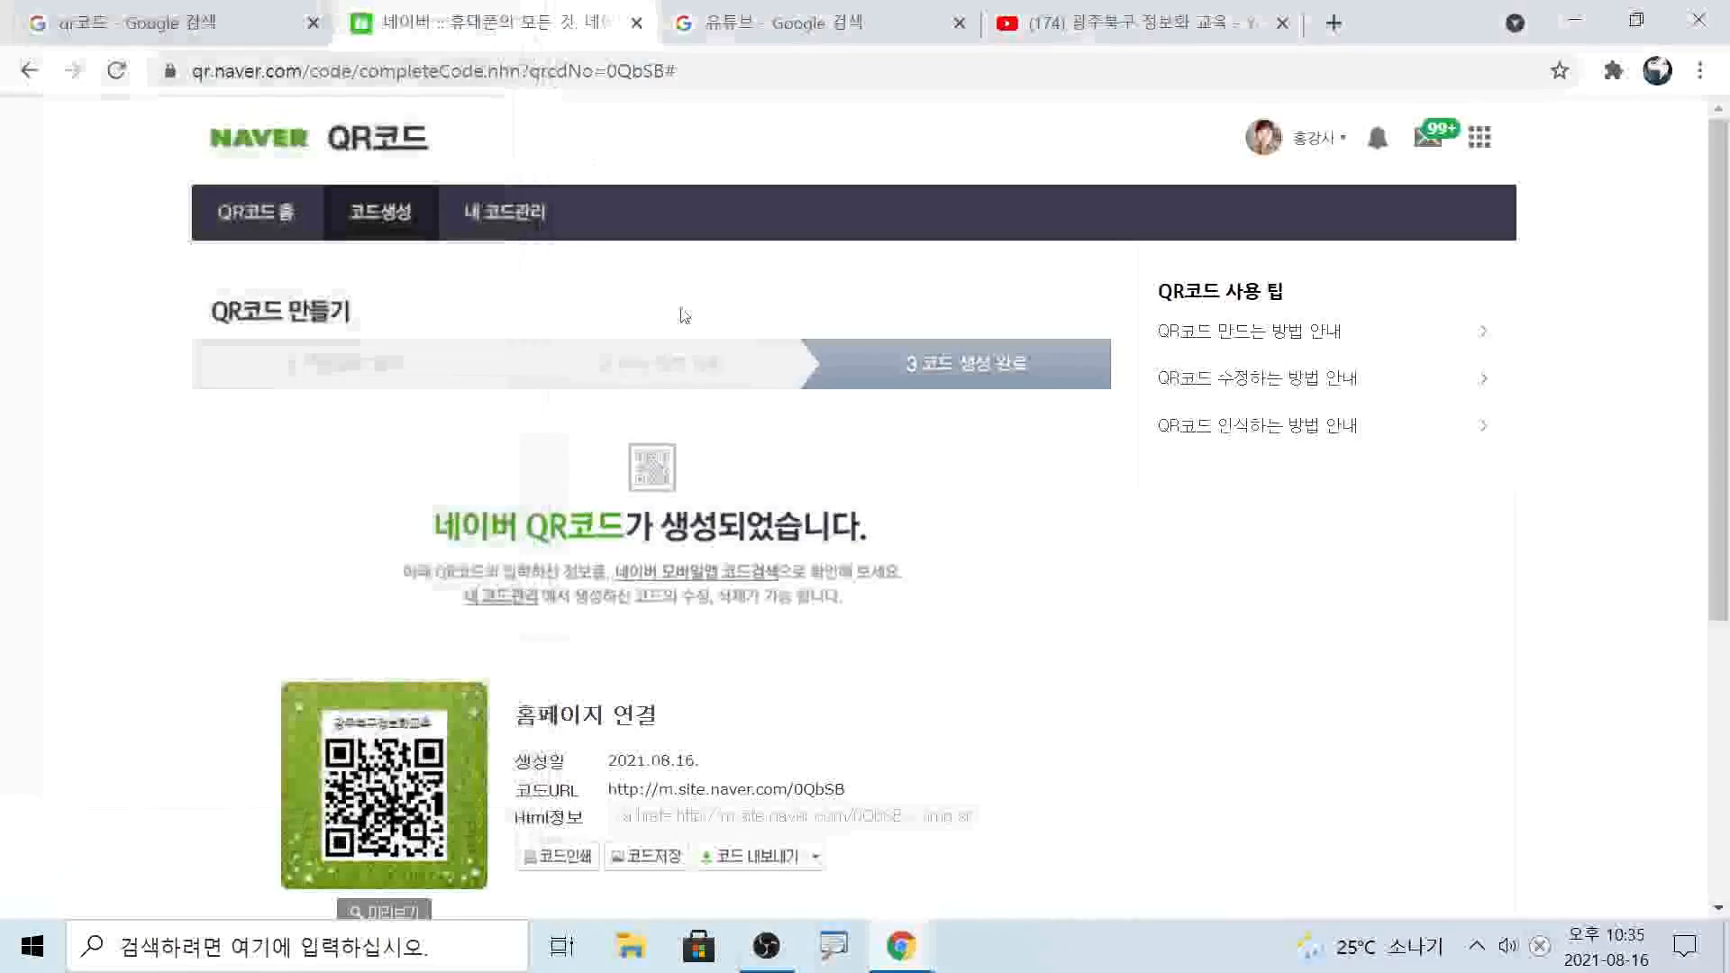
pyautogui.scroll(-5, 685, 549)
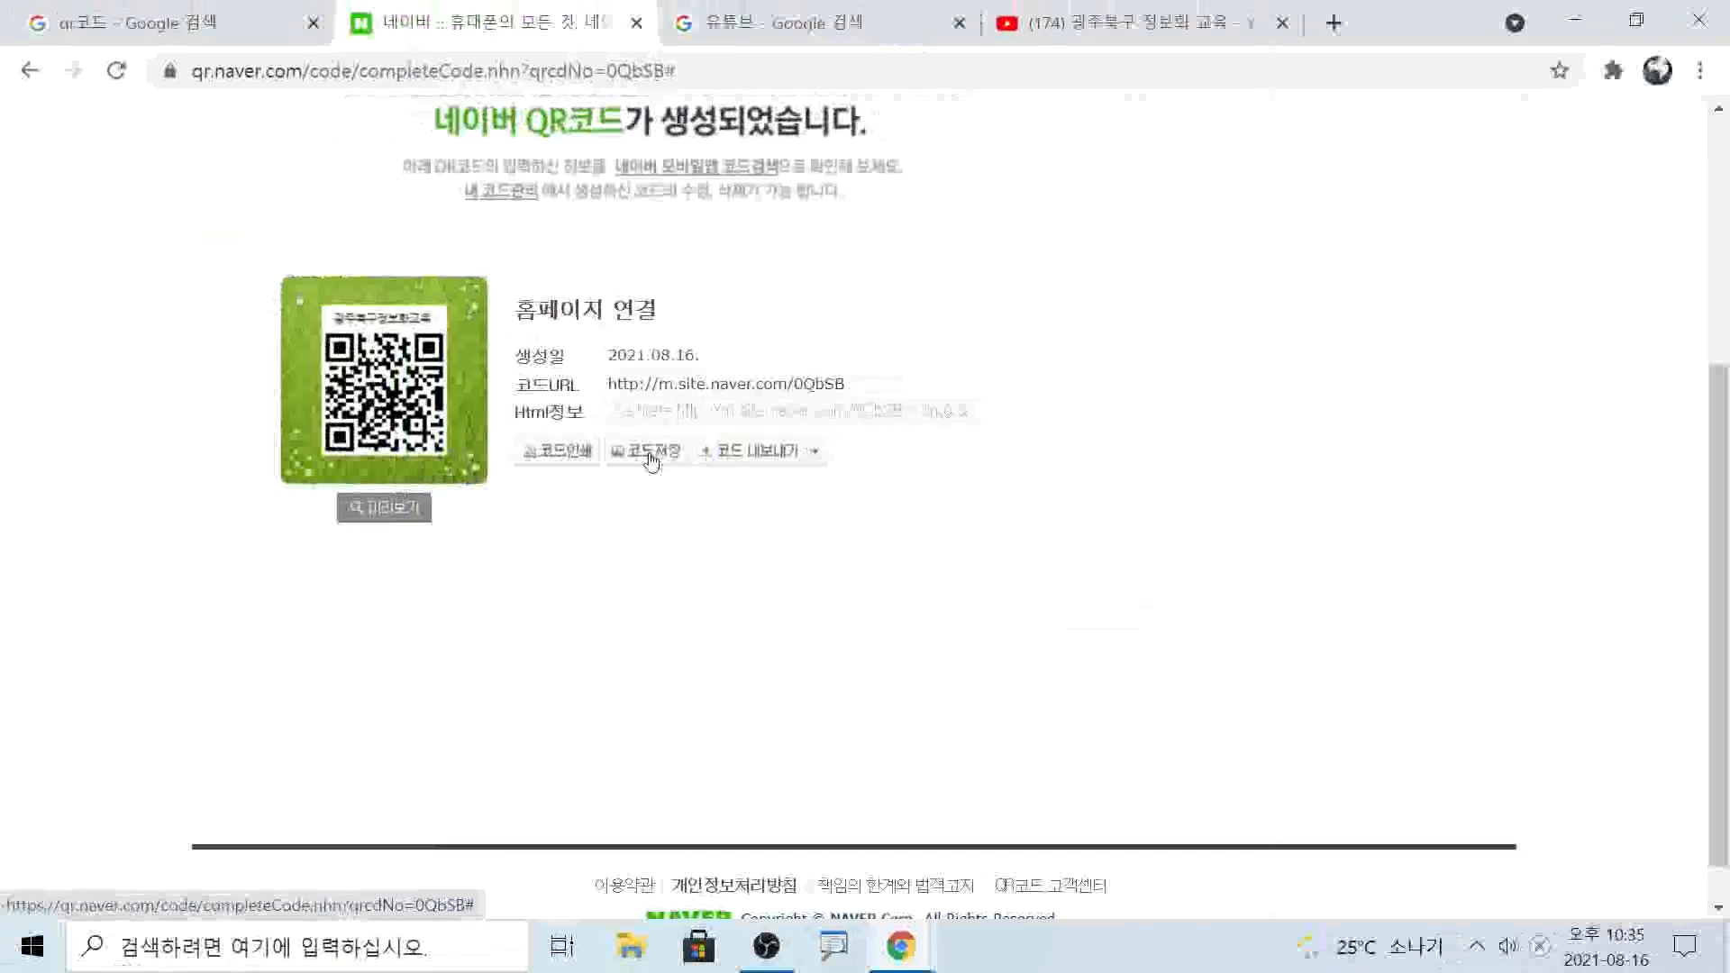
# Download the code image via 코드저장 as QRCodeImg.jpg, 357 x 357, to 바탕 화면
pyautogui.click(651, 458)
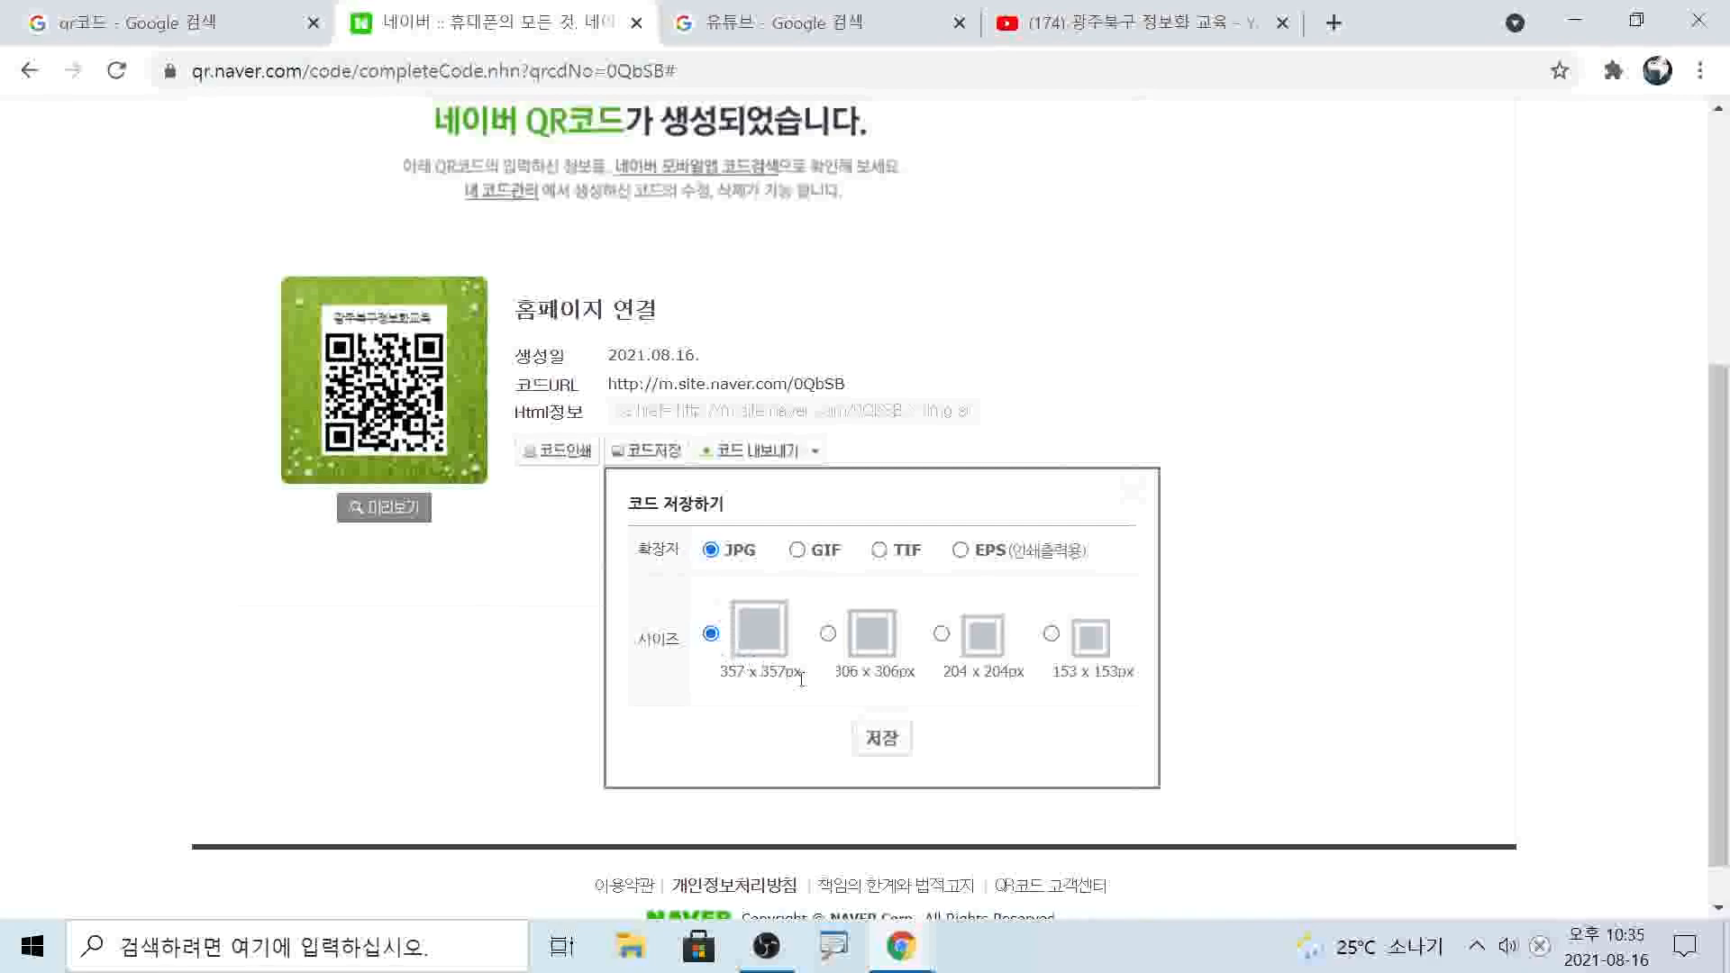
pyautogui.click(883, 738)
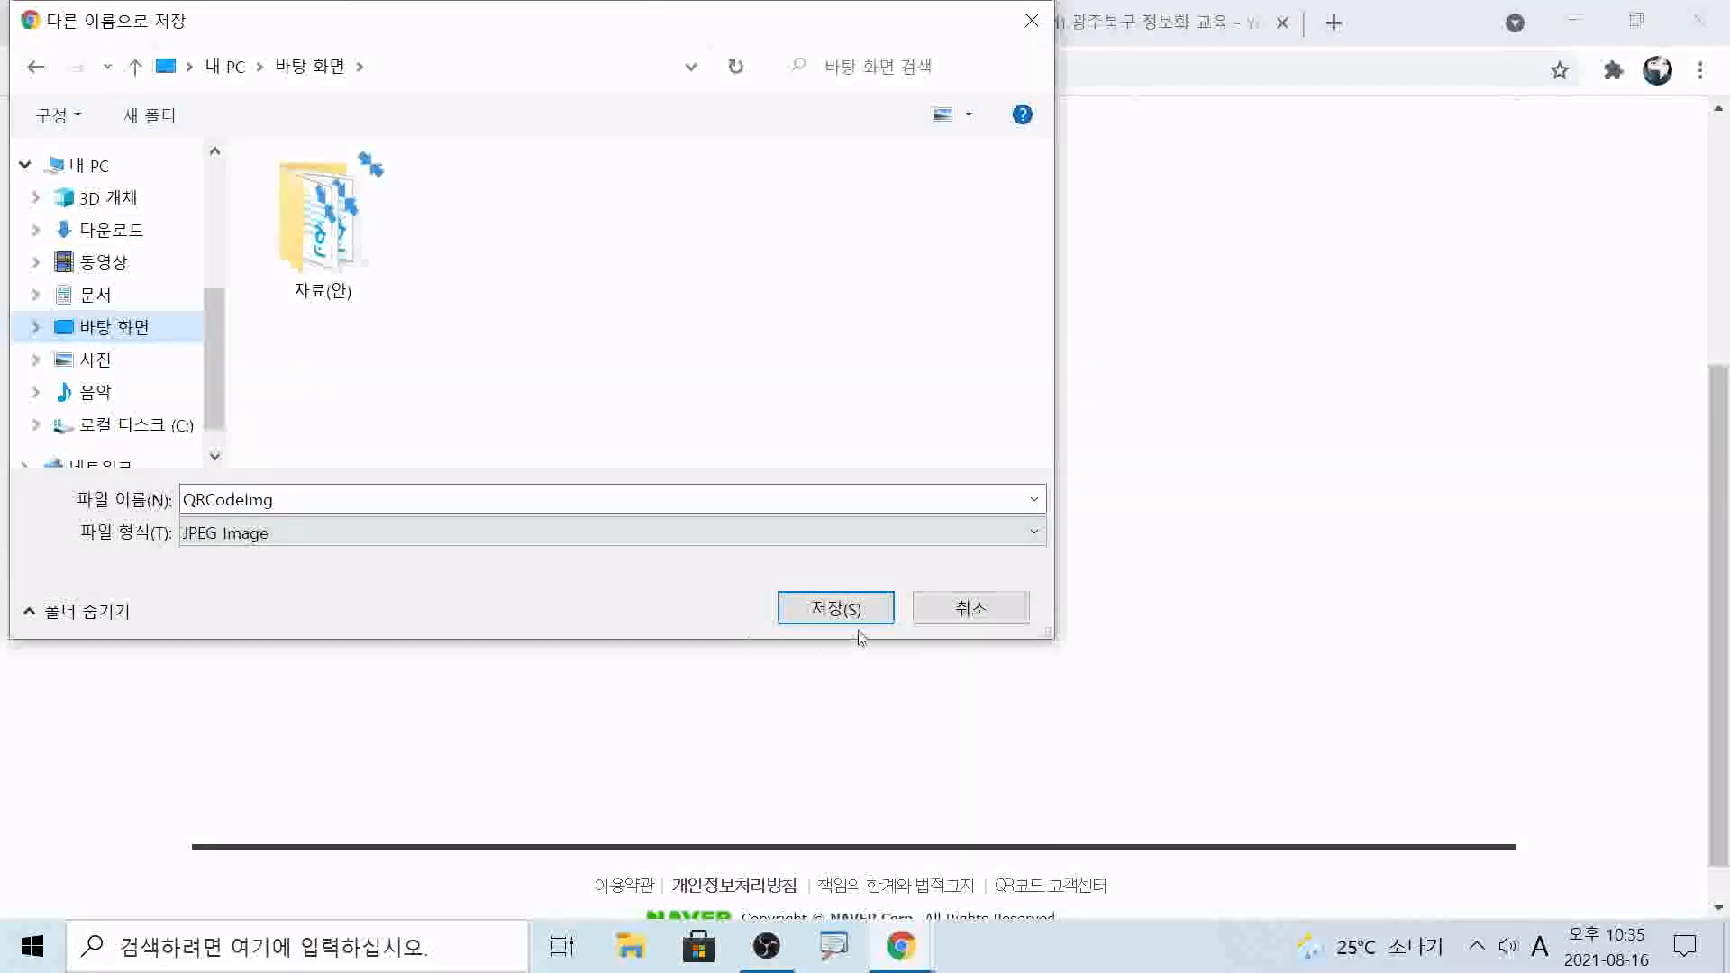
pyautogui.click(838, 608)
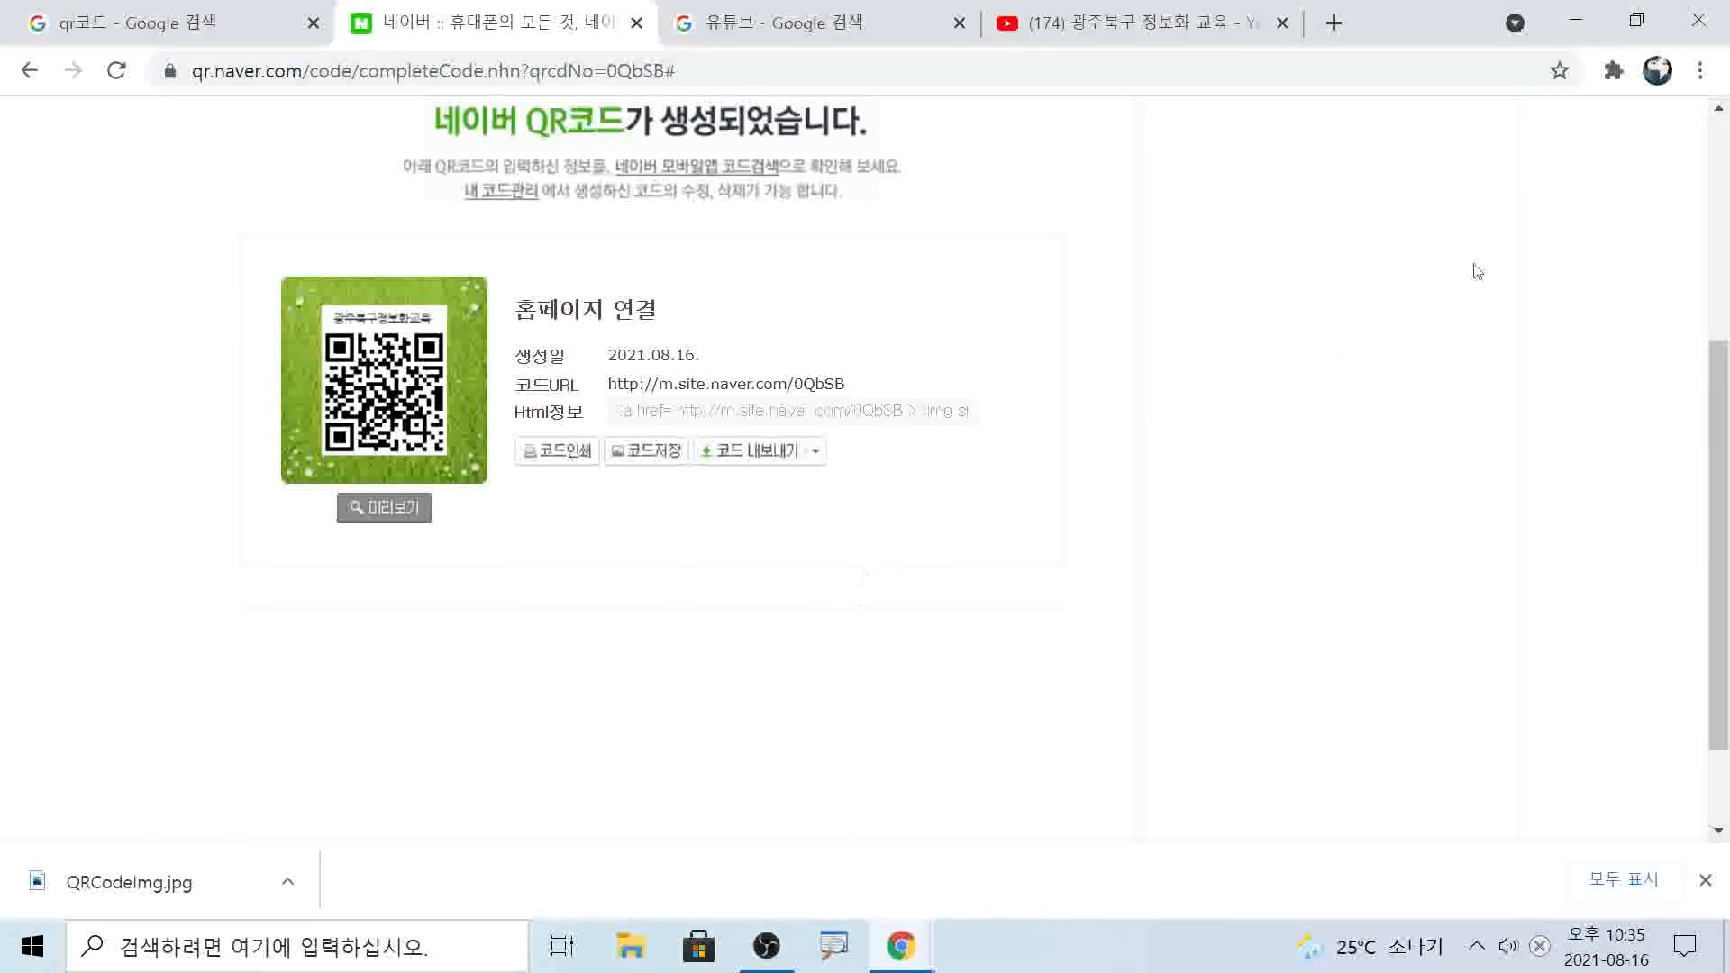
# Place QRCodeImg on the desktop, check the image in Photos, then close Photos
pyautogui.click(1576, 20)
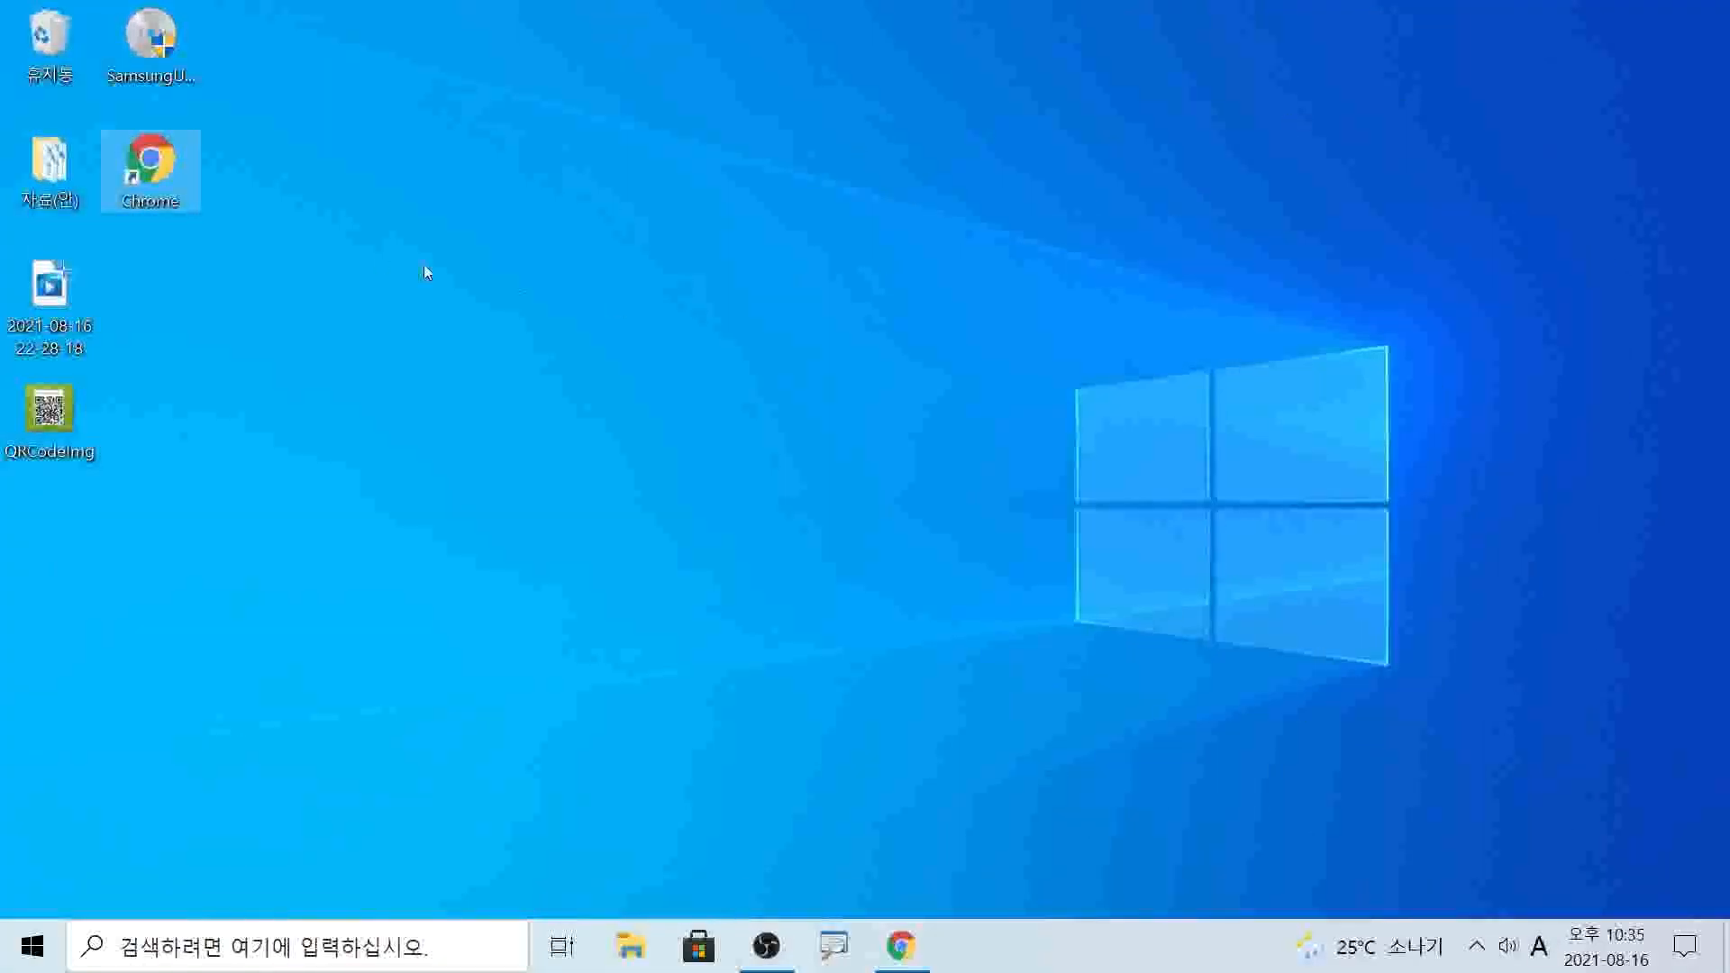
pyautogui.moveTo(49, 410); pyautogui.dragTo(577, 271)
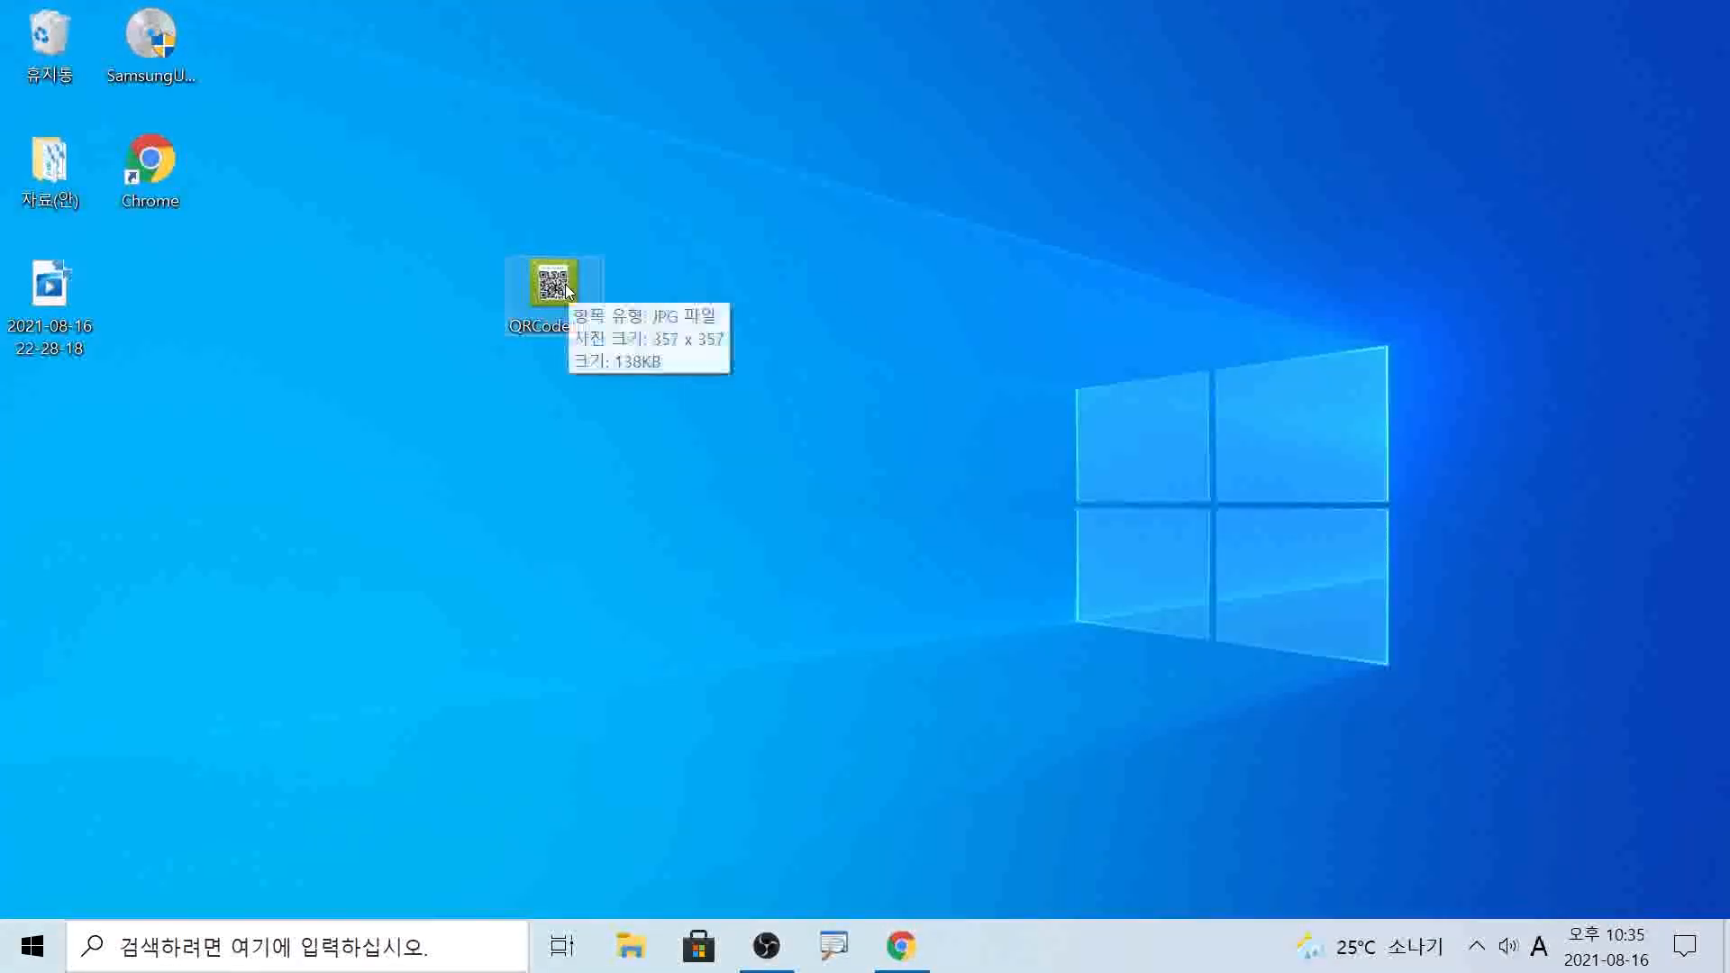
pyautogui.doubleClick(566, 287)
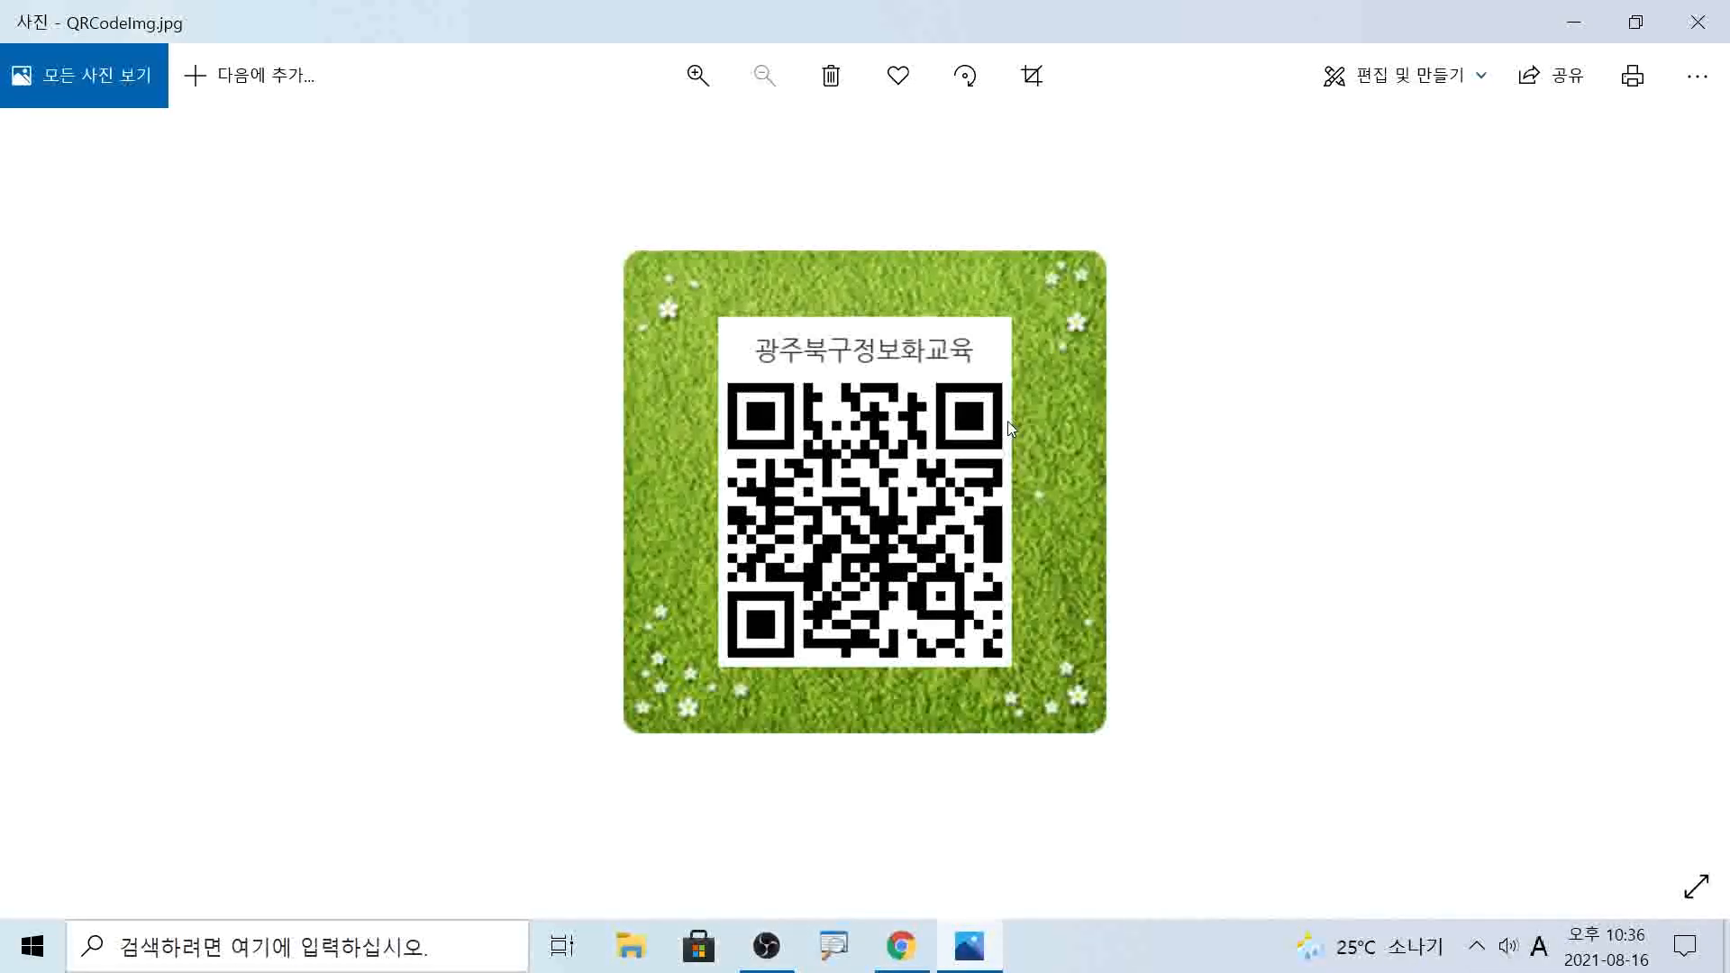
pyautogui.click(1698, 21)
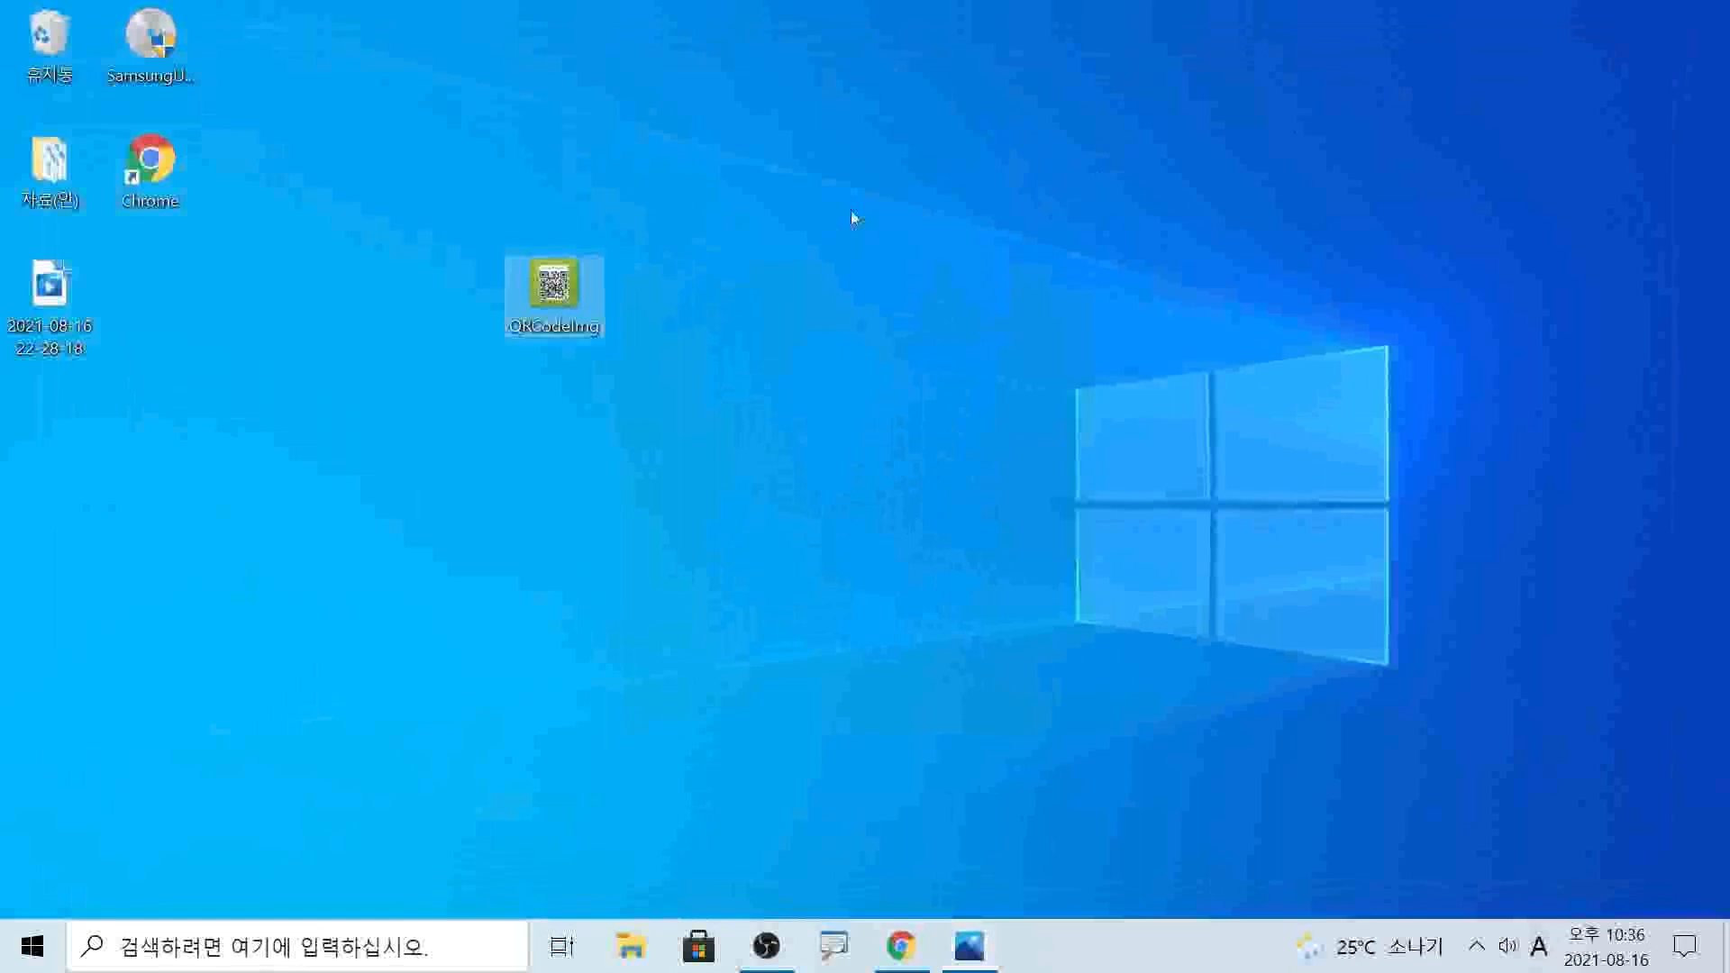